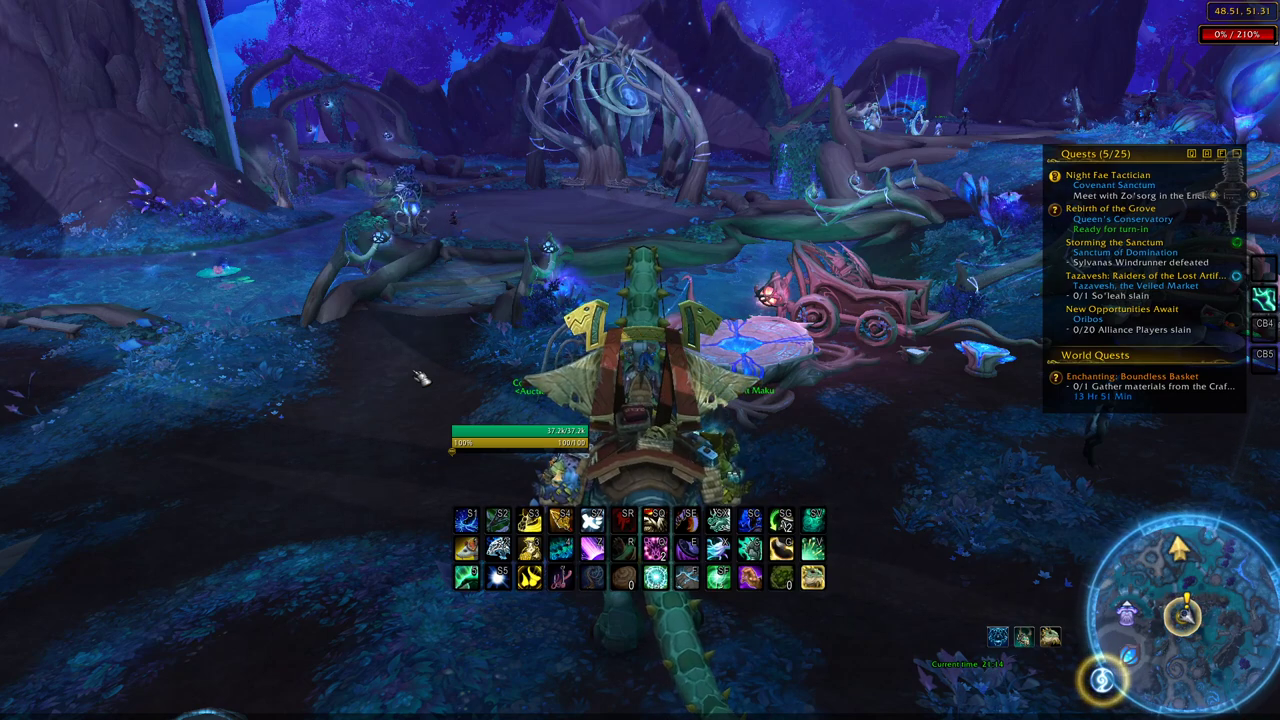
Open the TradeSkillMaster window and show the subgroups of the Penguin group in the group list
key(ctrl+t)
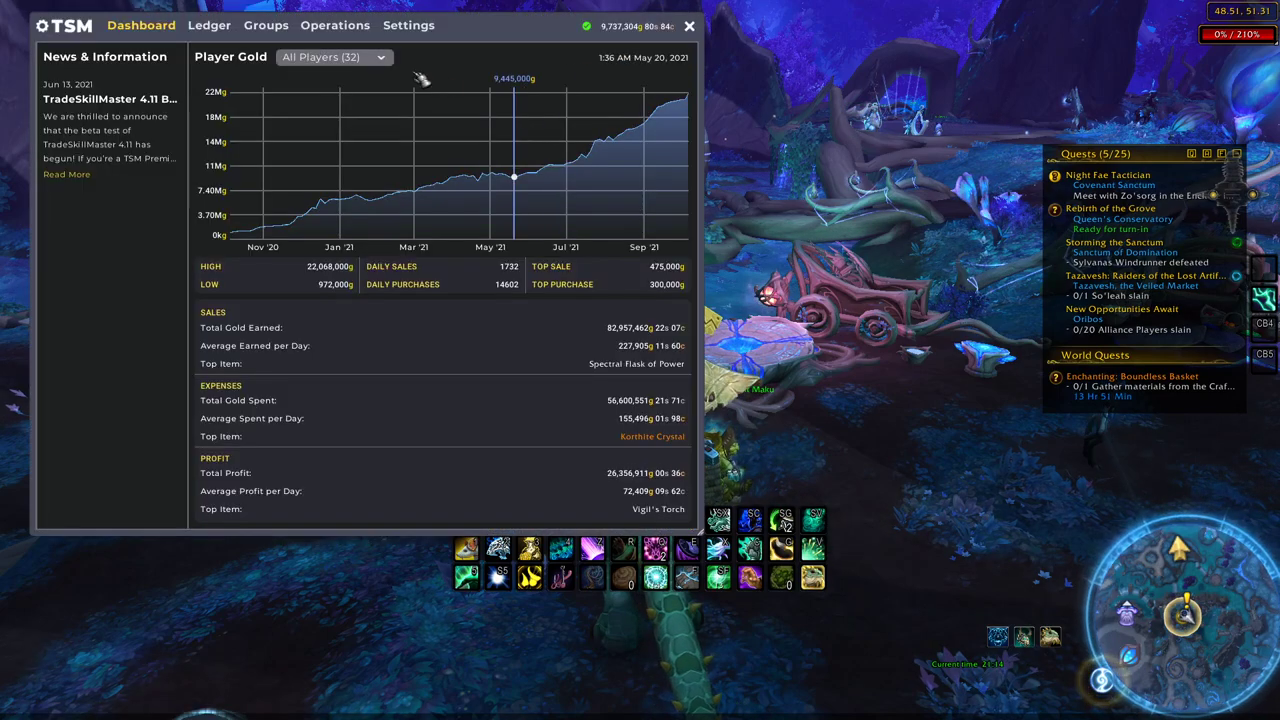
click(312, 27)
click(282, 27)
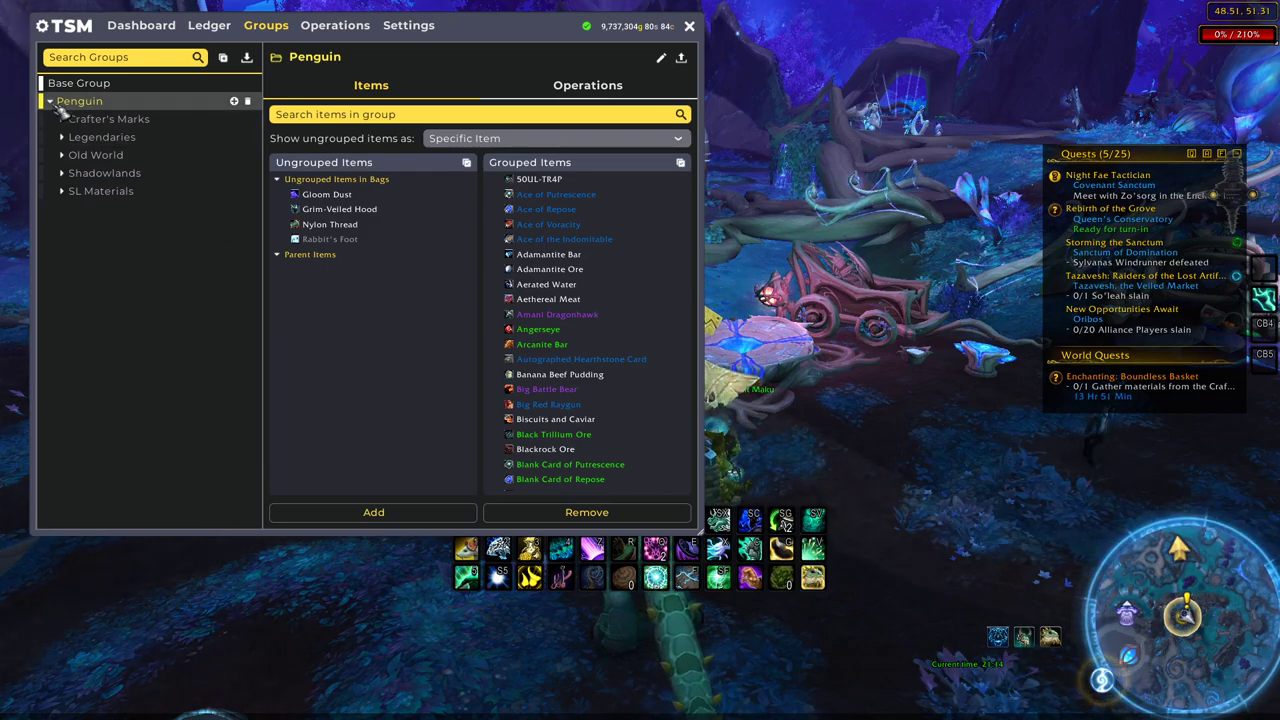
click(90, 101)
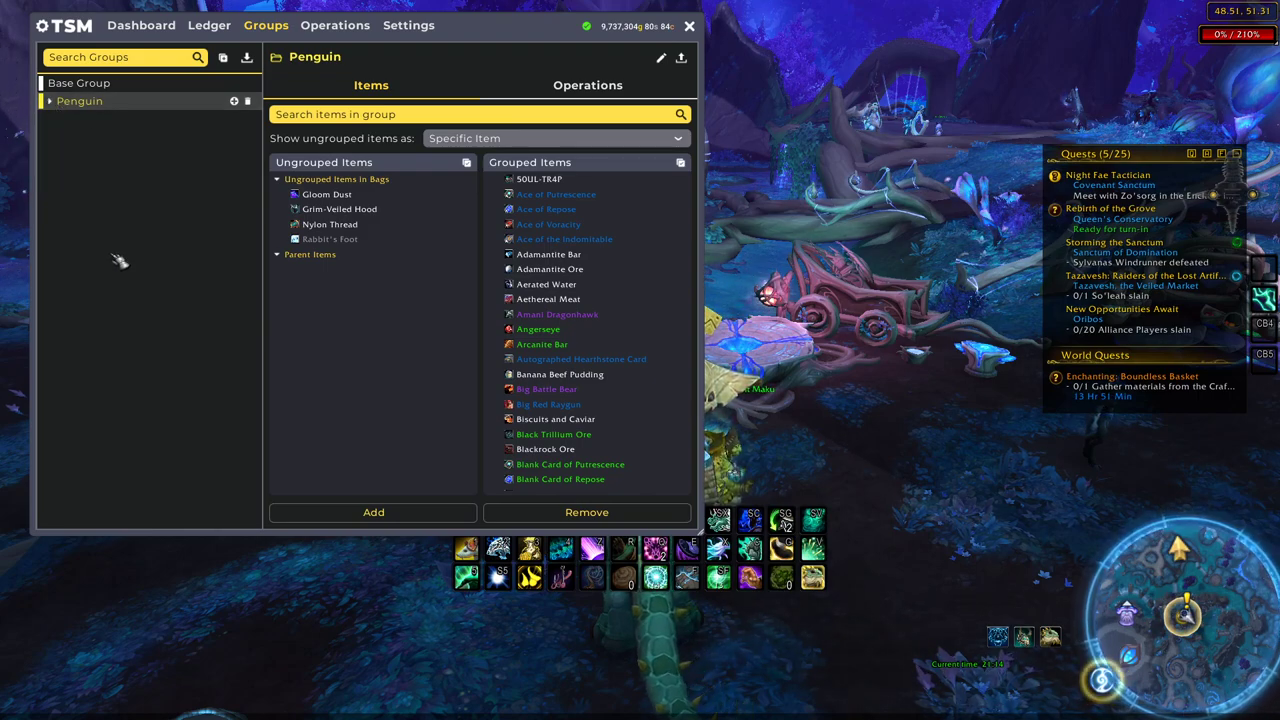
click(118, 101)
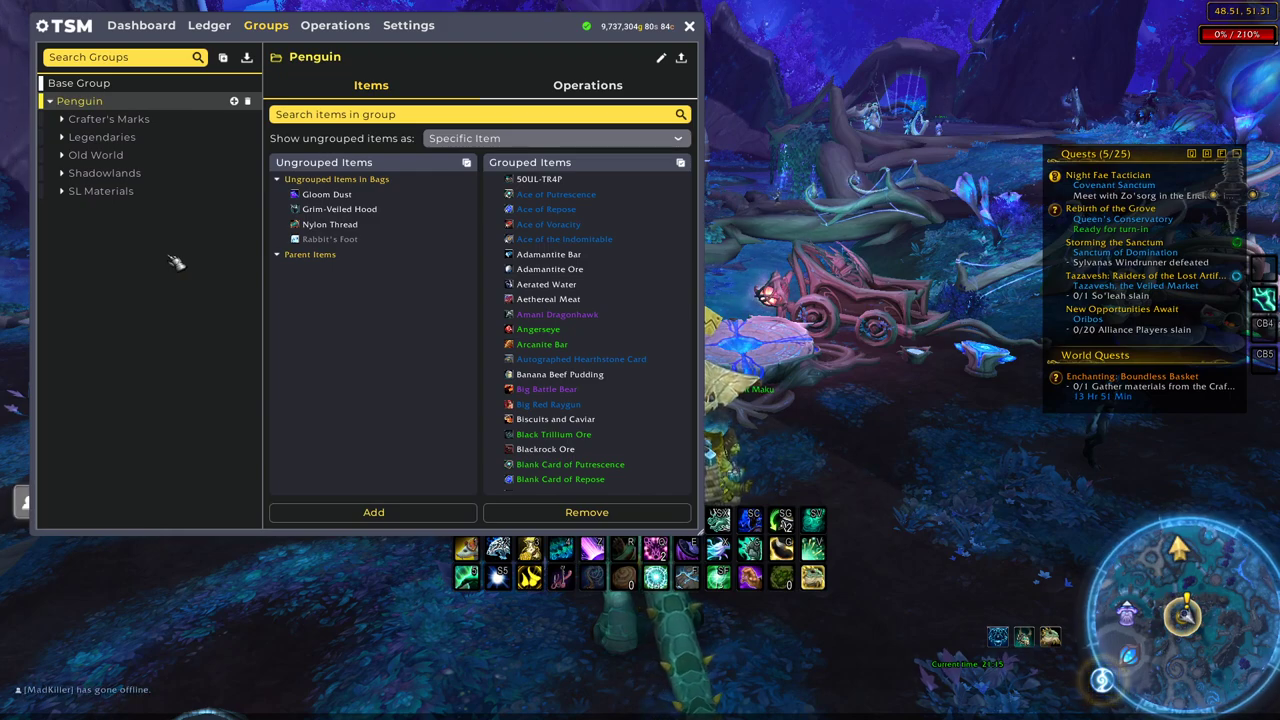
Review the SL Materials subgroups, examining the items in Cloth and Vendor, and collapse SL Materials again
click(105, 191)
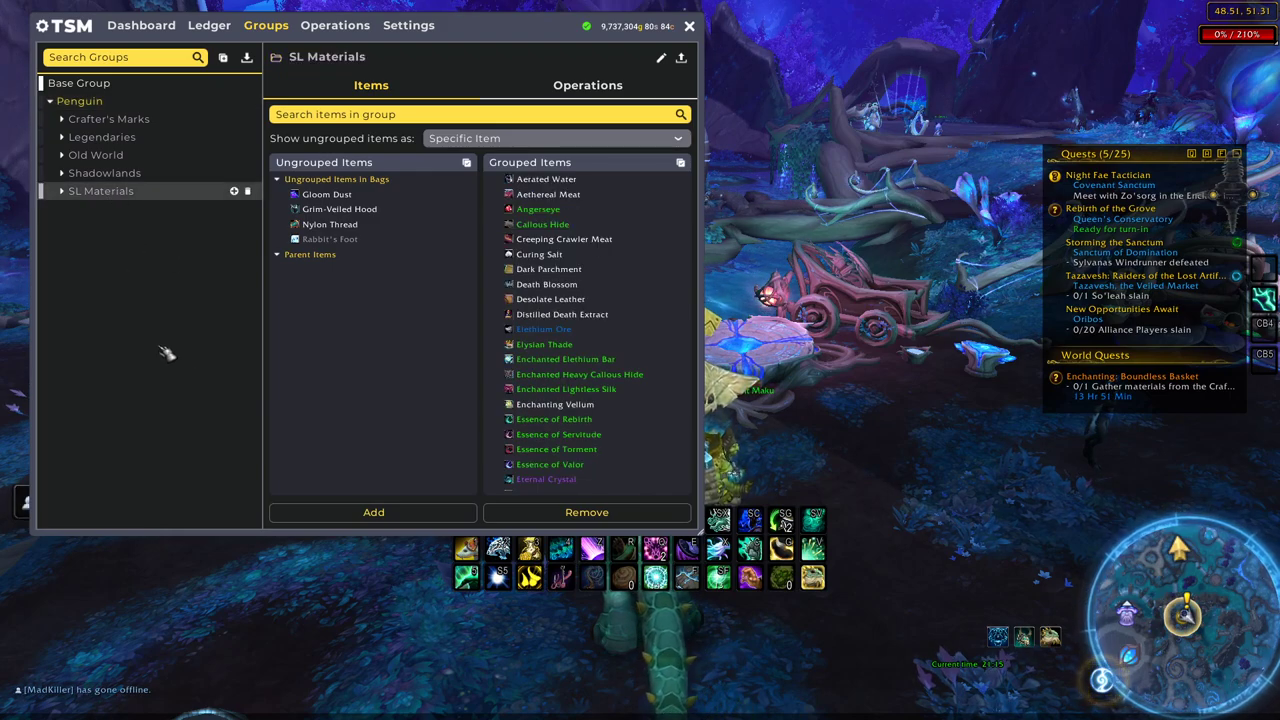
click(64, 191)
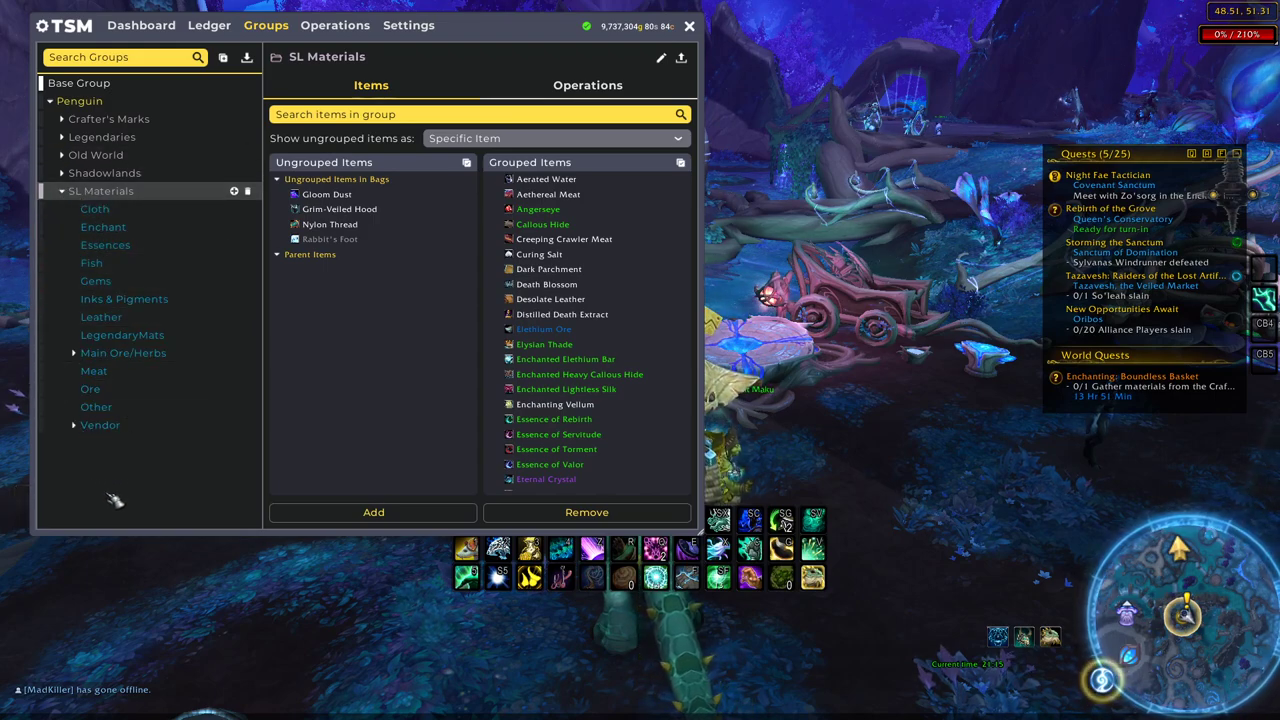
click(118, 245)
click(125, 210)
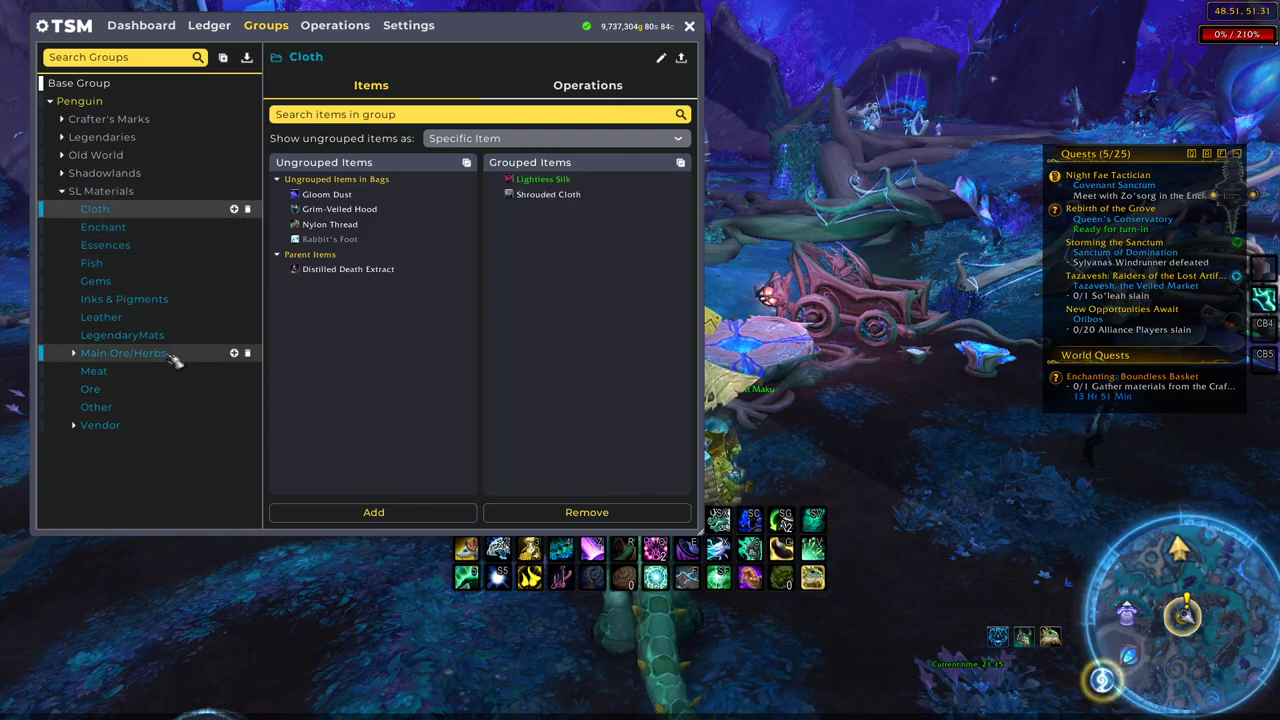
click(110, 425)
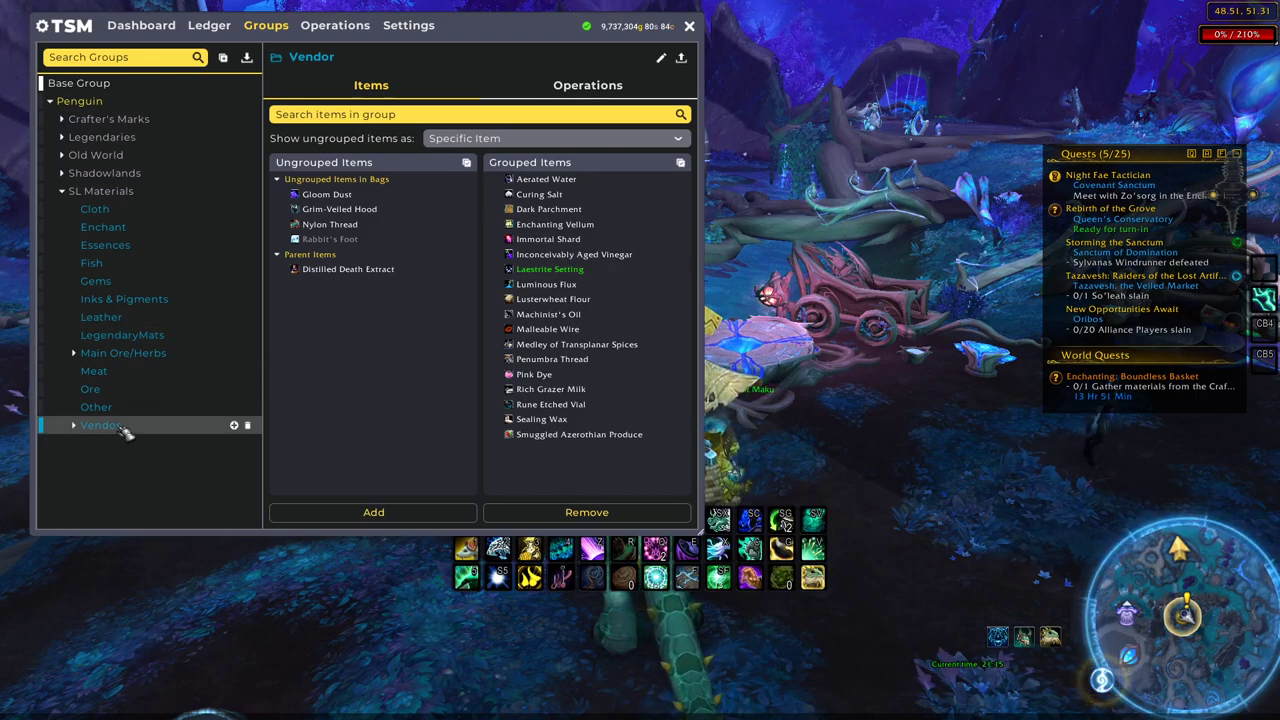
click(68, 194)
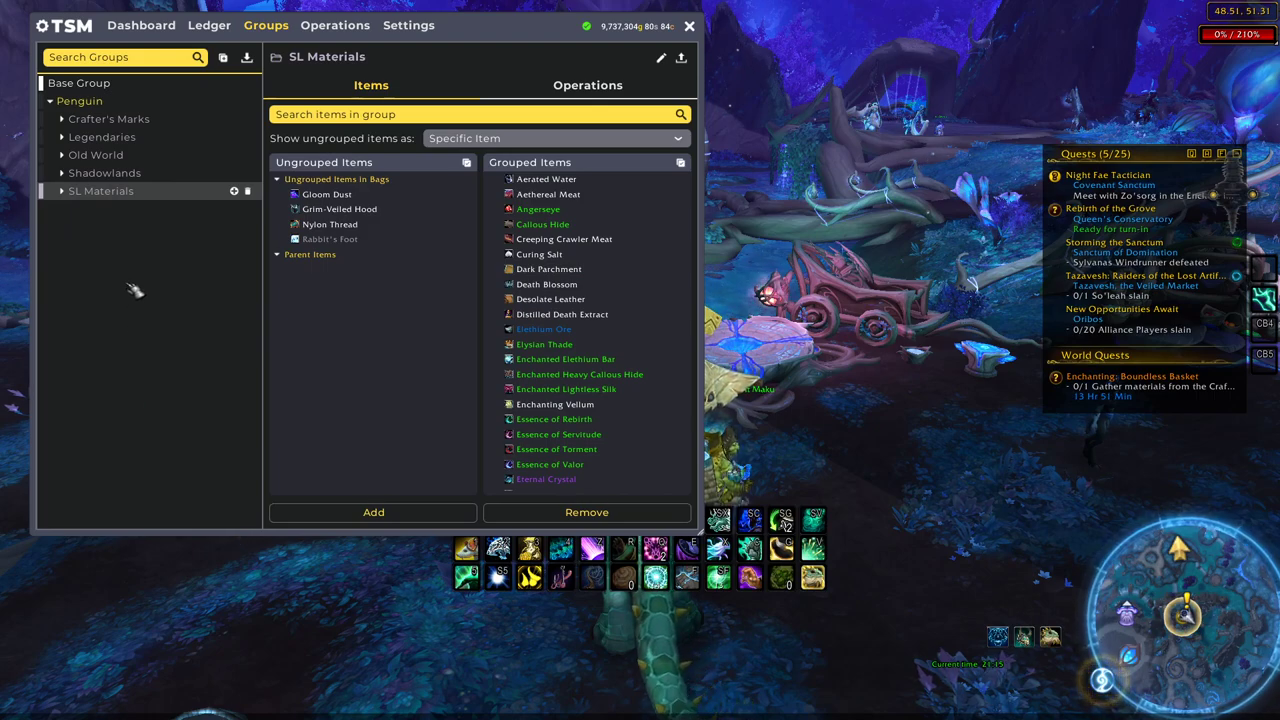
Look through the Crafter's Marks subgroups, including the contents of Chained Isle, and collapse them again
click(61, 119)
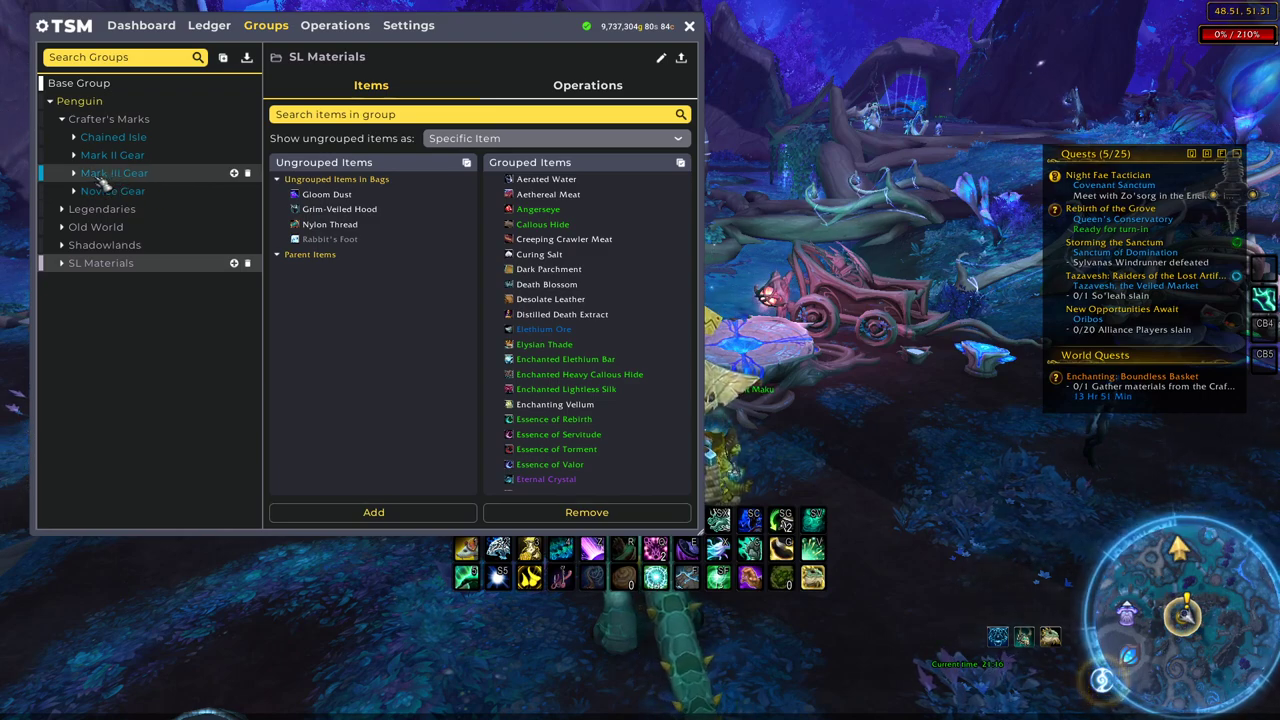
click(74, 138)
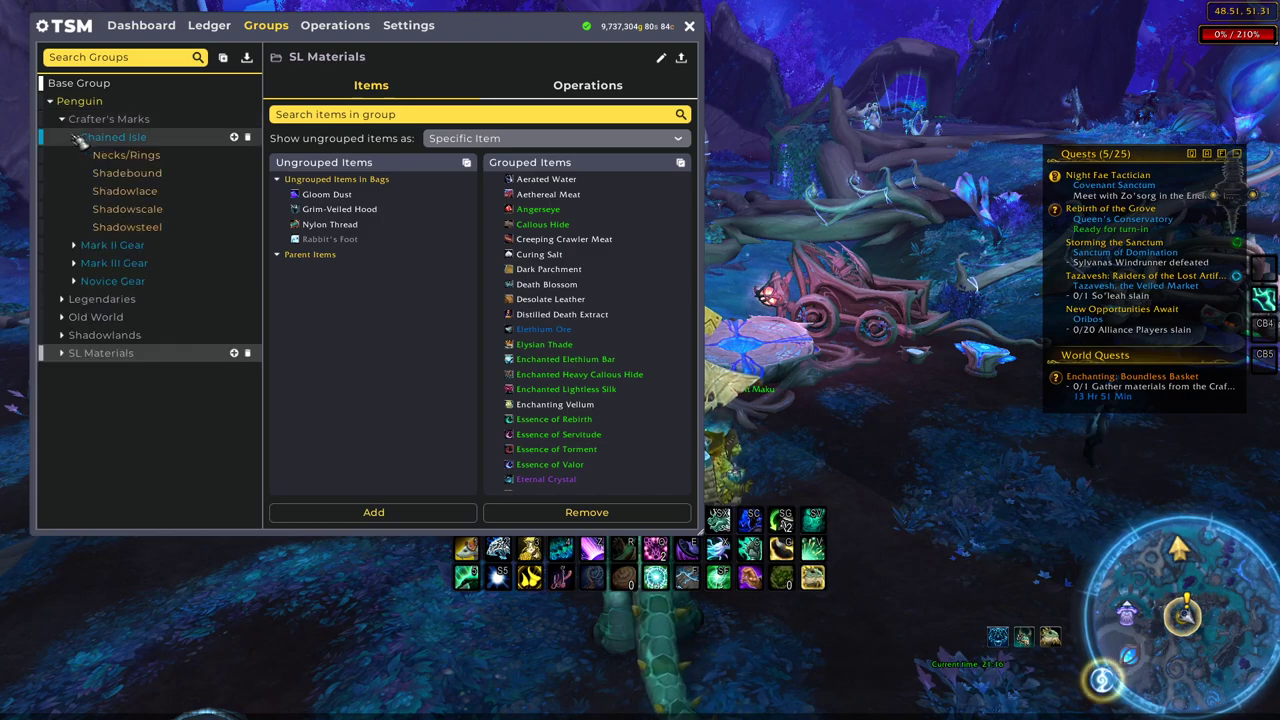
click(76, 139)
click(62, 119)
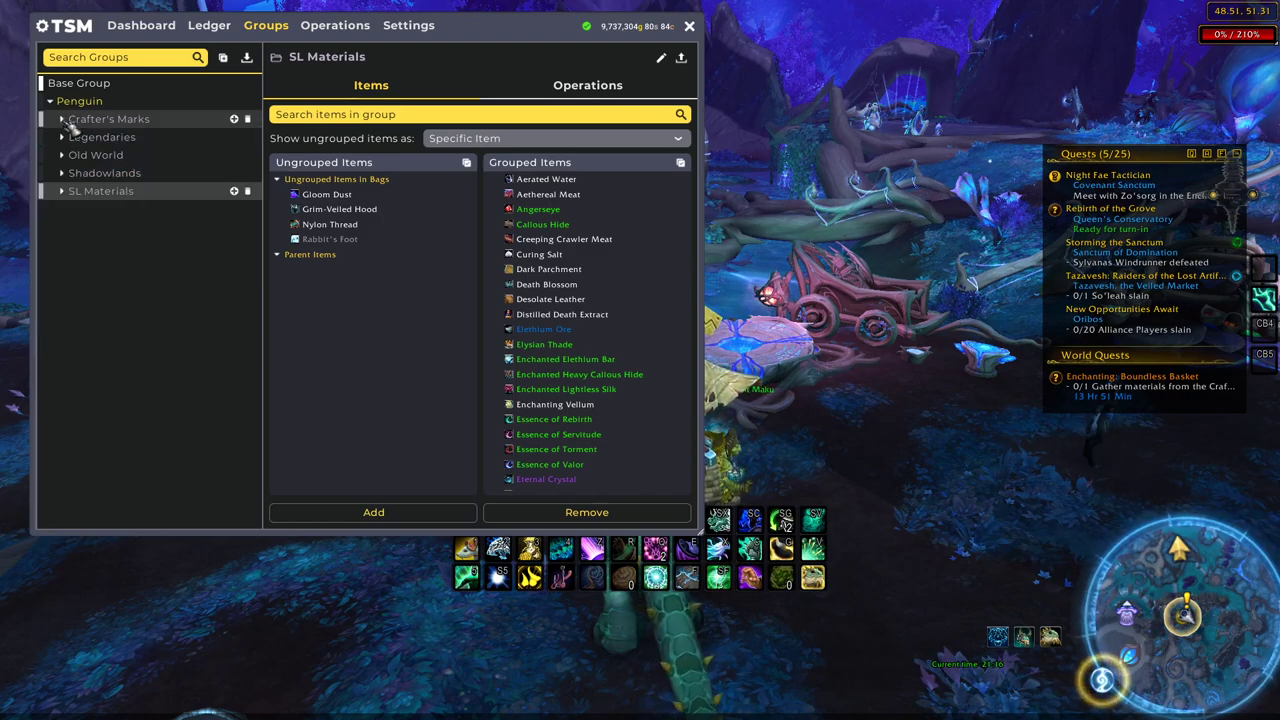
Examine the Legendaries group's Plate subgroup with its Rank 1-4, Rank 5 and Rank 6 items, and collapse Legendaries
click(62, 138)
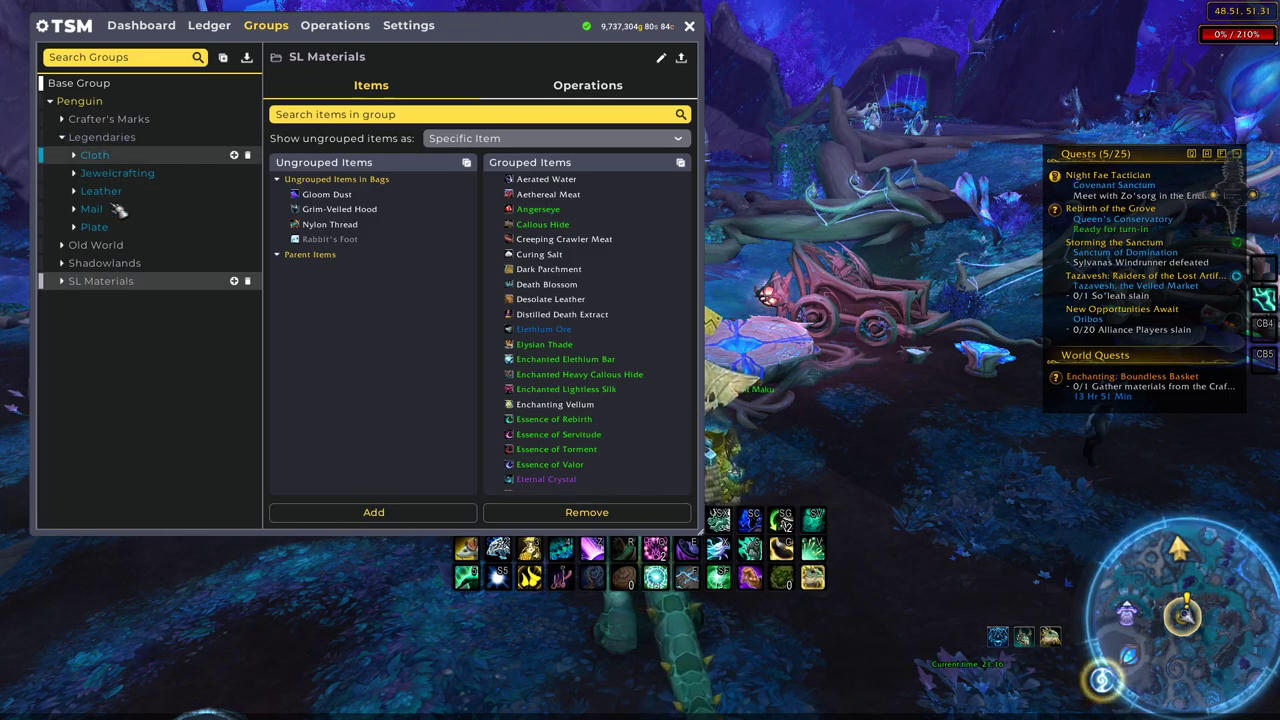
click(90, 229)
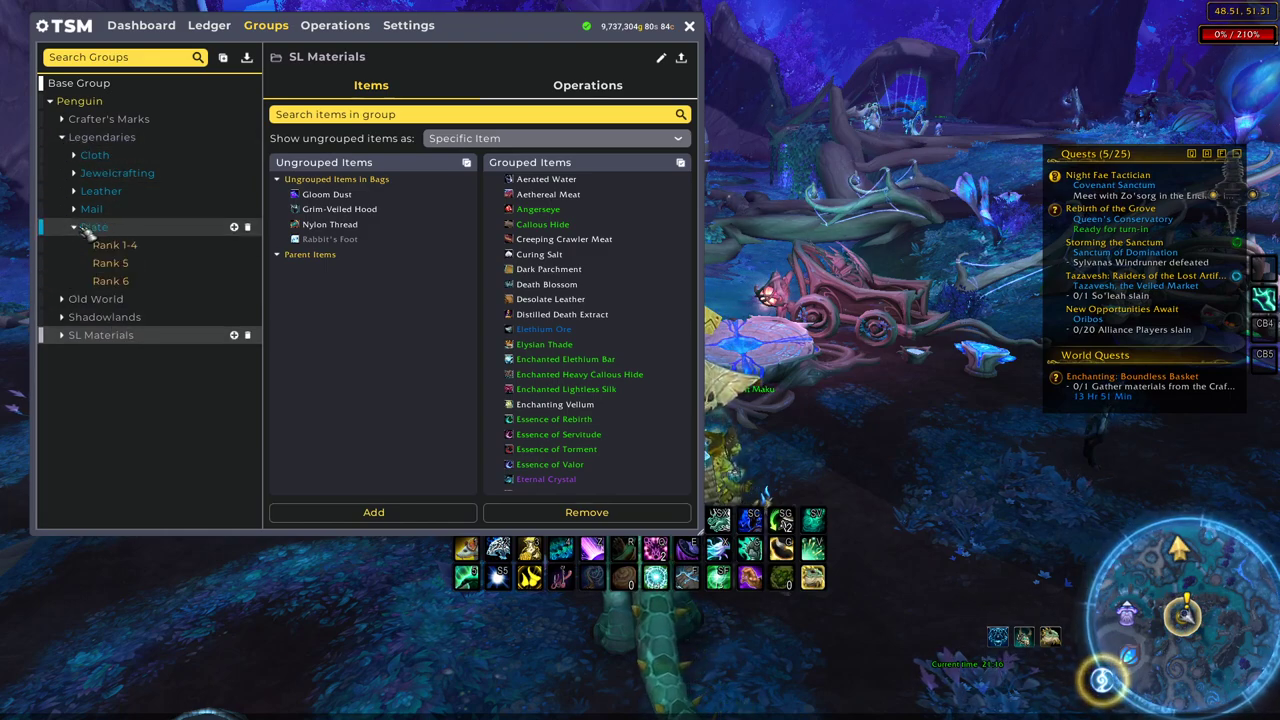
click(145, 246)
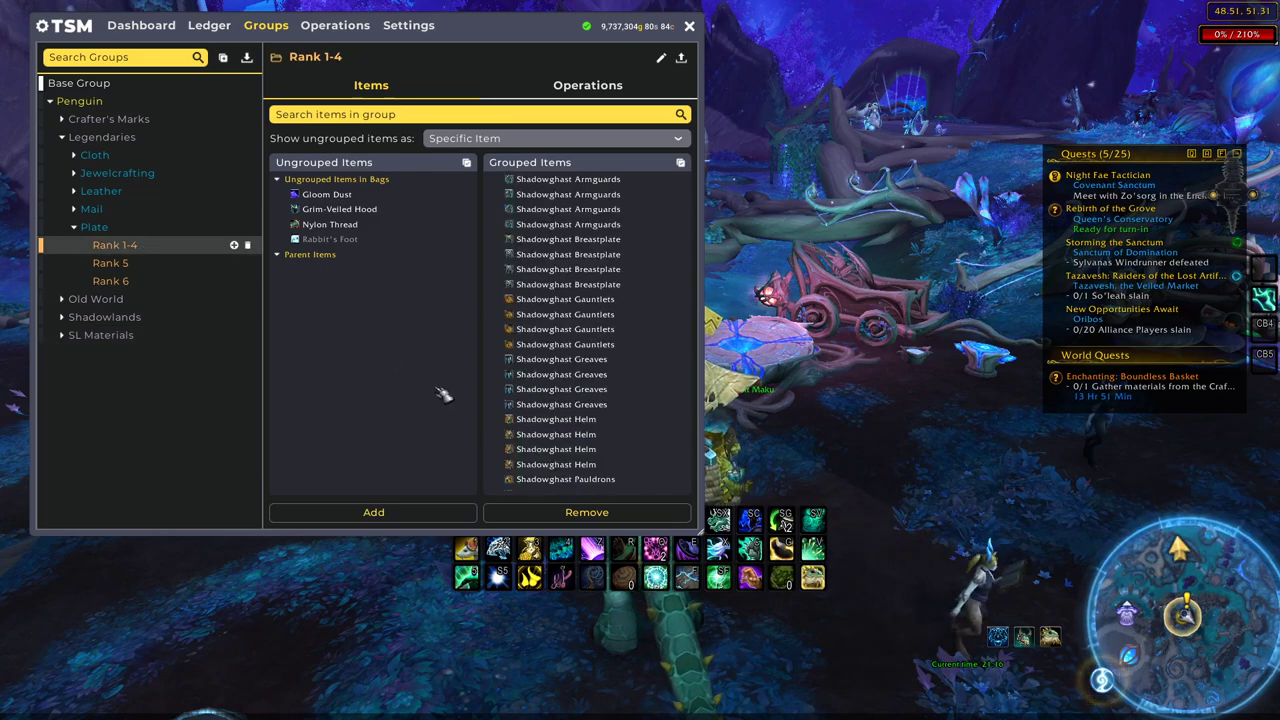
click(153, 266)
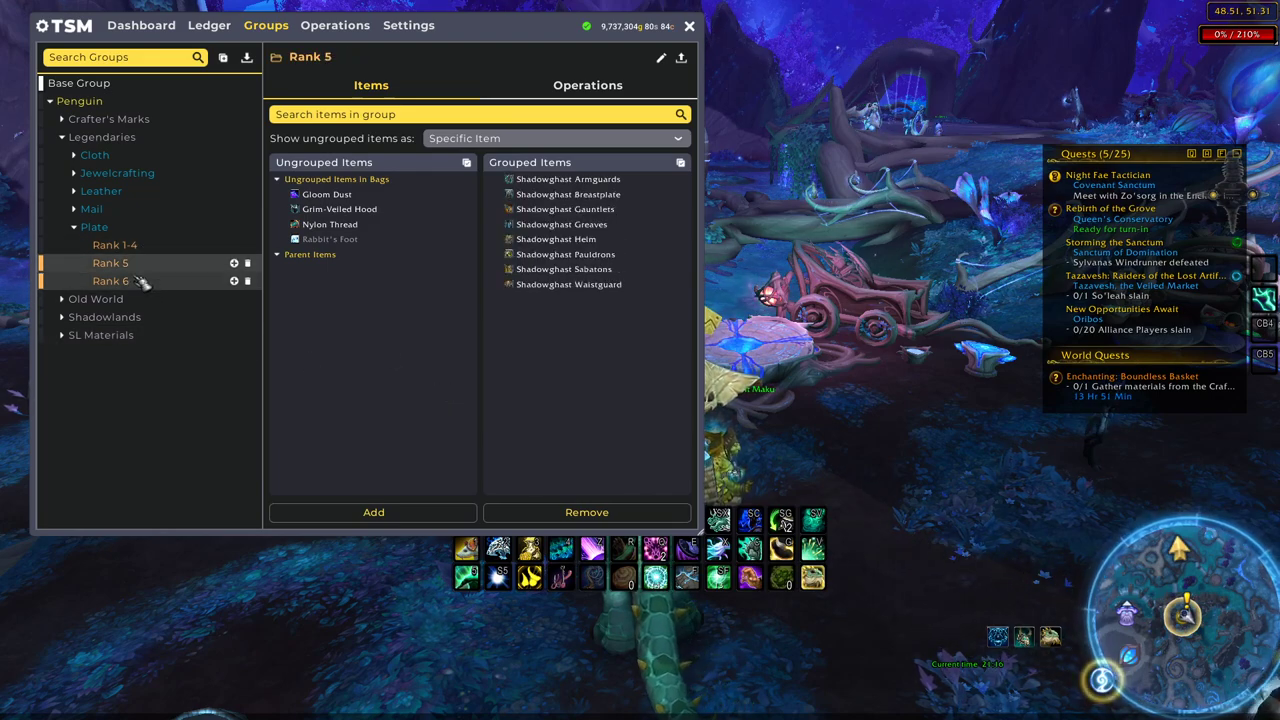
click(143, 281)
click(78, 229)
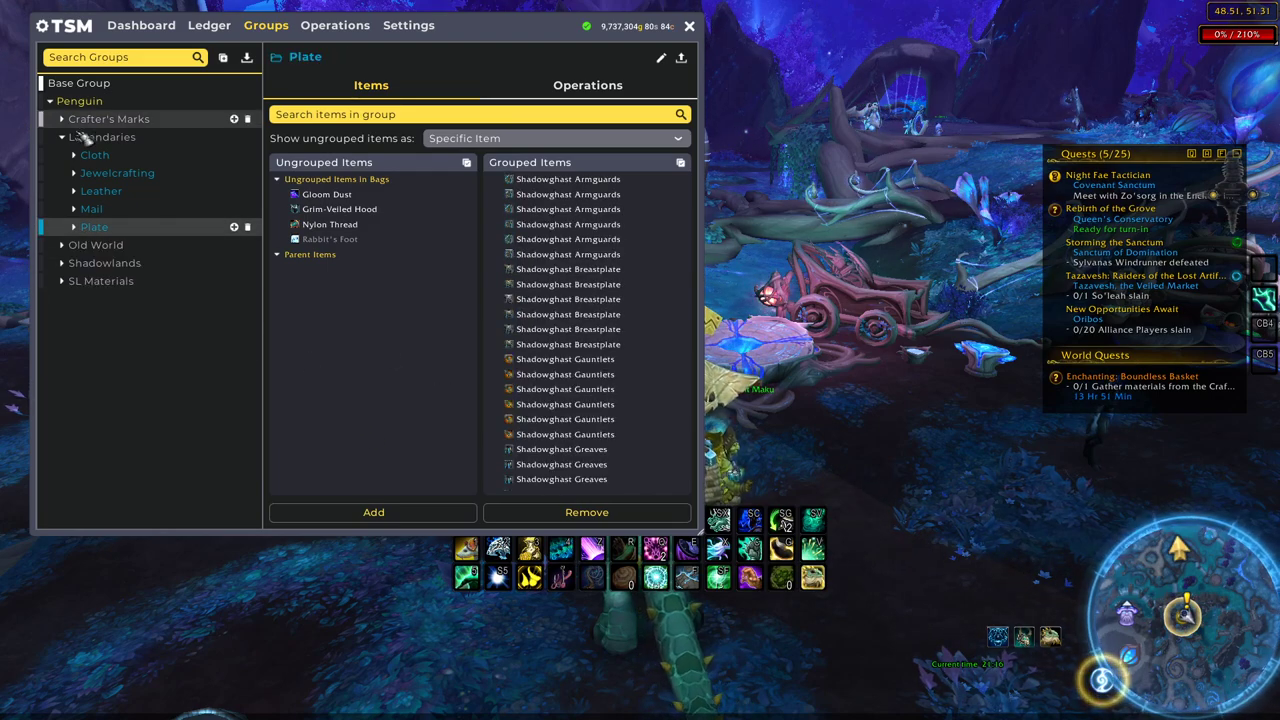
click(66, 138)
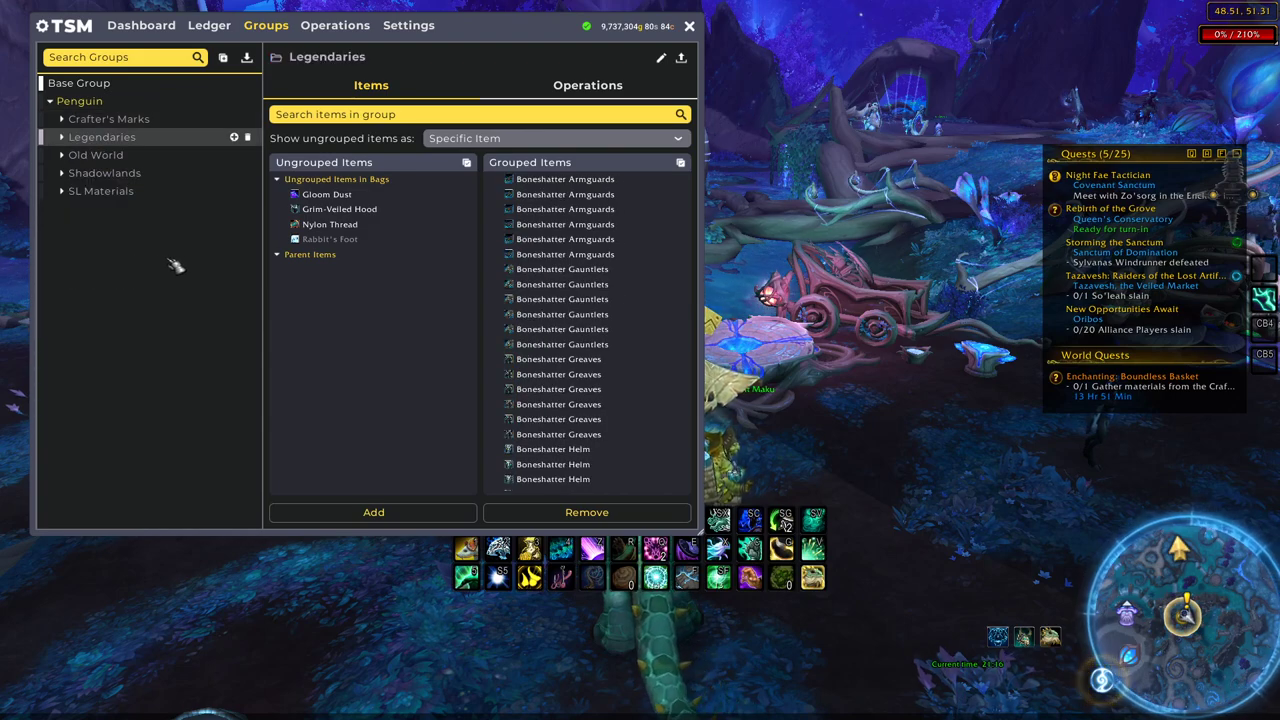
Expand the Old World group and examine its Enchanting subgroup's contents, leaving Enchanting collapsed
click(64, 156)
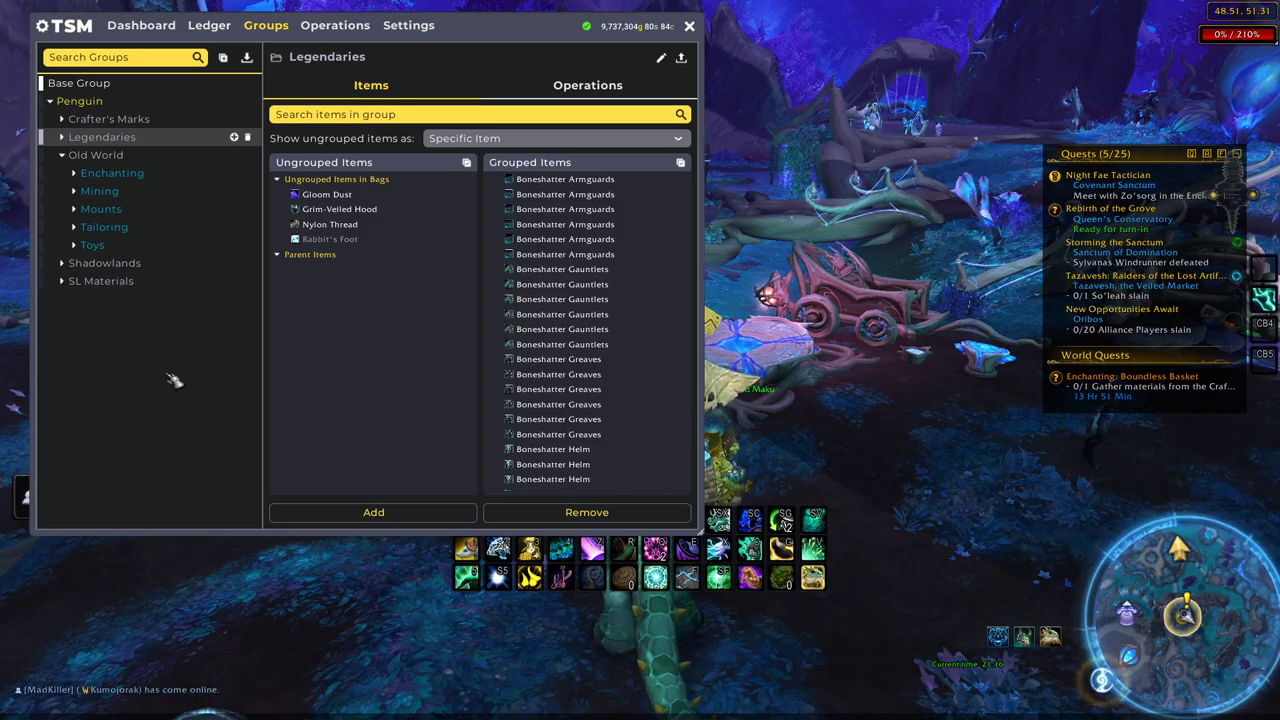
click(74, 174)
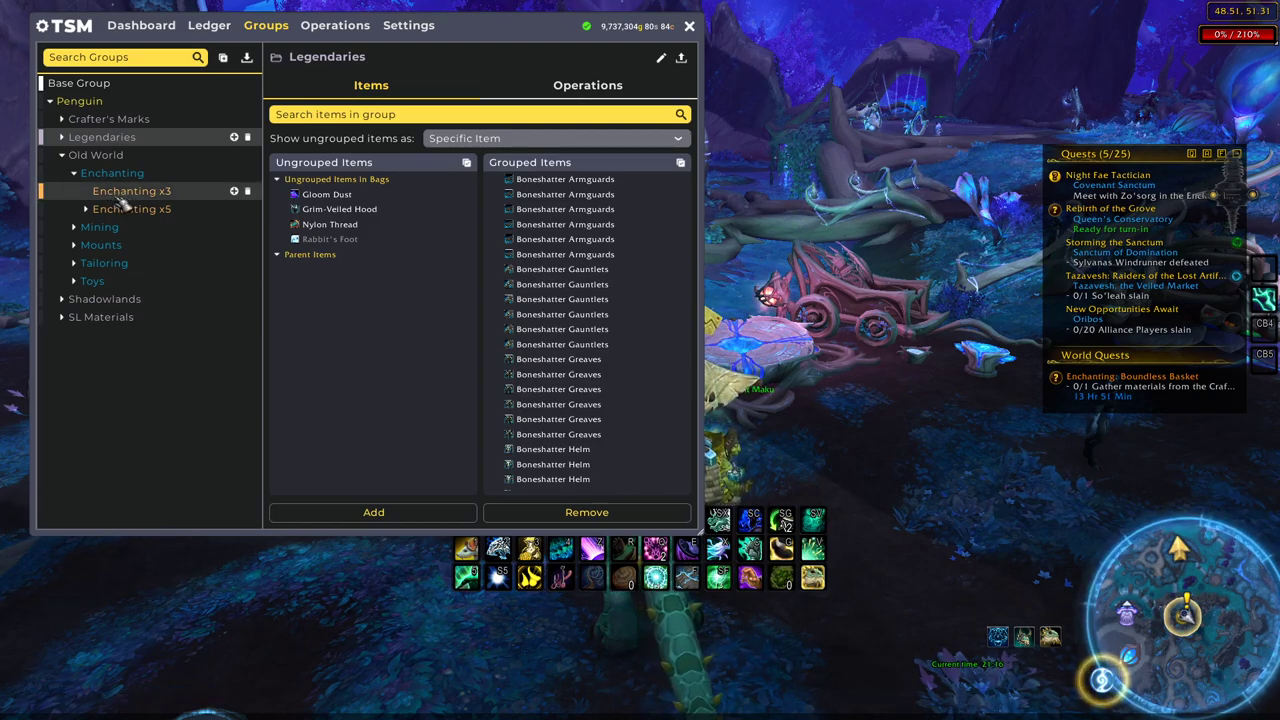
click(88, 176)
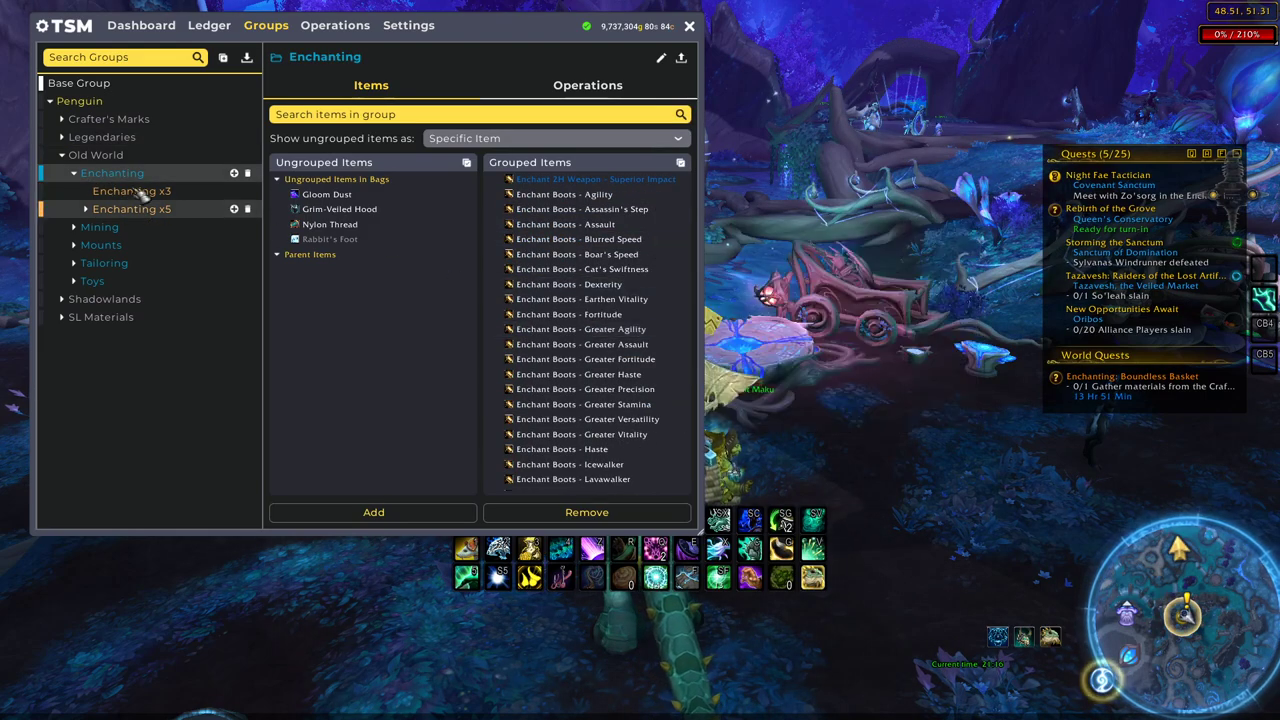
click(73, 173)
Examine the items in the Ores and Bars subgroups of Old World's Mining group, and collapse Mining
click(73, 191)
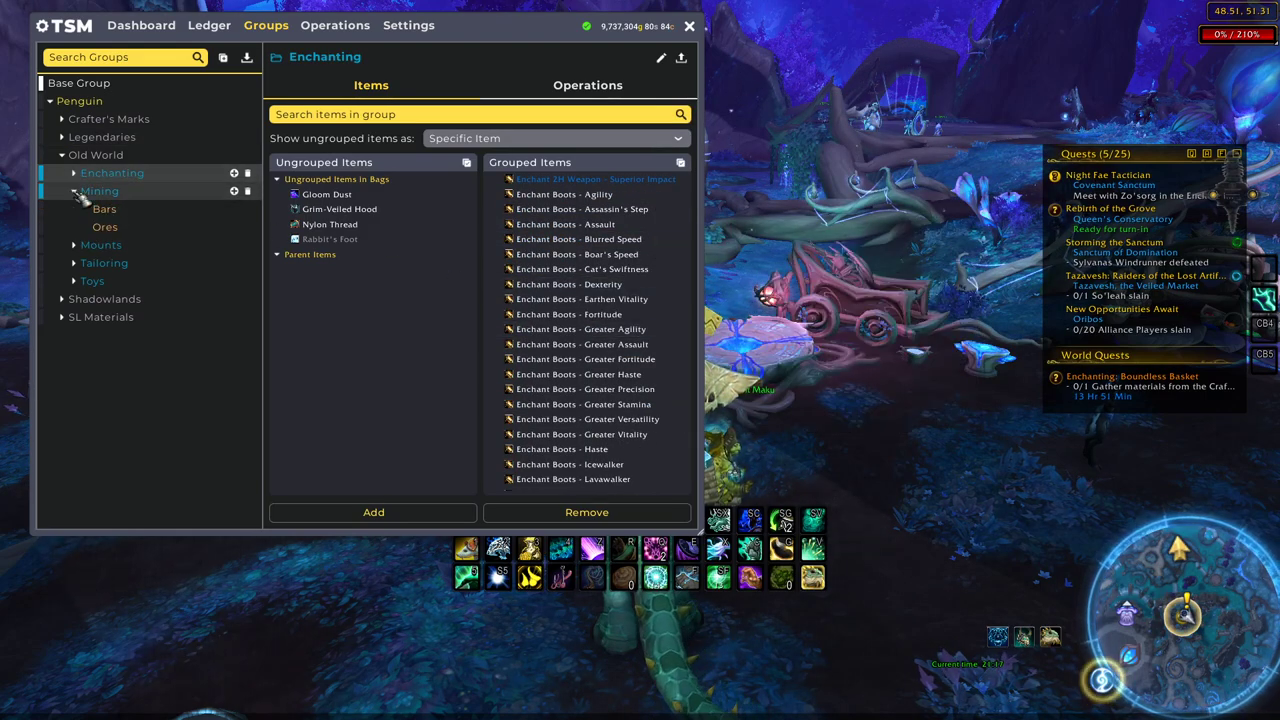
click(133, 227)
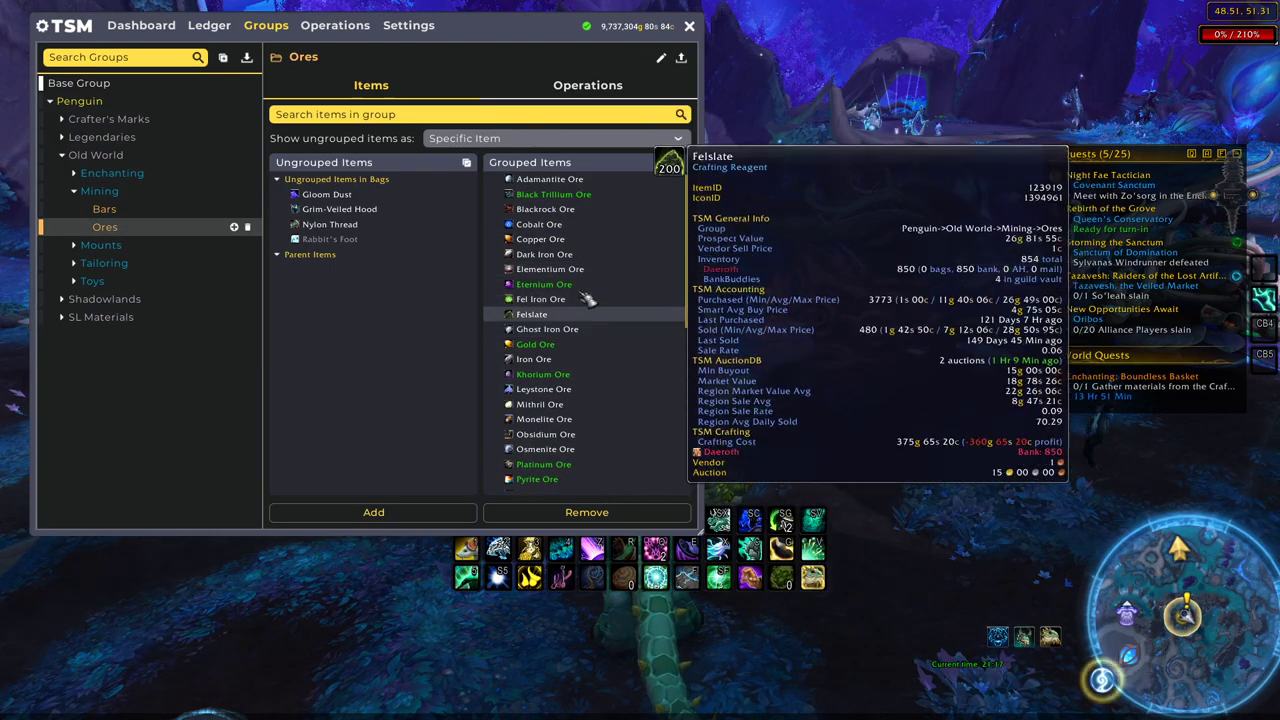
click(210, 210)
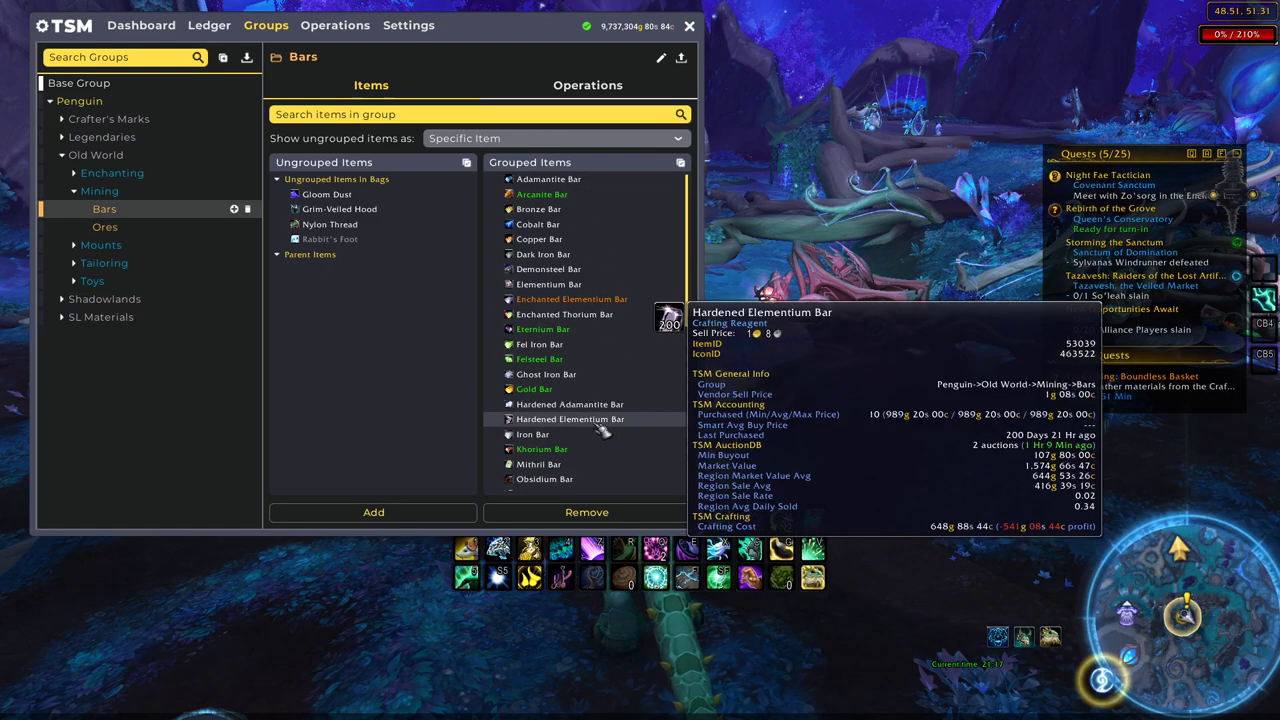
click(78, 193)
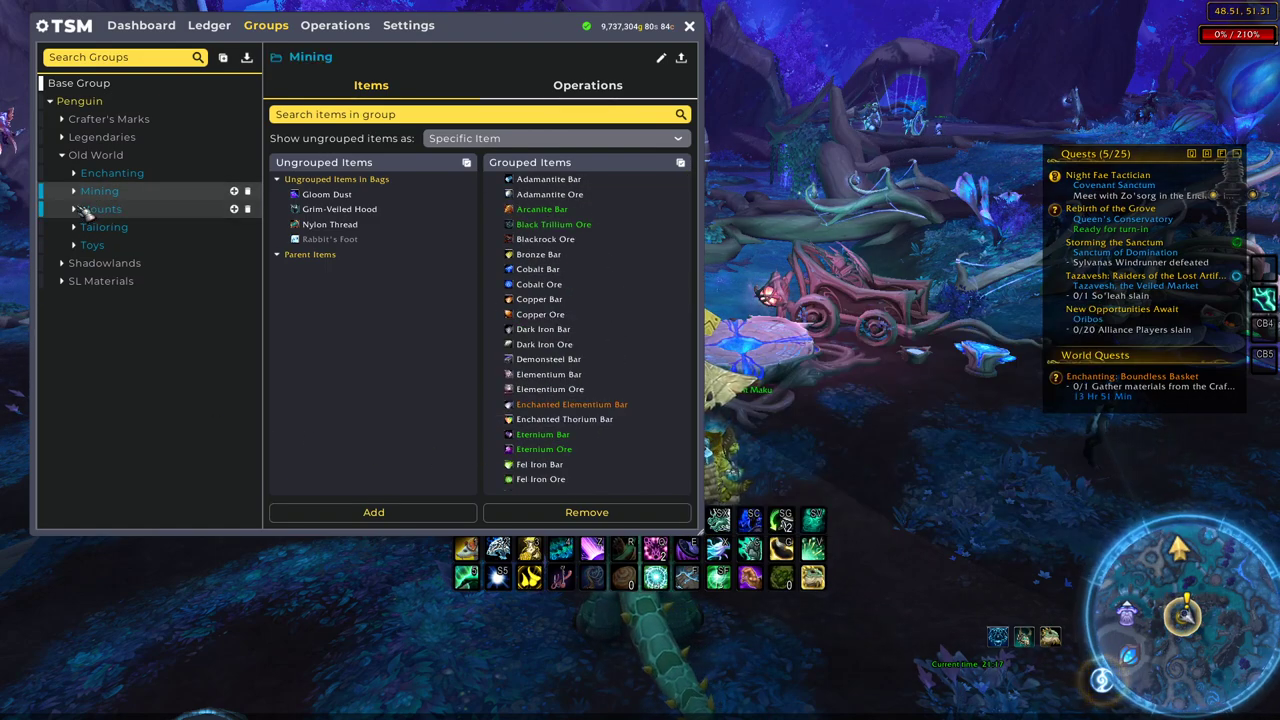
Review the Mounts subgroups under Old World, checking the Craftable Mounts items, and collapse Mounts
click(74, 209)
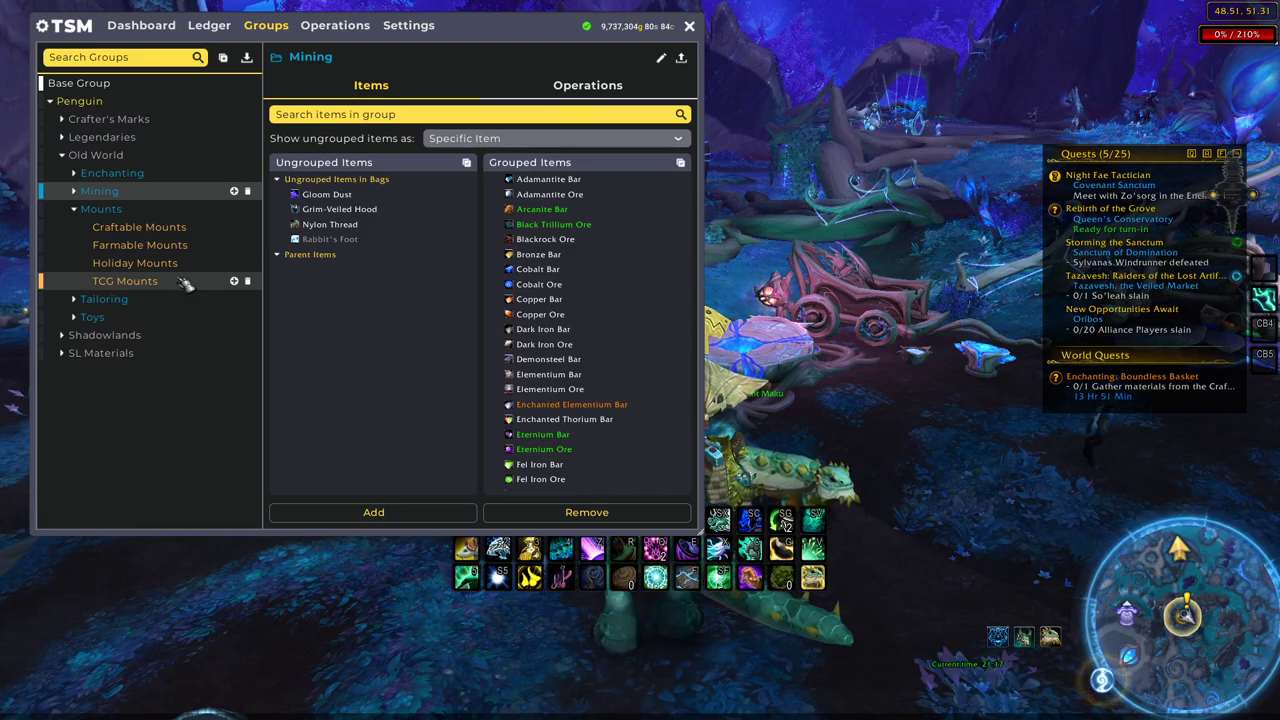
click(170, 228)
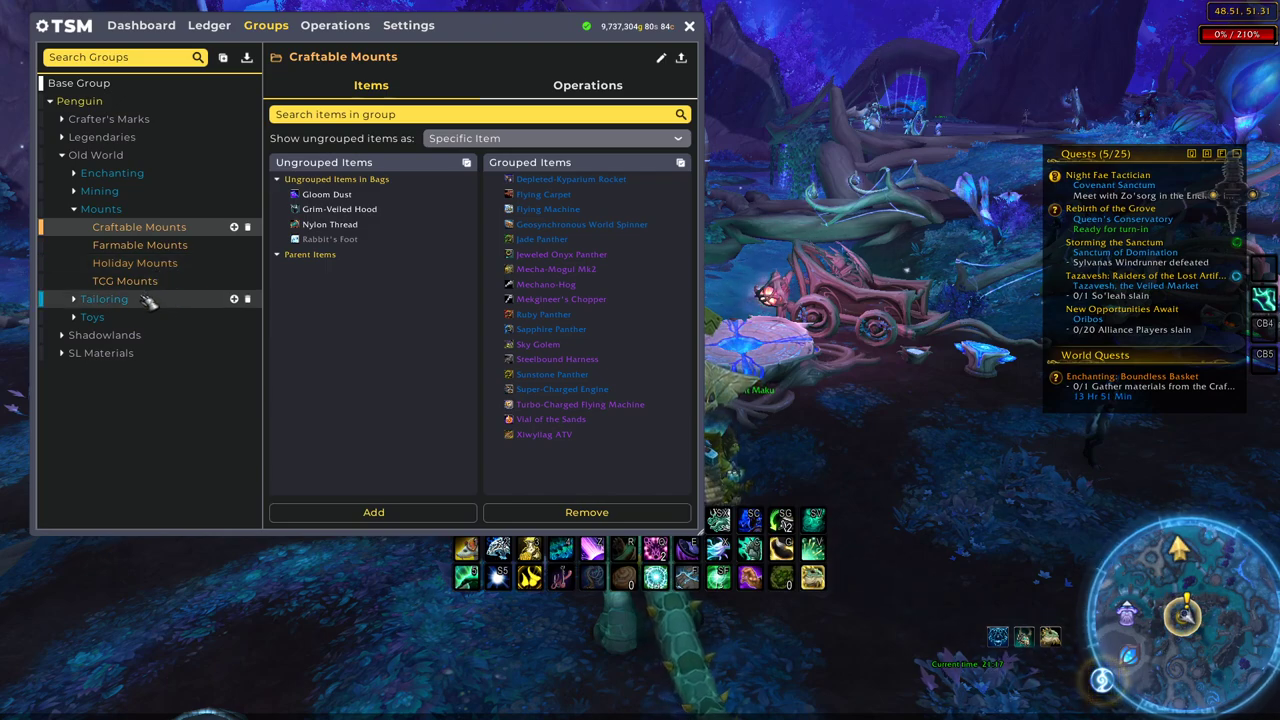
click(73, 209)
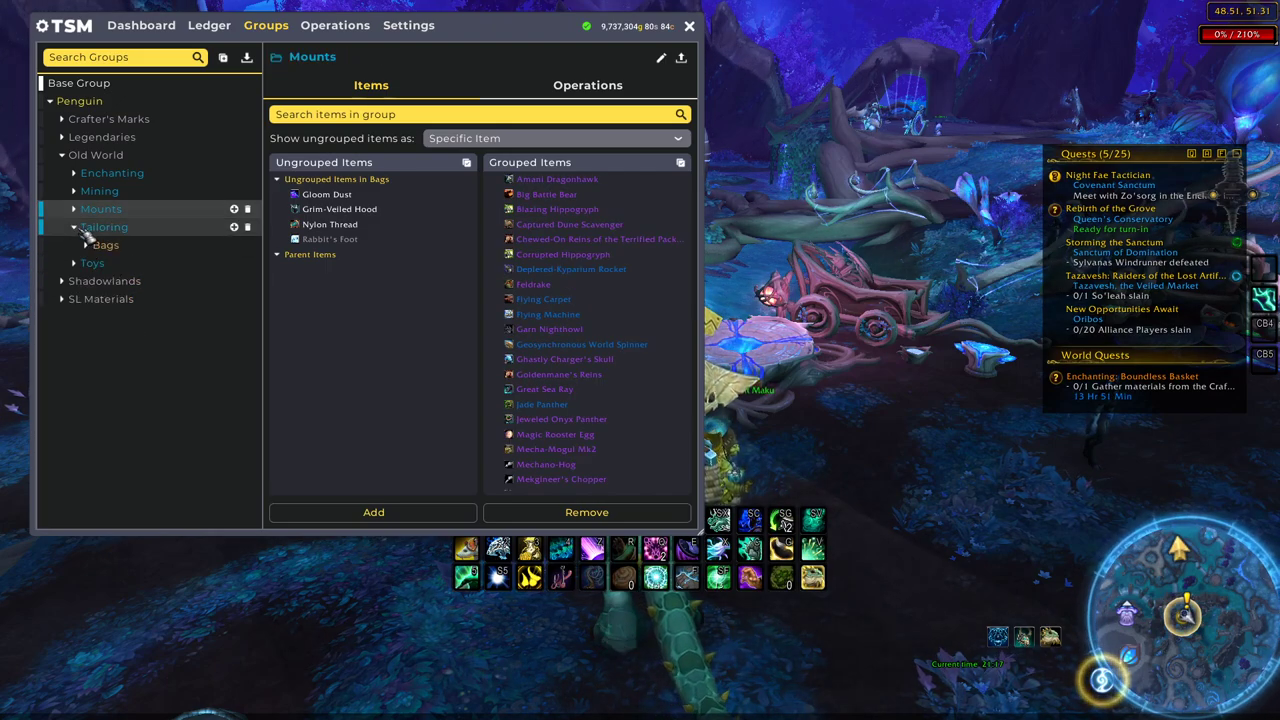
Examine the Bags subgroup in Old World's Tailoring group, including its Deep sea subgroup, and collapse Tailoring
click(74, 227)
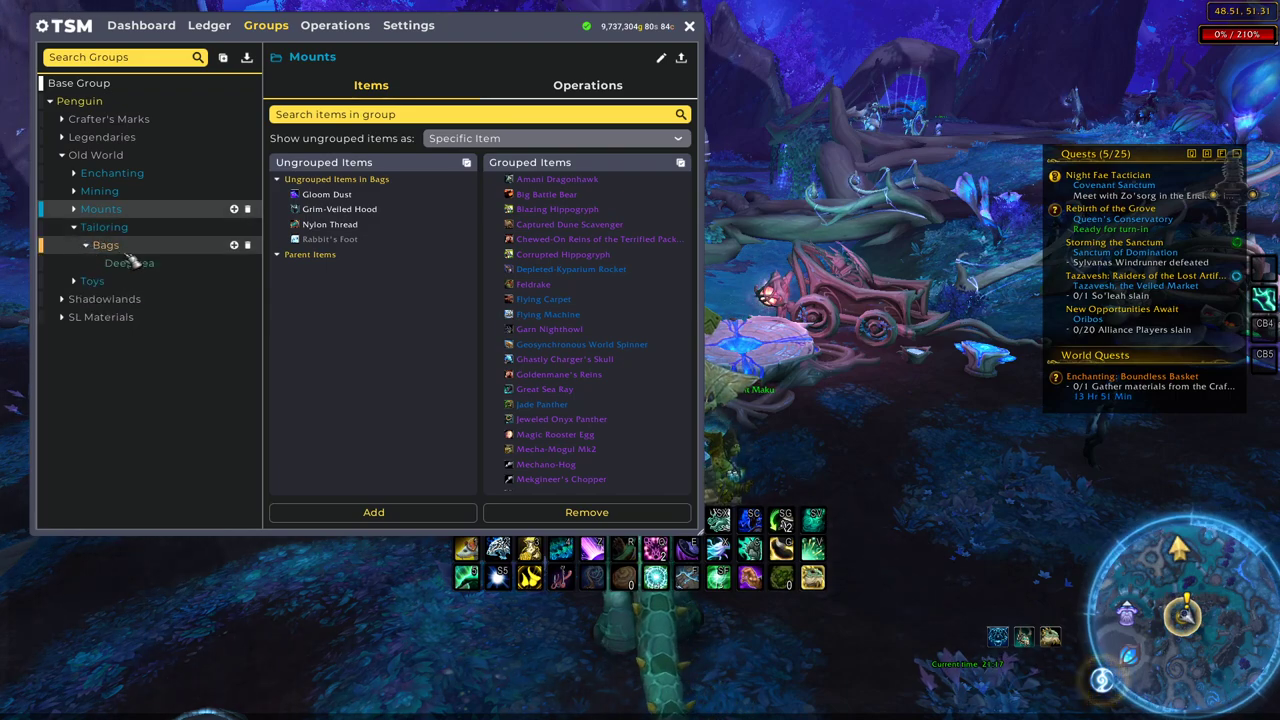
click(86, 245)
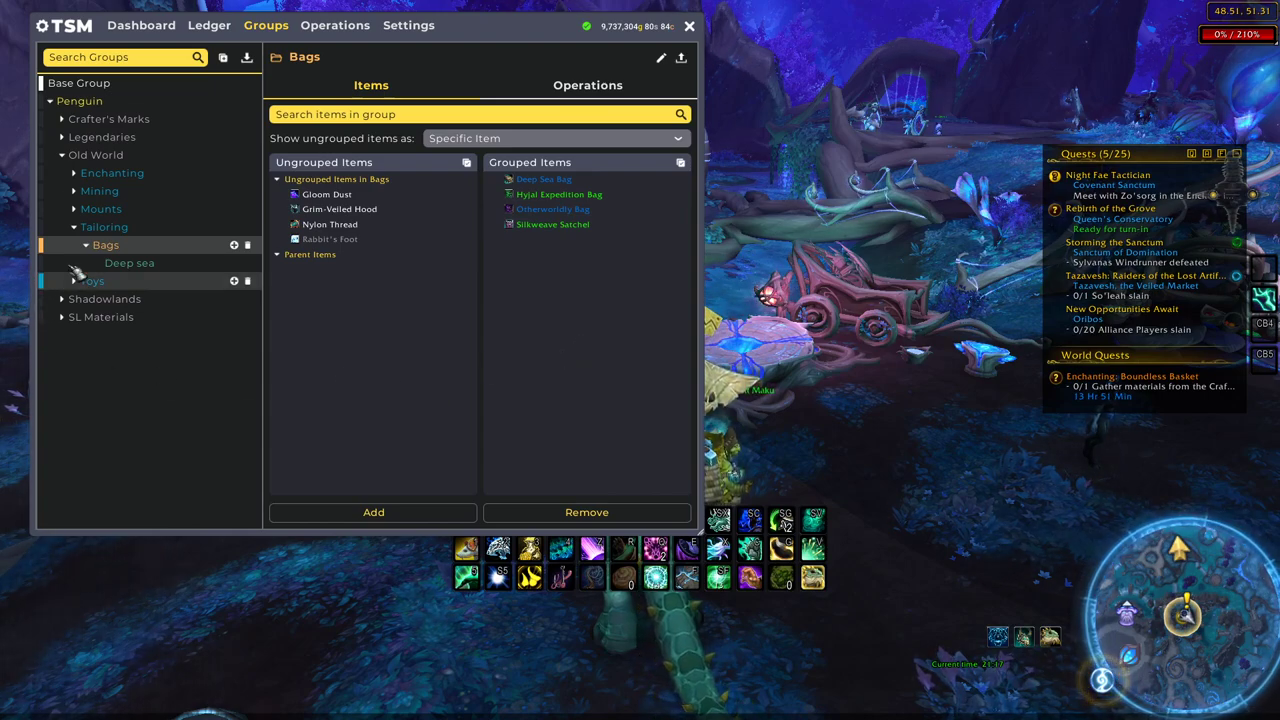
click(78, 229)
Expand the Toys group under Old World and examine the items in its Crafted, Fishing and Vendor subgroups
click(76, 245)
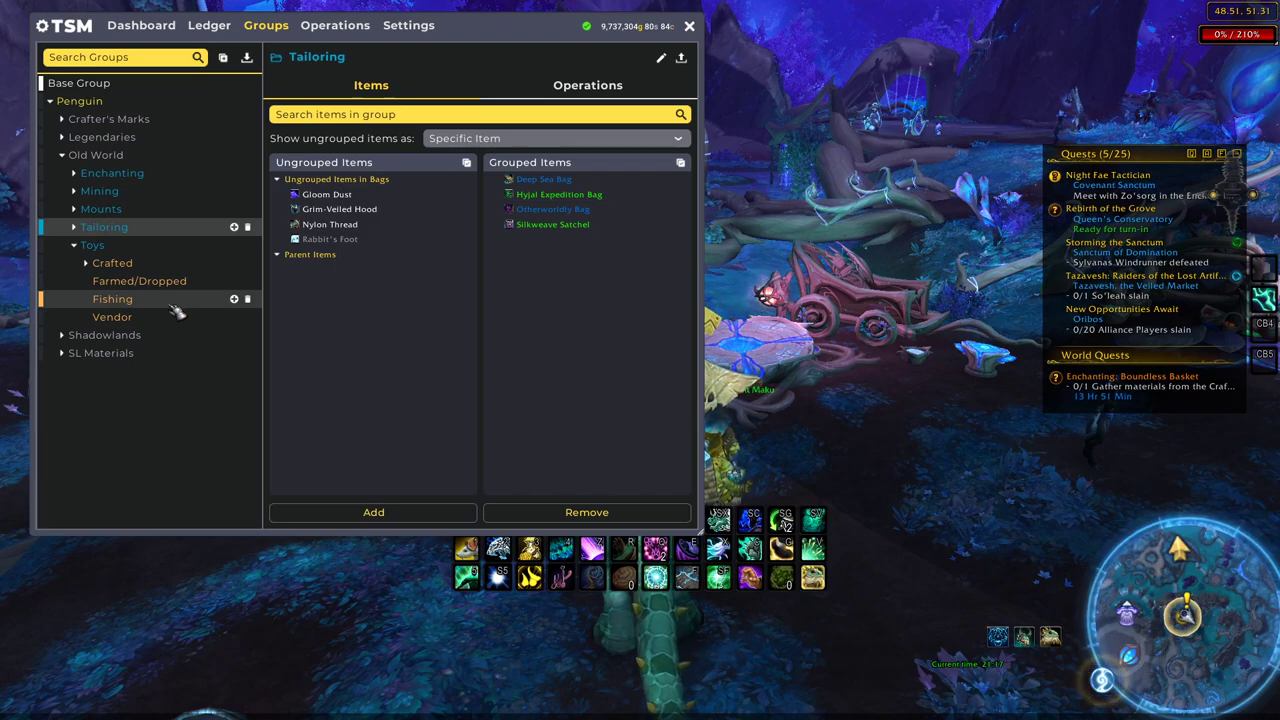
click(110, 263)
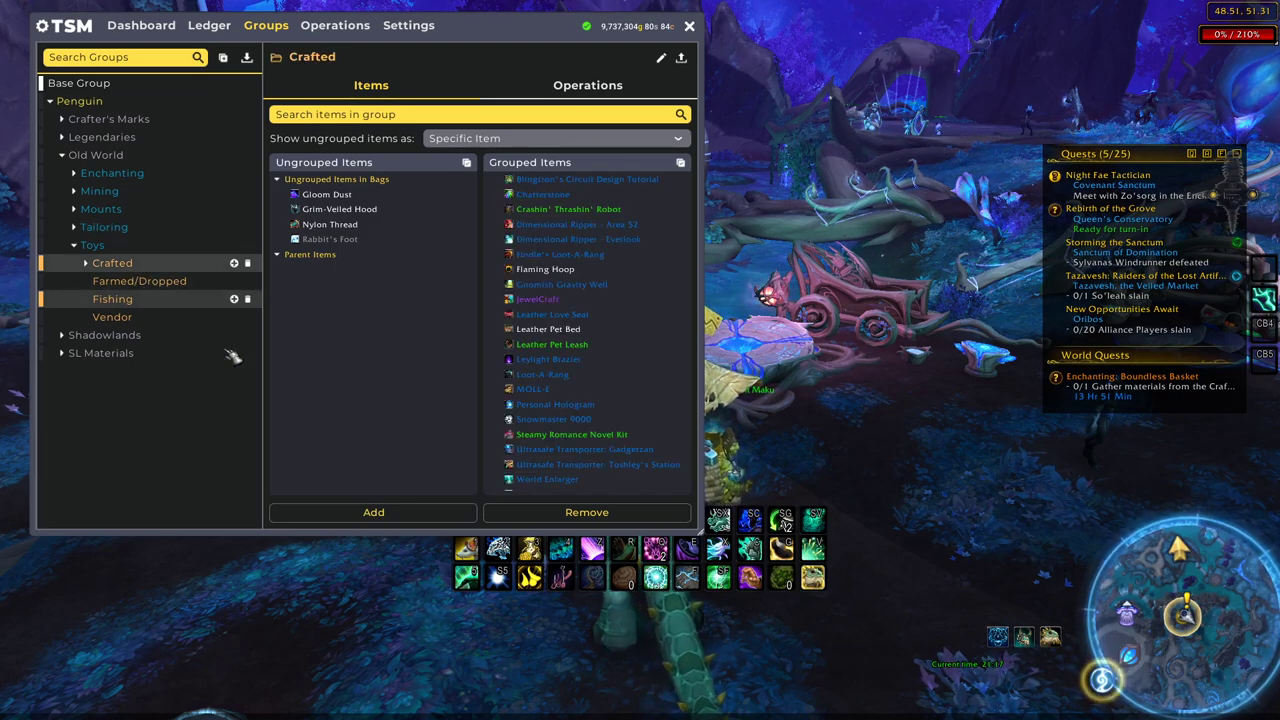
scroll(600, 350, down, 5)
scroll(600, 350, up, 3)
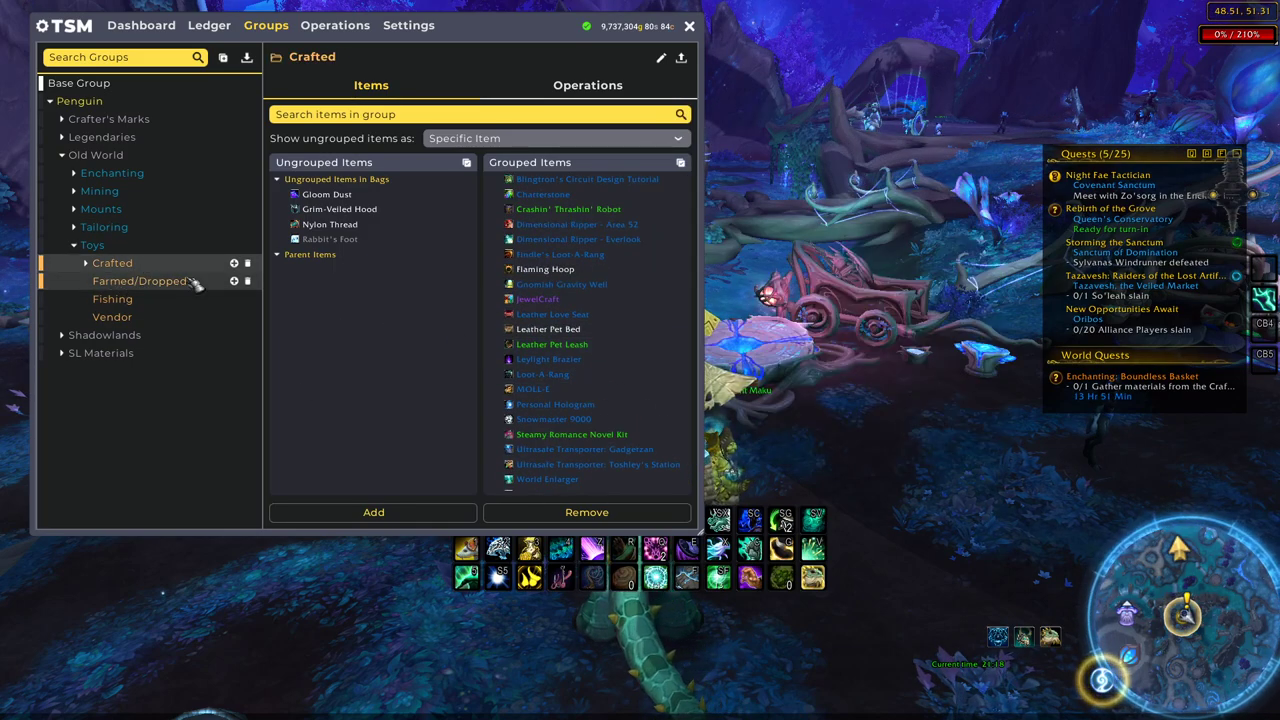
click(150, 302)
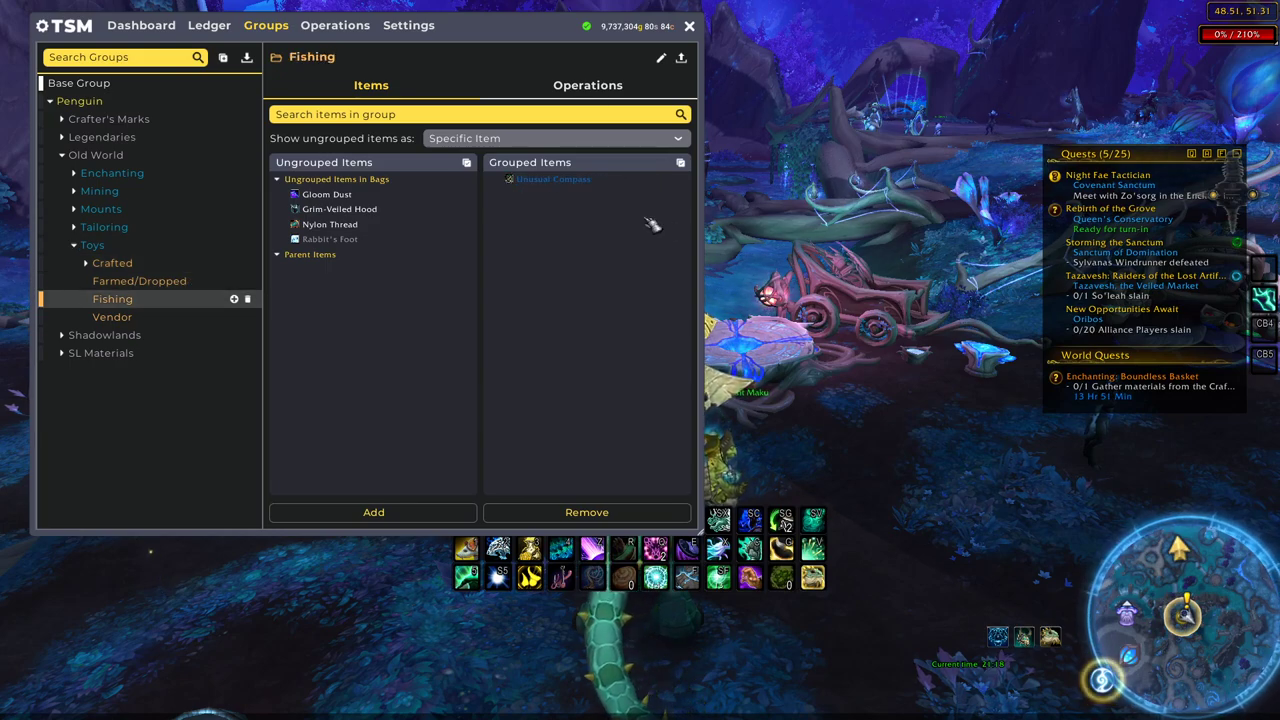
click(140, 317)
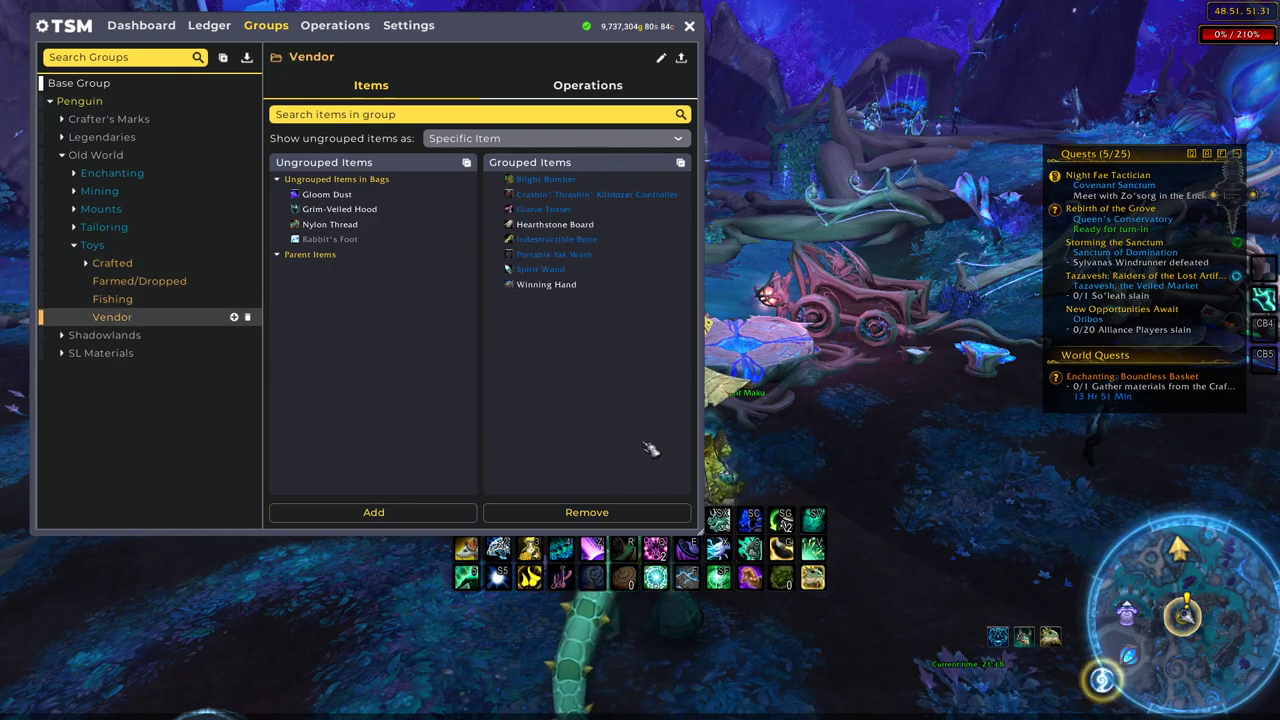
Collapse the Toys and Old World groups, and expand the Shadowlands group
click(73, 245)
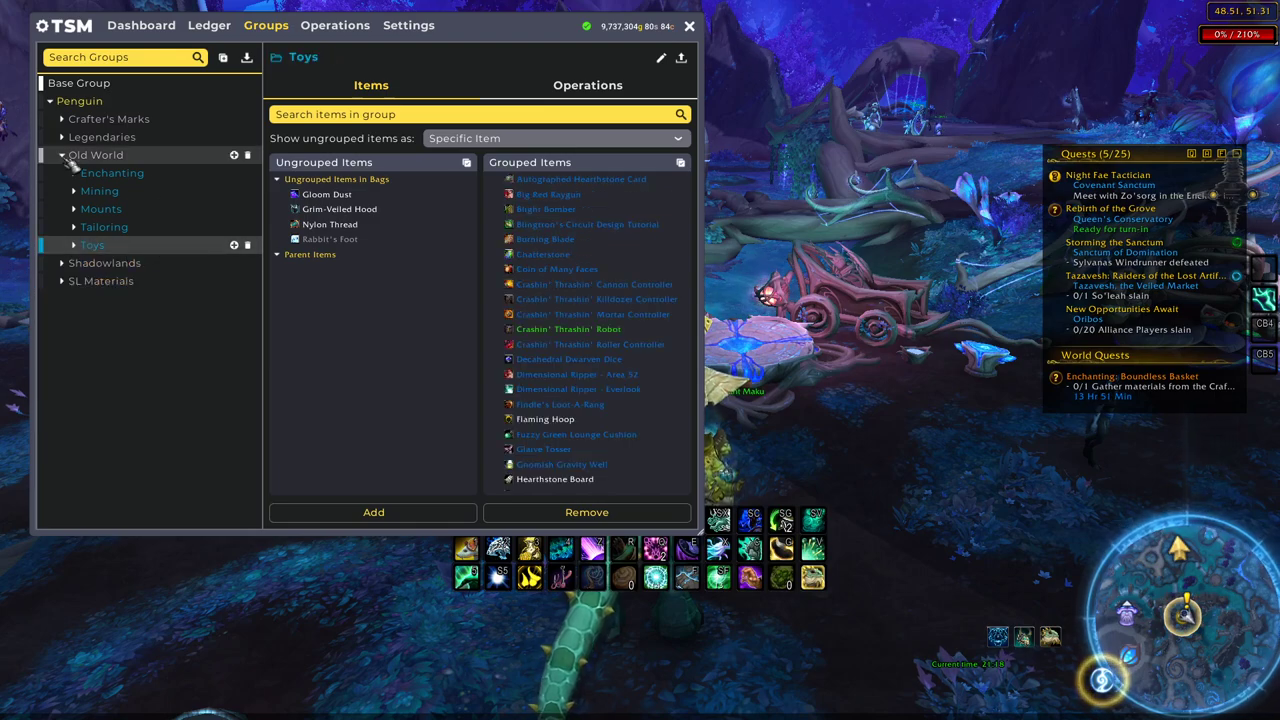
click(70, 158)
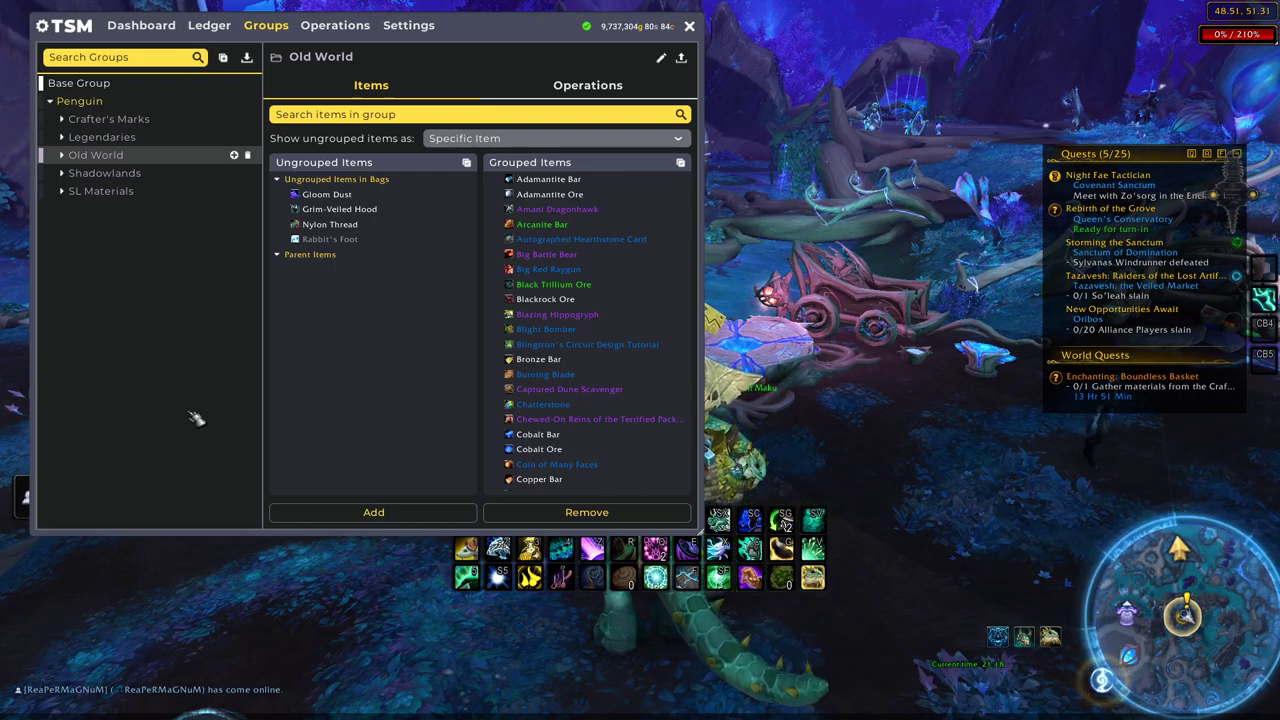
click(74, 174)
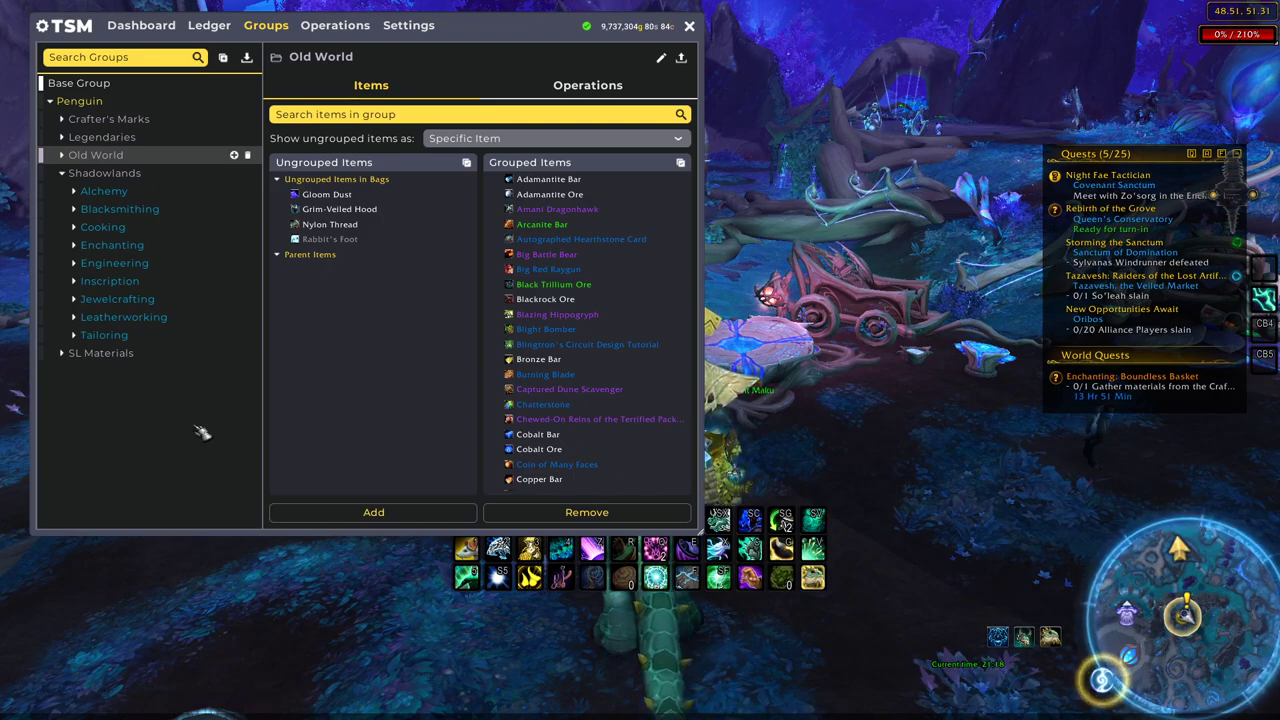
Expand Shadowlands' Alchemy group and examine the items in its Cosmetic, Flasks and Oils subgroups
click(73, 191)
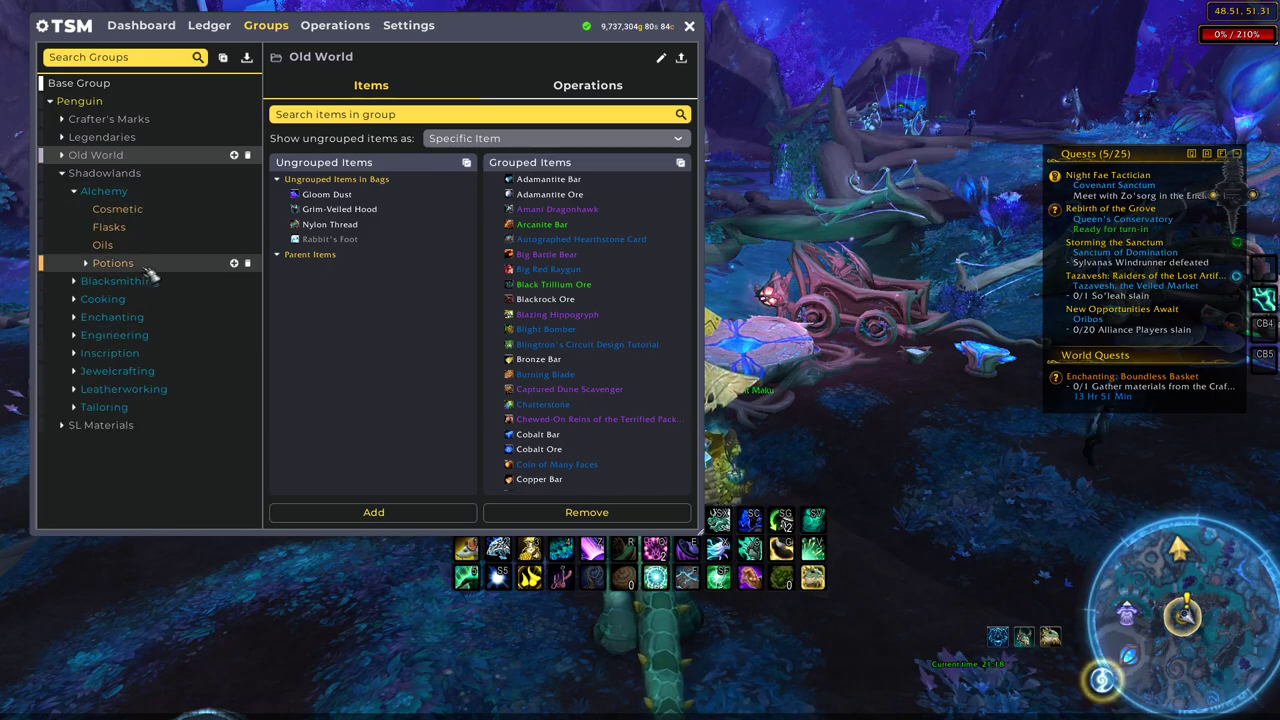
click(137, 213)
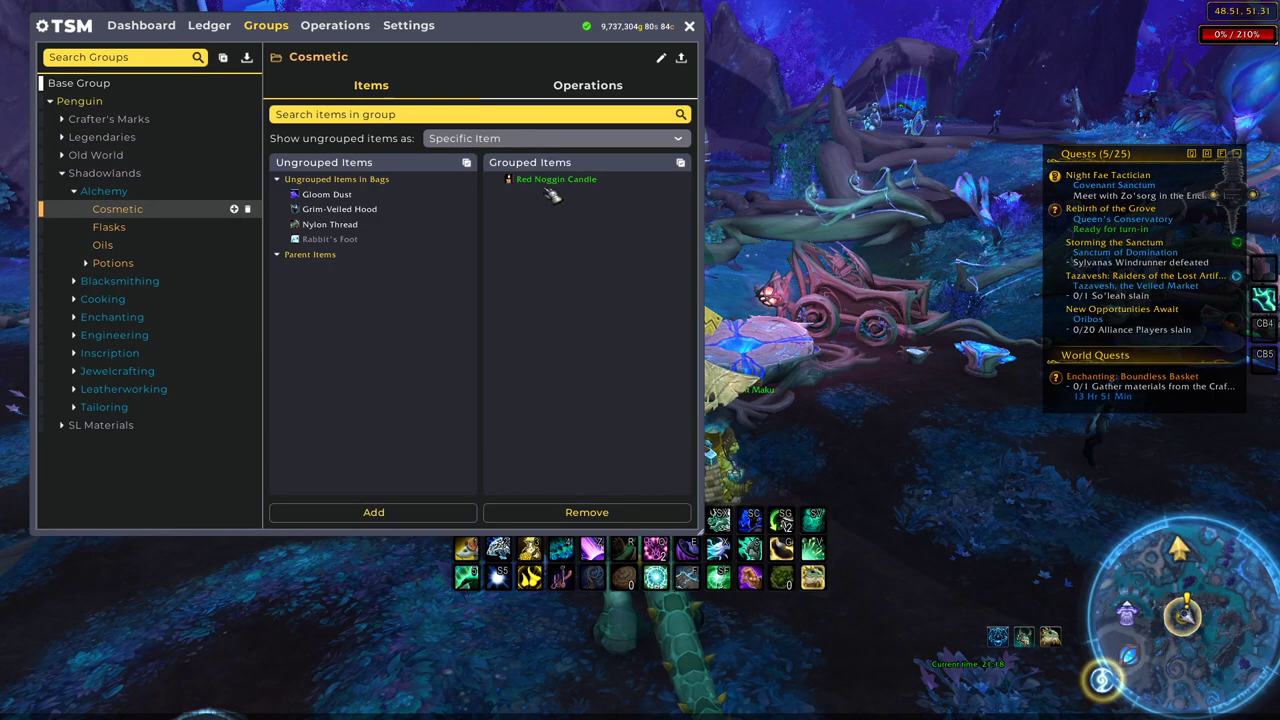
click(200, 228)
click(108, 246)
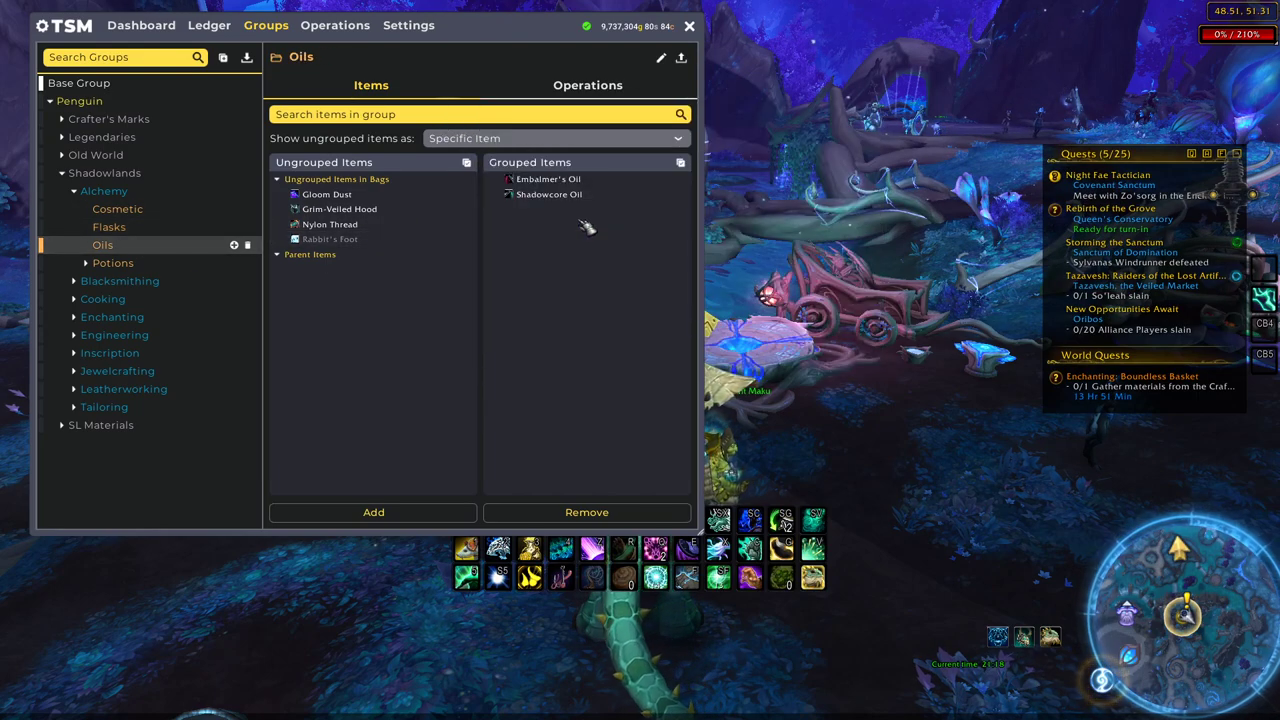
Examine Alchemy's Potions group with its Utility and Main Stat subgroups, and collapse Alchemy
click(87, 263)
click(108, 263)
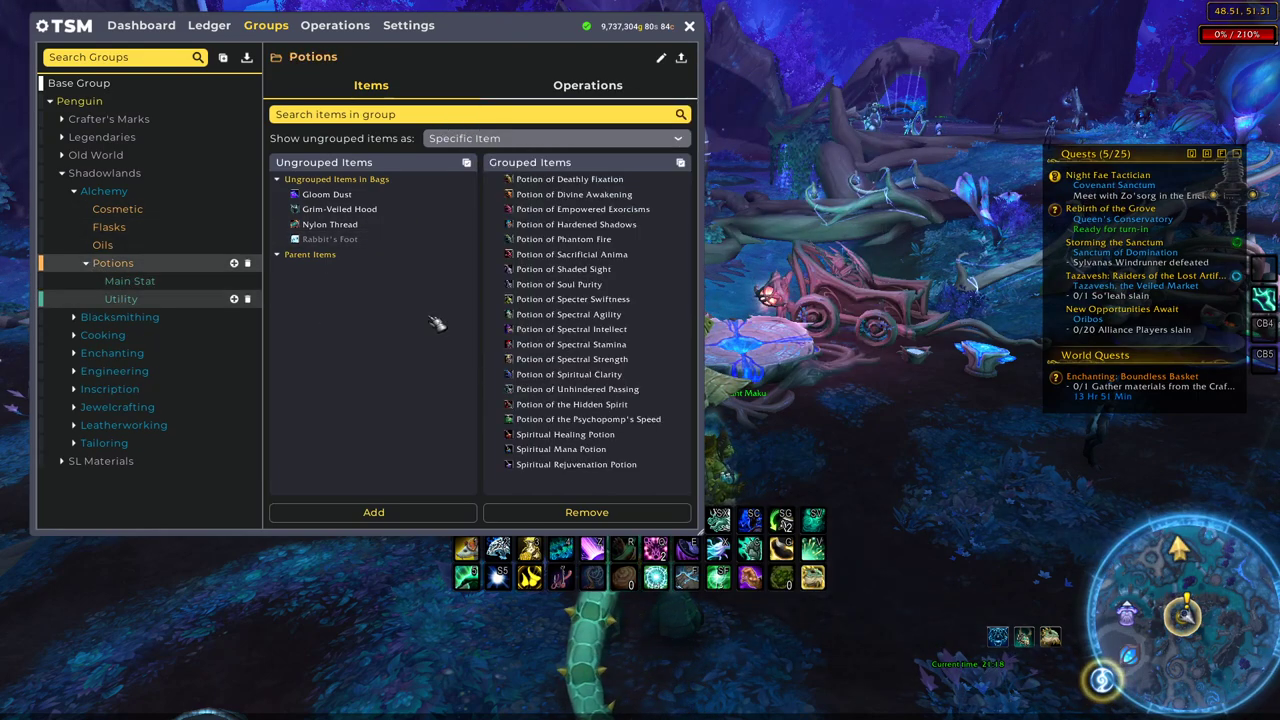
click(165, 299)
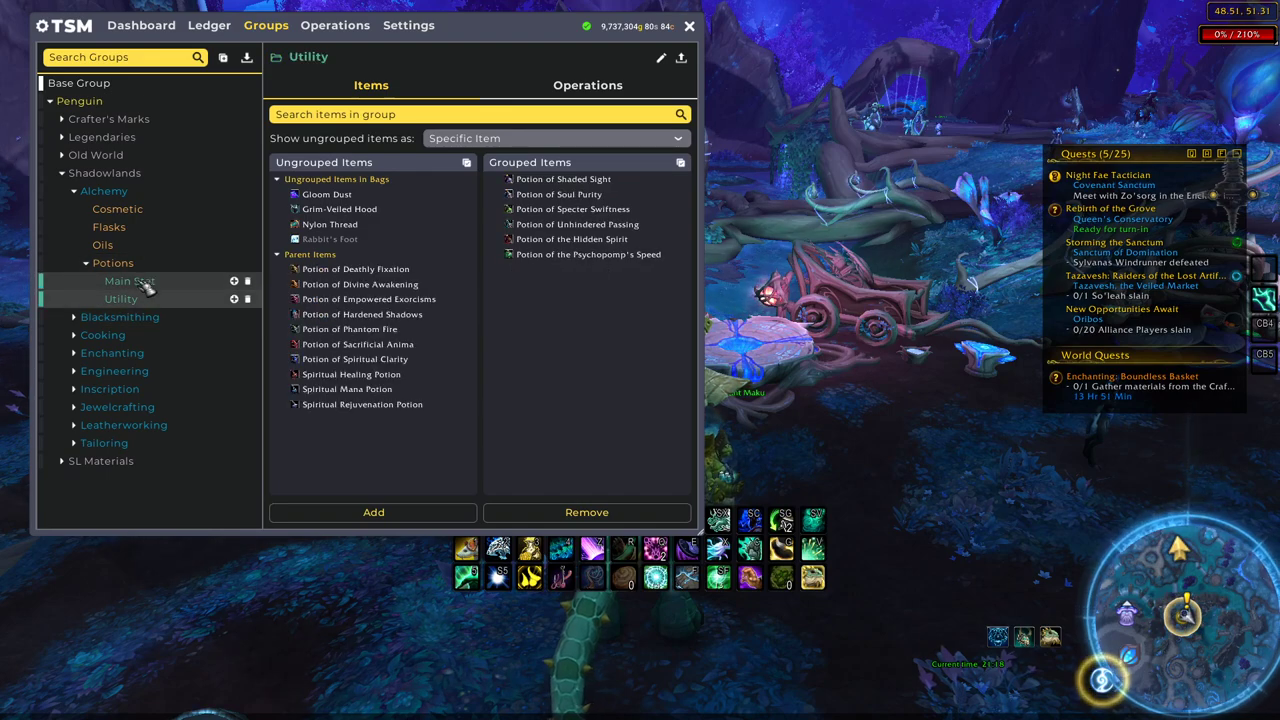
click(155, 282)
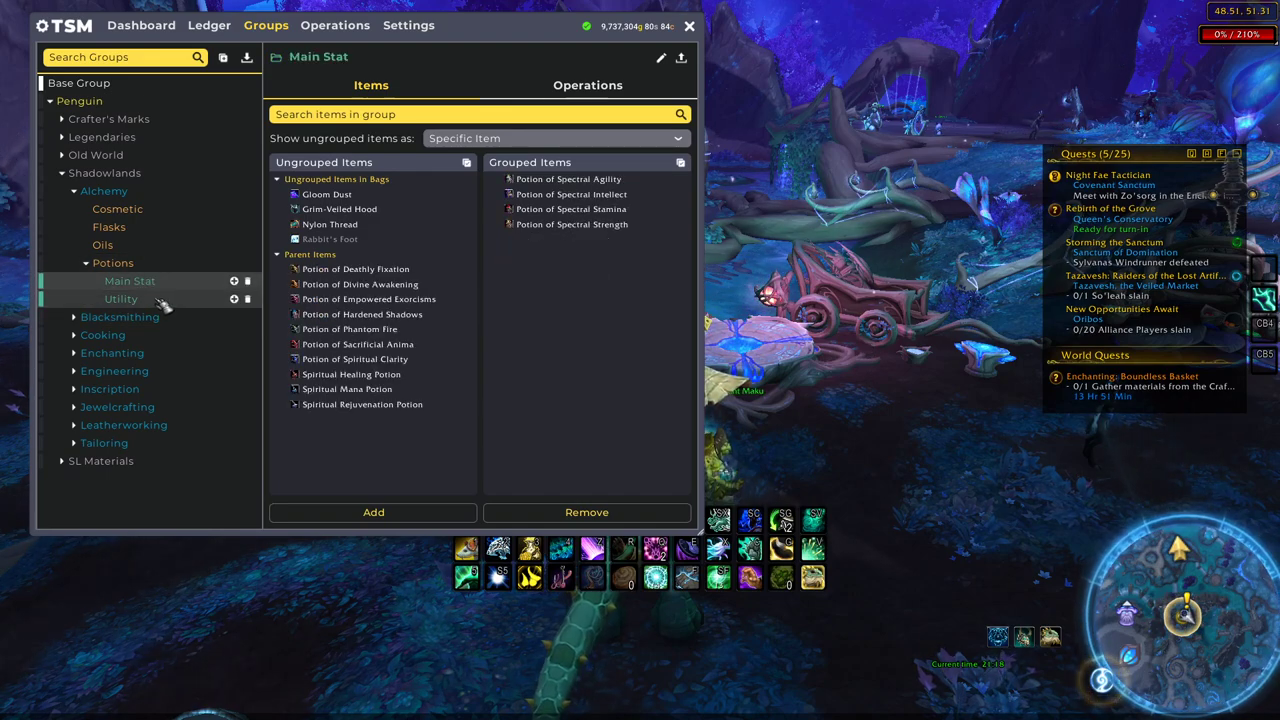
click(76, 192)
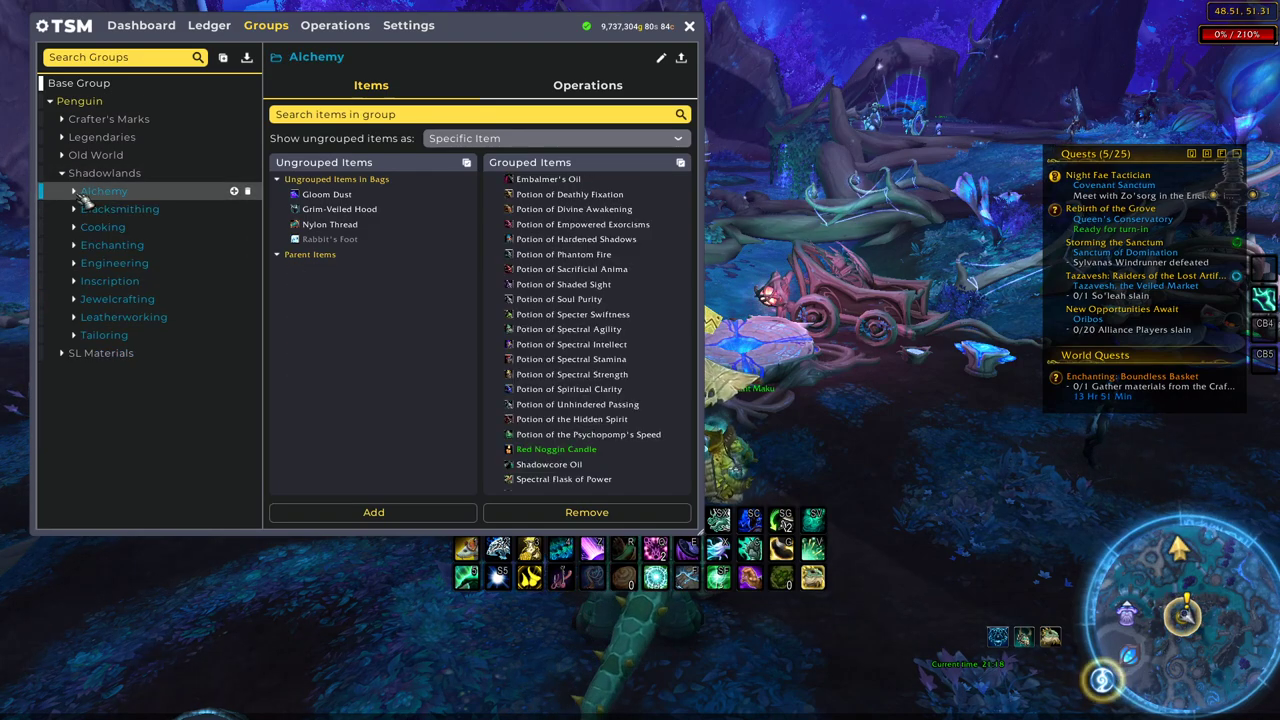
Review the items in the Feasts, Light Meals and Soul Food subgroups of Shadowlands' Cooking group, and collapse Cooking
click(74, 227)
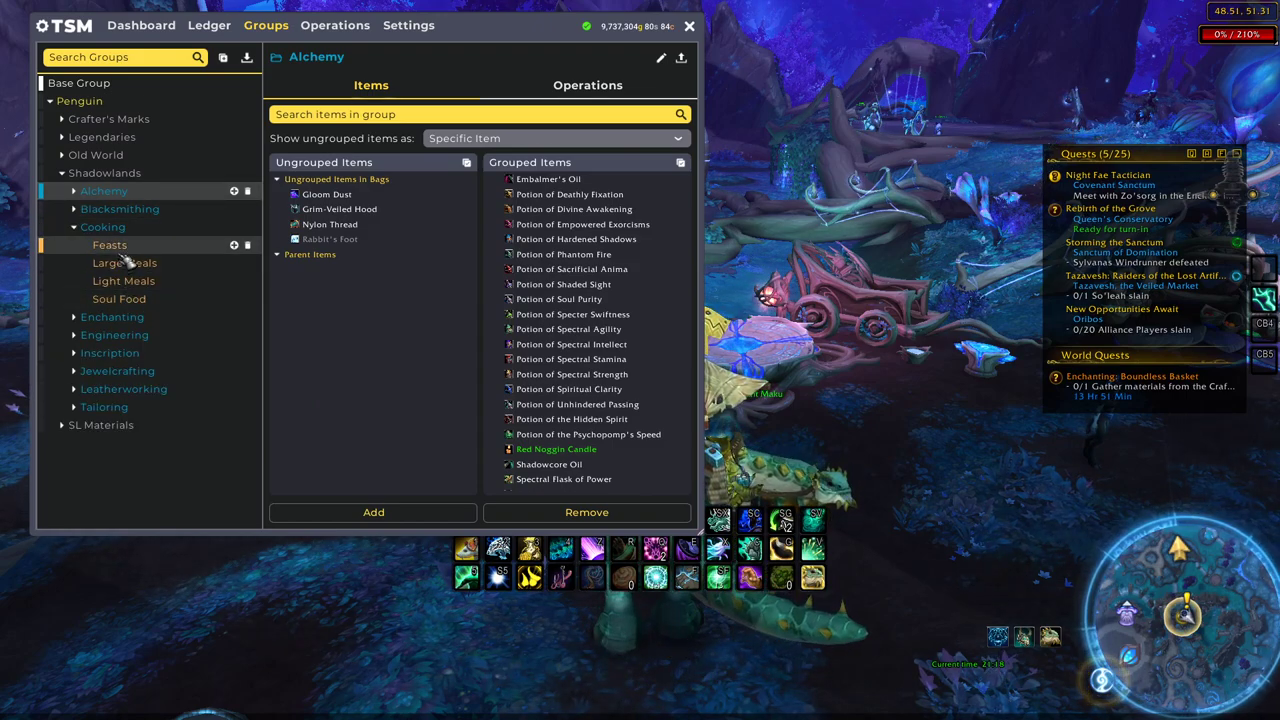
click(118, 248)
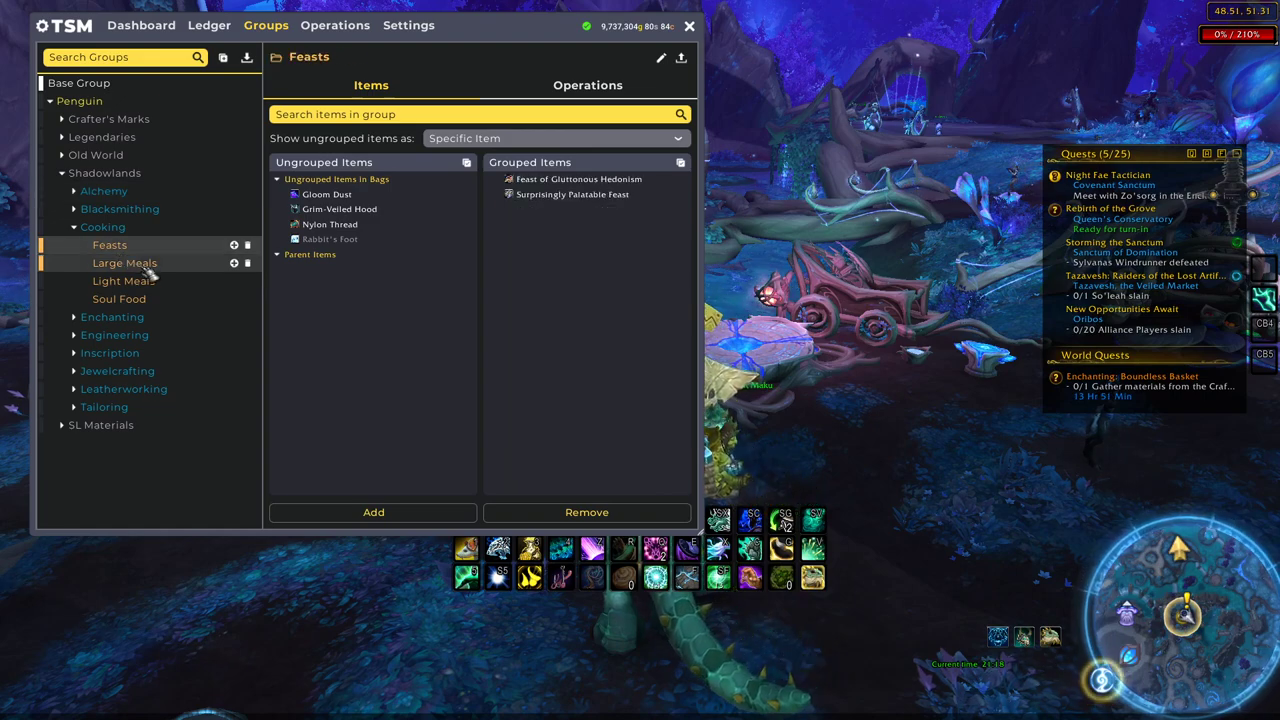
click(130, 281)
click(135, 299)
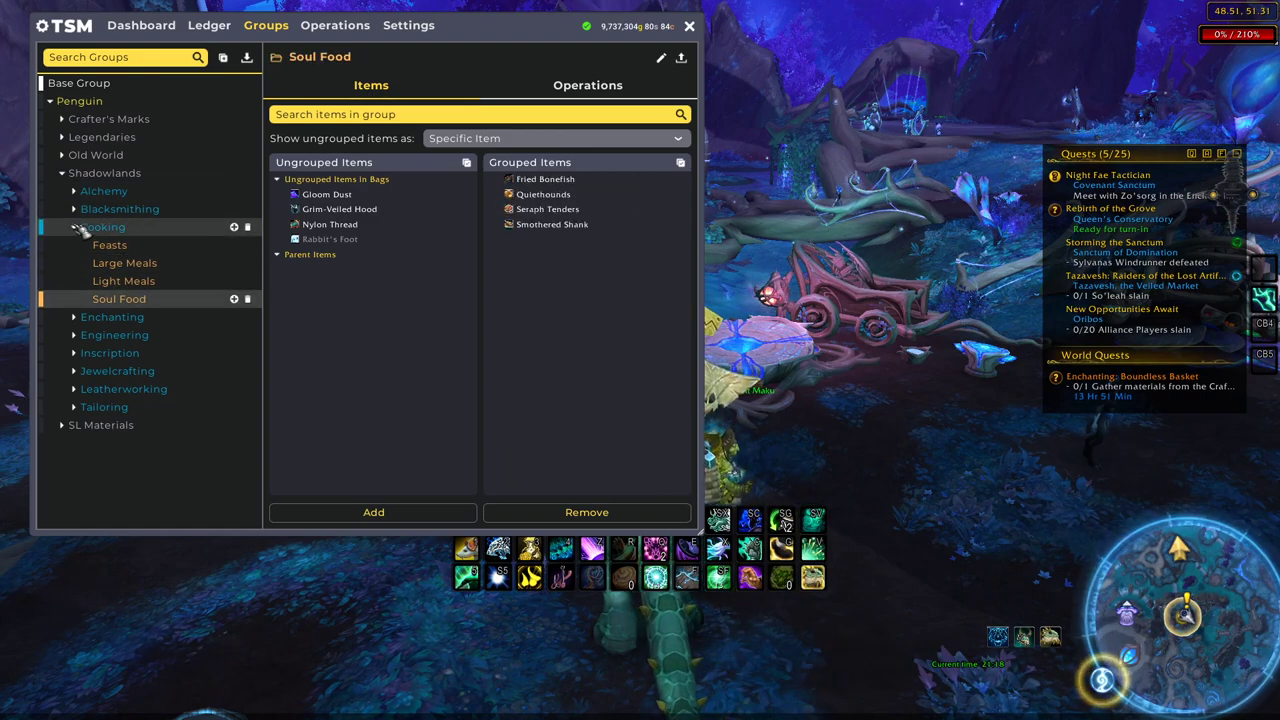
click(88, 227)
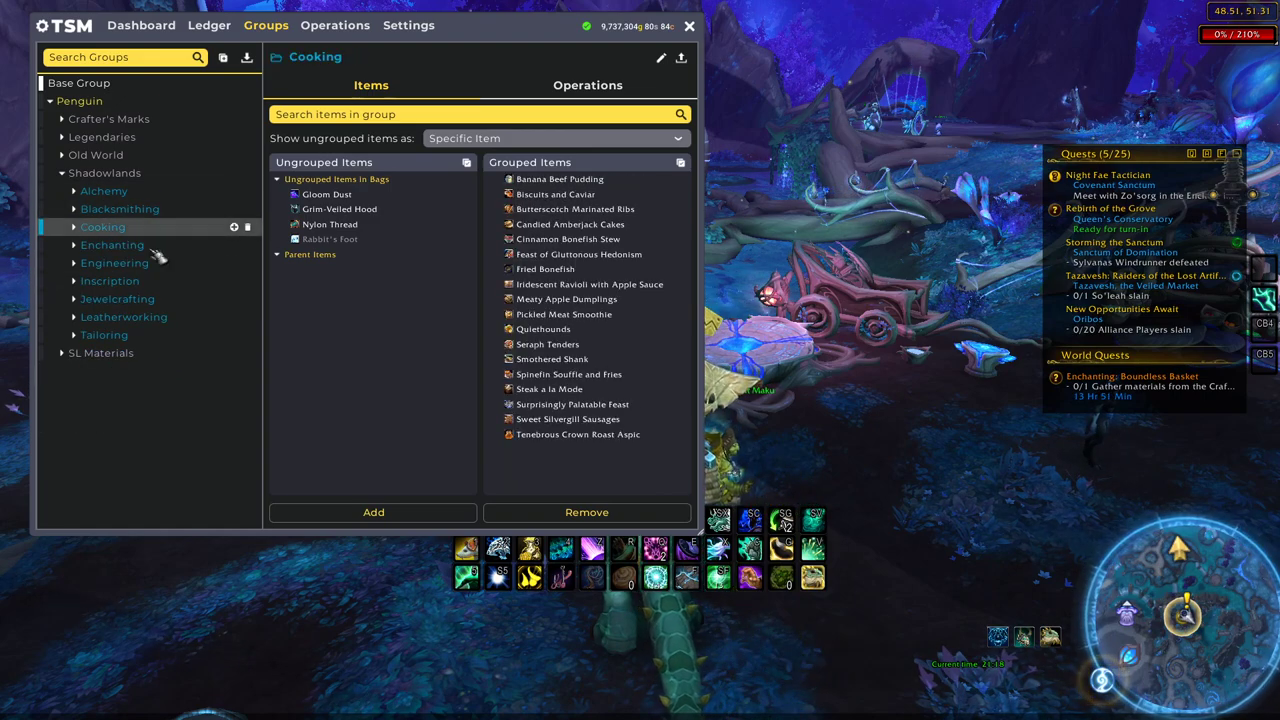
Review the Contracts, Cosmetic and Darkmoon Cards subgroups of Shadowlands' Inscription group, and collapse Inscription and Shadowlands
click(74, 281)
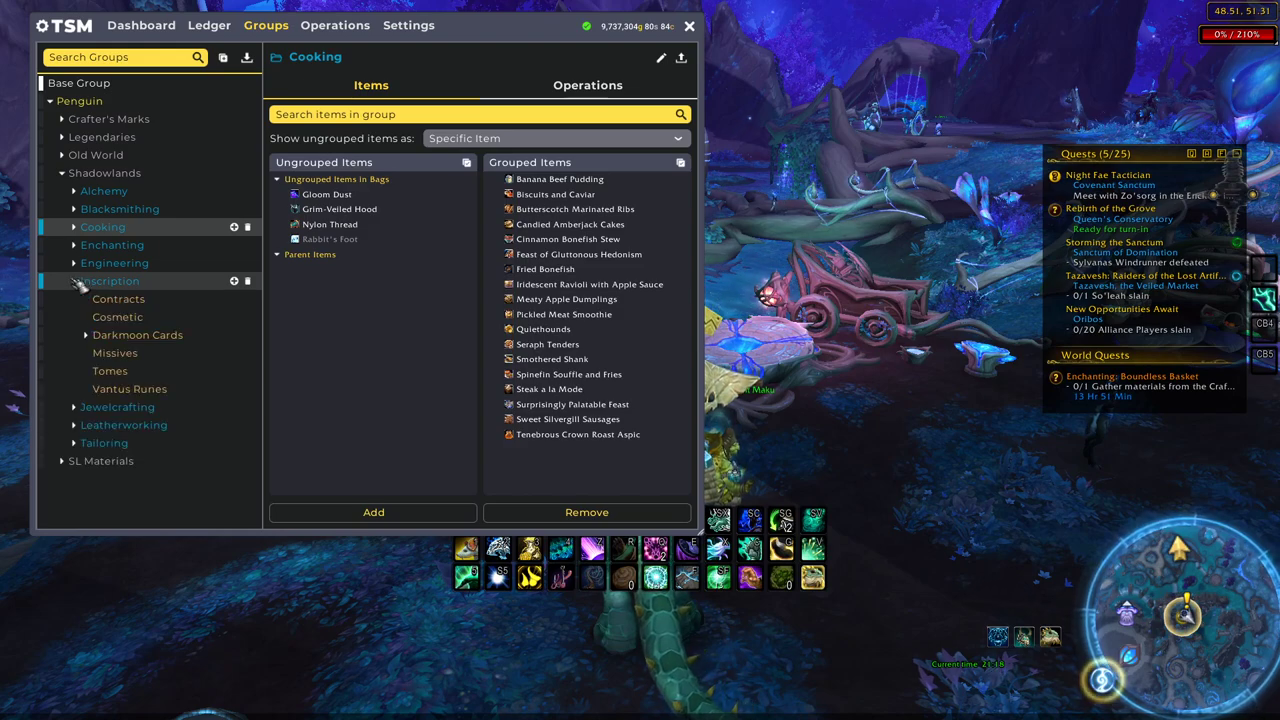
click(135, 299)
click(140, 317)
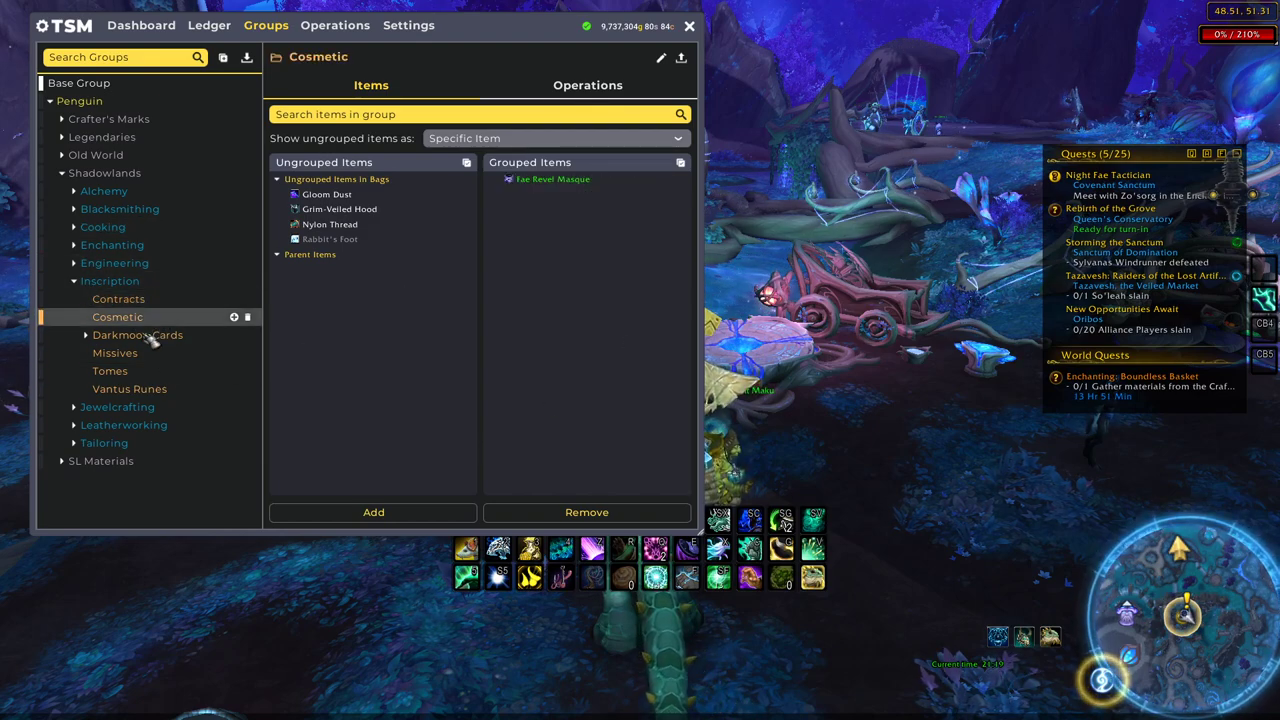
click(146, 339)
click(78, 283)
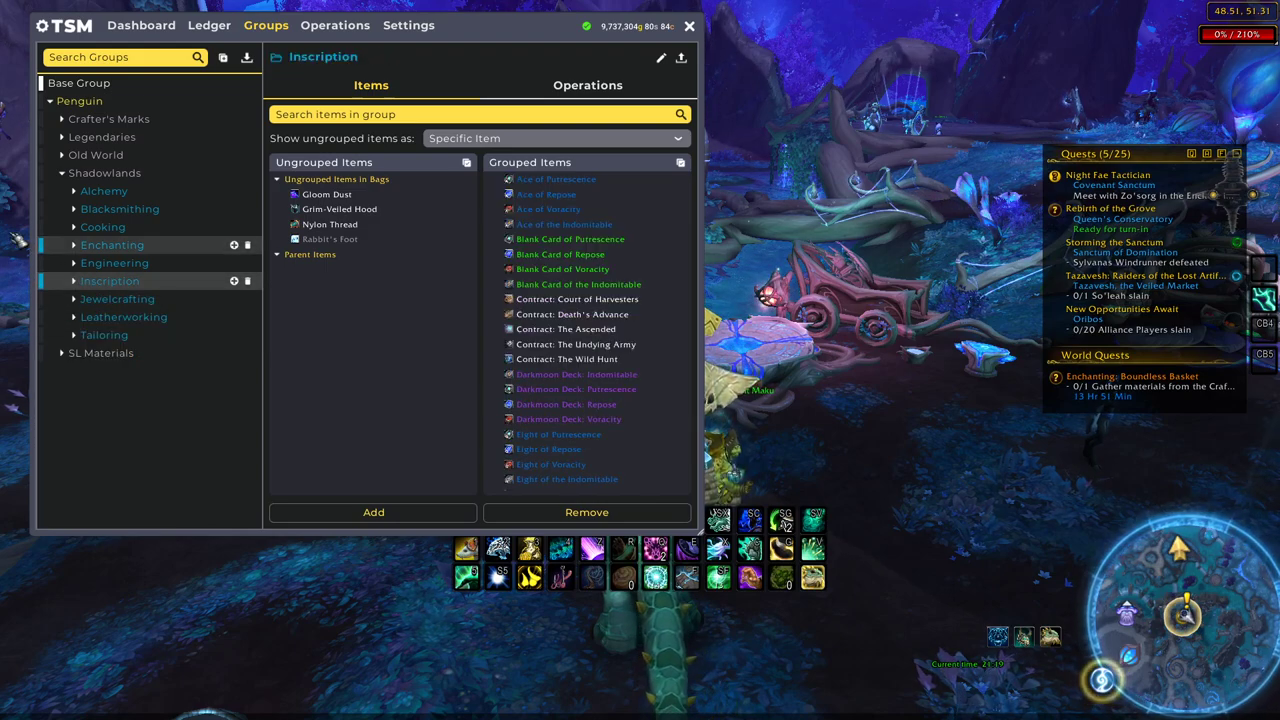
click(72, 176)
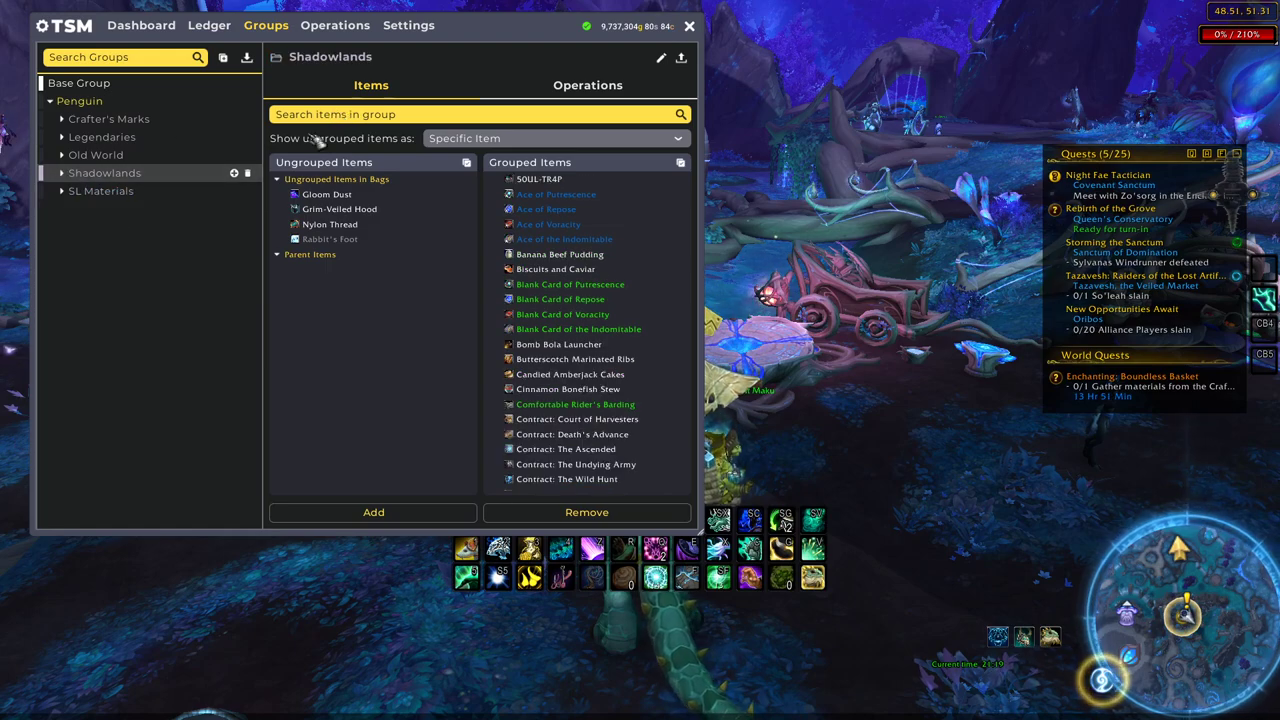
List the auctioning operations and examine which groups the 9.0.5 Blue Crafter's operation is applied to
click(335, 25)
click(110, 89)
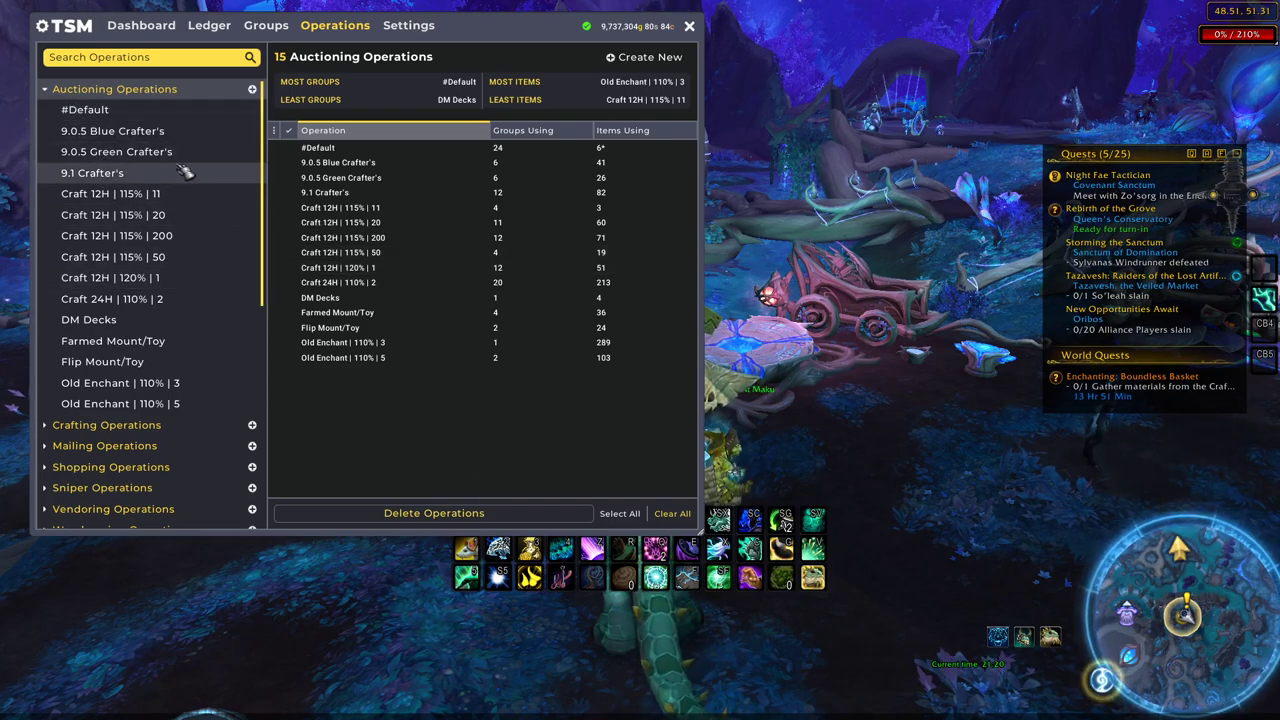
click(125, 132)
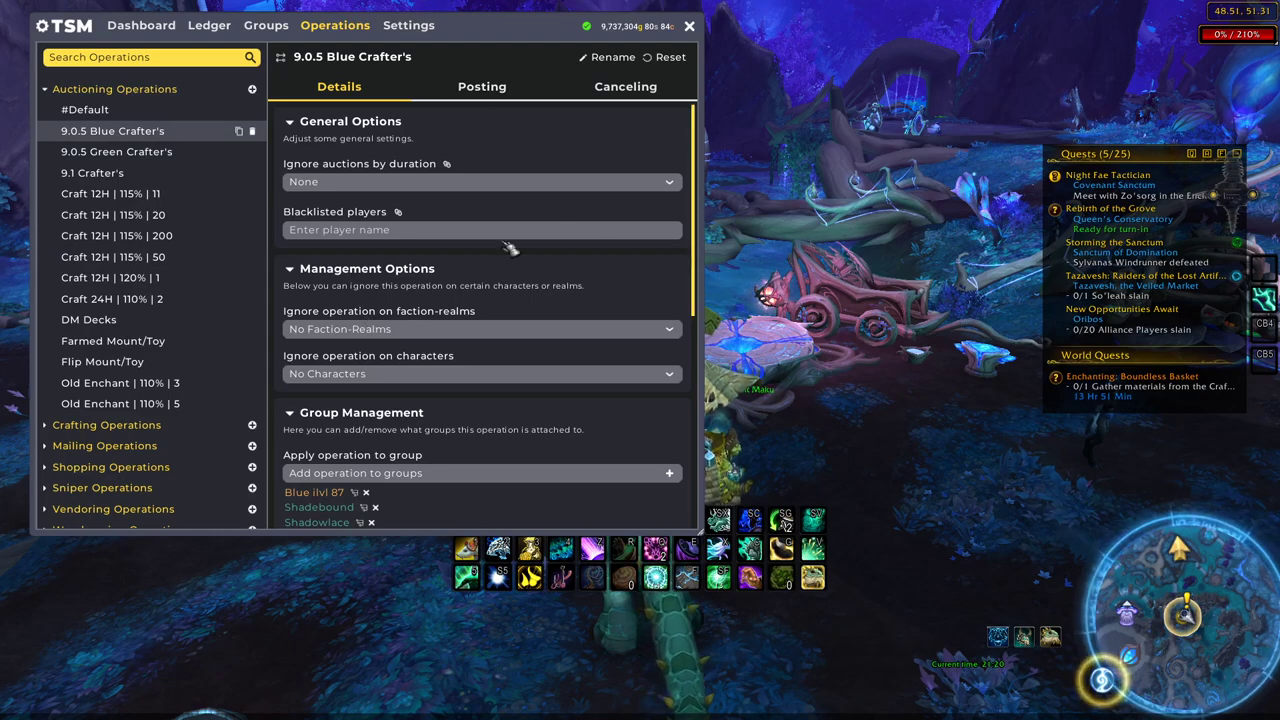
scroll(500, 400, down, 2)
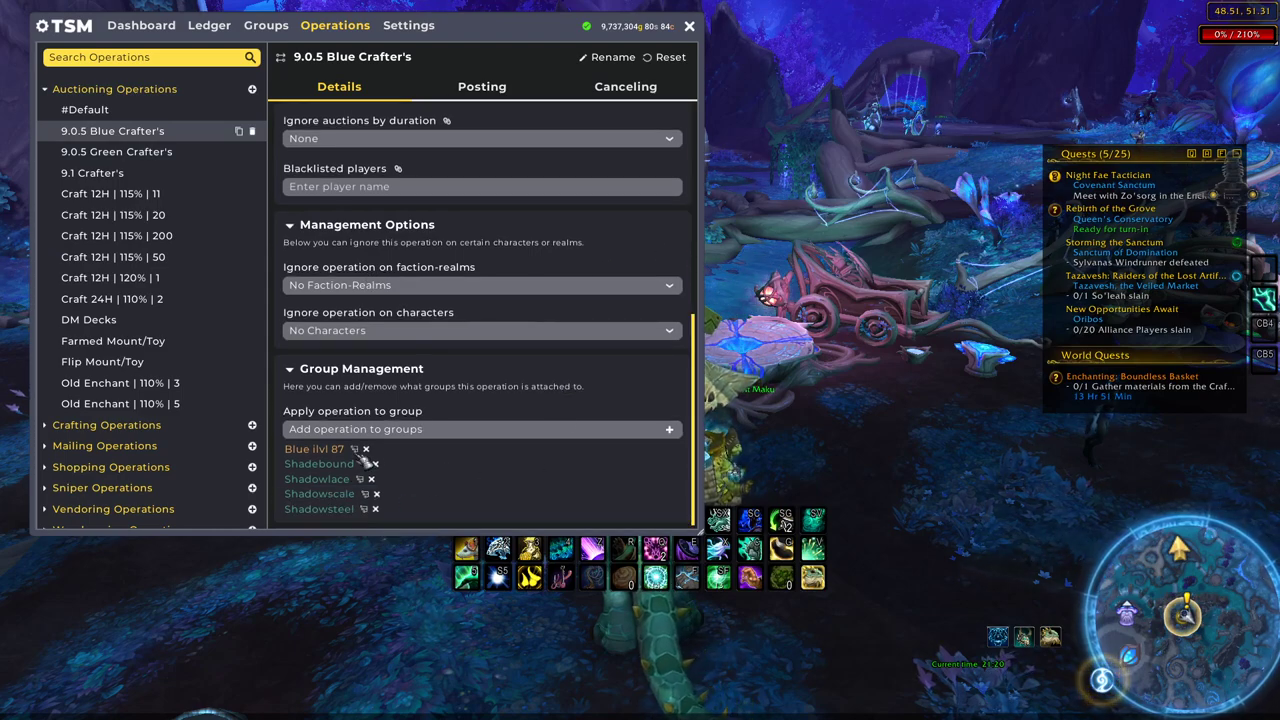
Review the posting options and the minimum, maximum and normal prices of the 9.0.5 Blue Crafter's operation
click(482, 87)
scroll(620, 308, down, 2)
scroll(593, 316, up, 2)
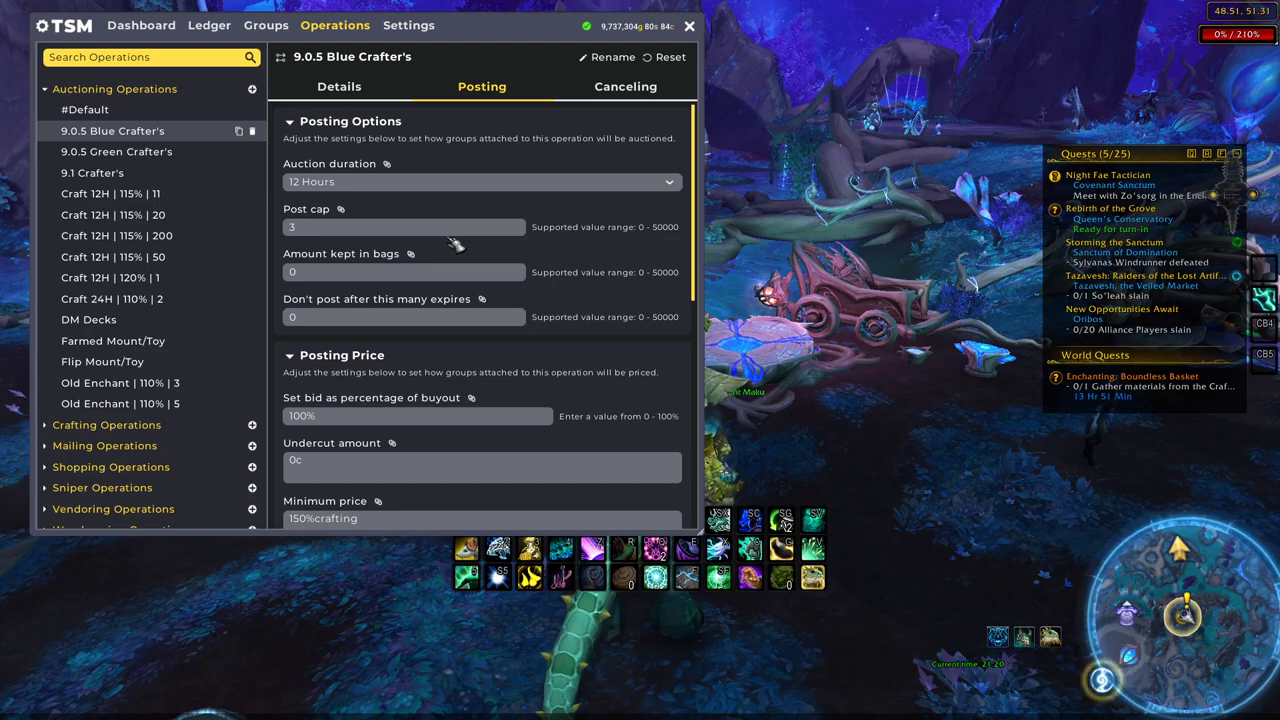
scroll(497, 360, down, 5)
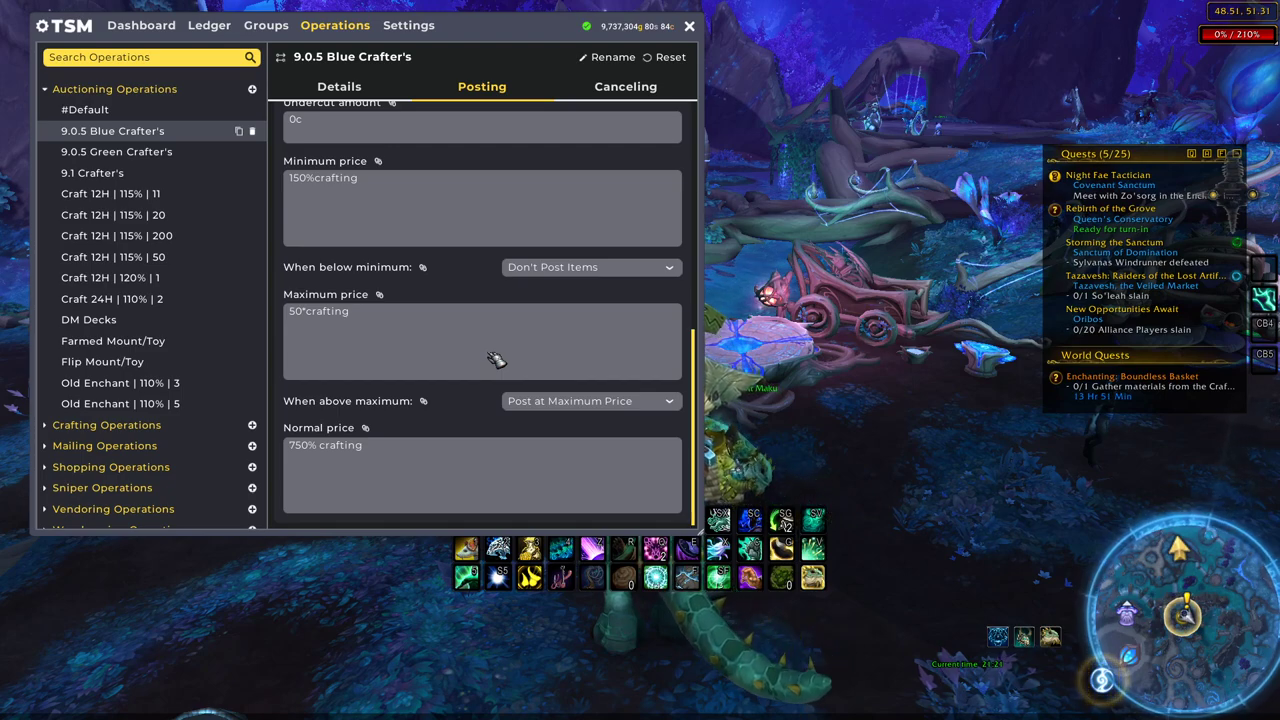
Review the posting options and price settings of the 9.1 Crafter's auctioning operation
click(154, 172)
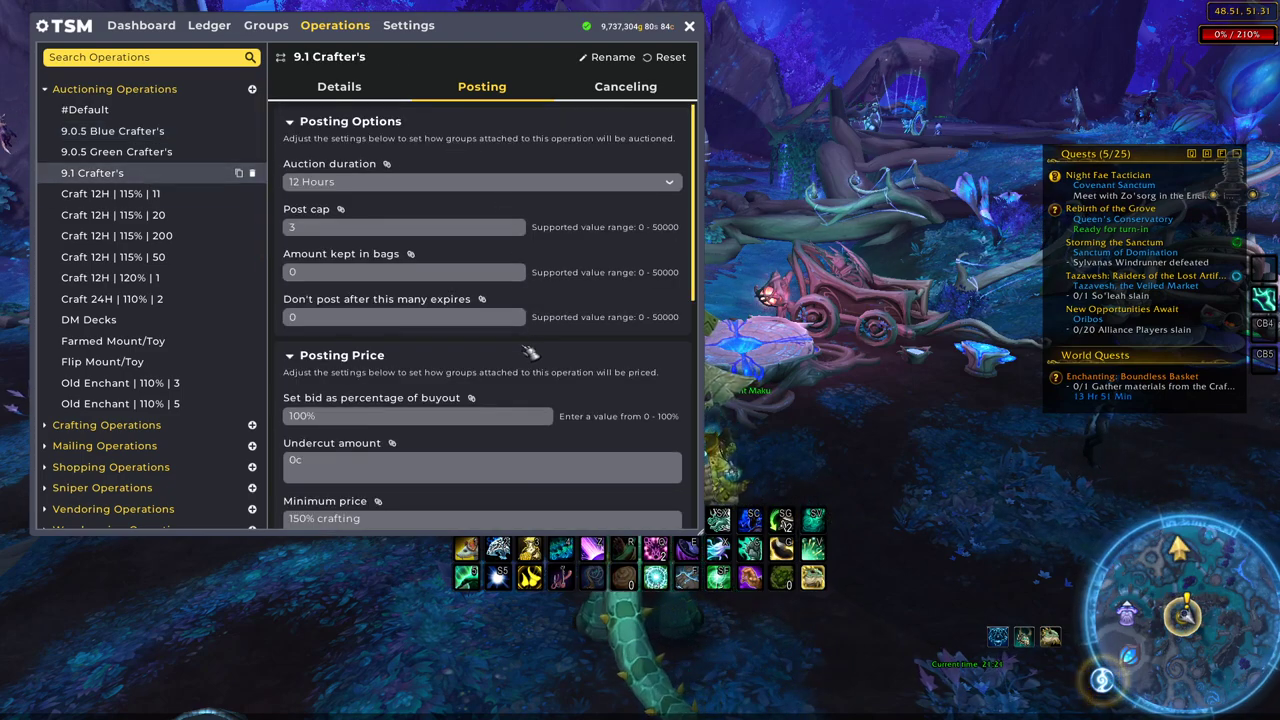
scroll(527, 357, down, 6)
scroll(225, 260, down, 1)
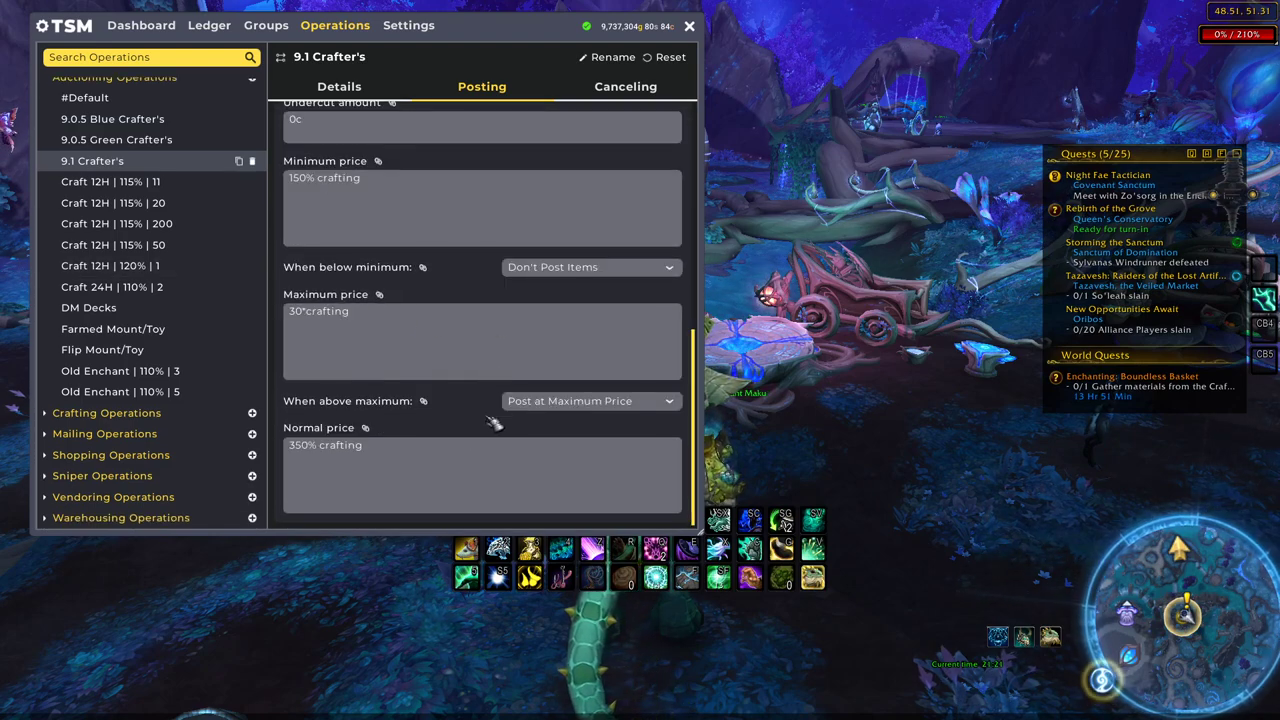
Examine which groups the 9.1 Crafter's and 9.0.5 Green Crafter's operations are applied to
click(352, 88)
scroll(371, 450, down, 3)
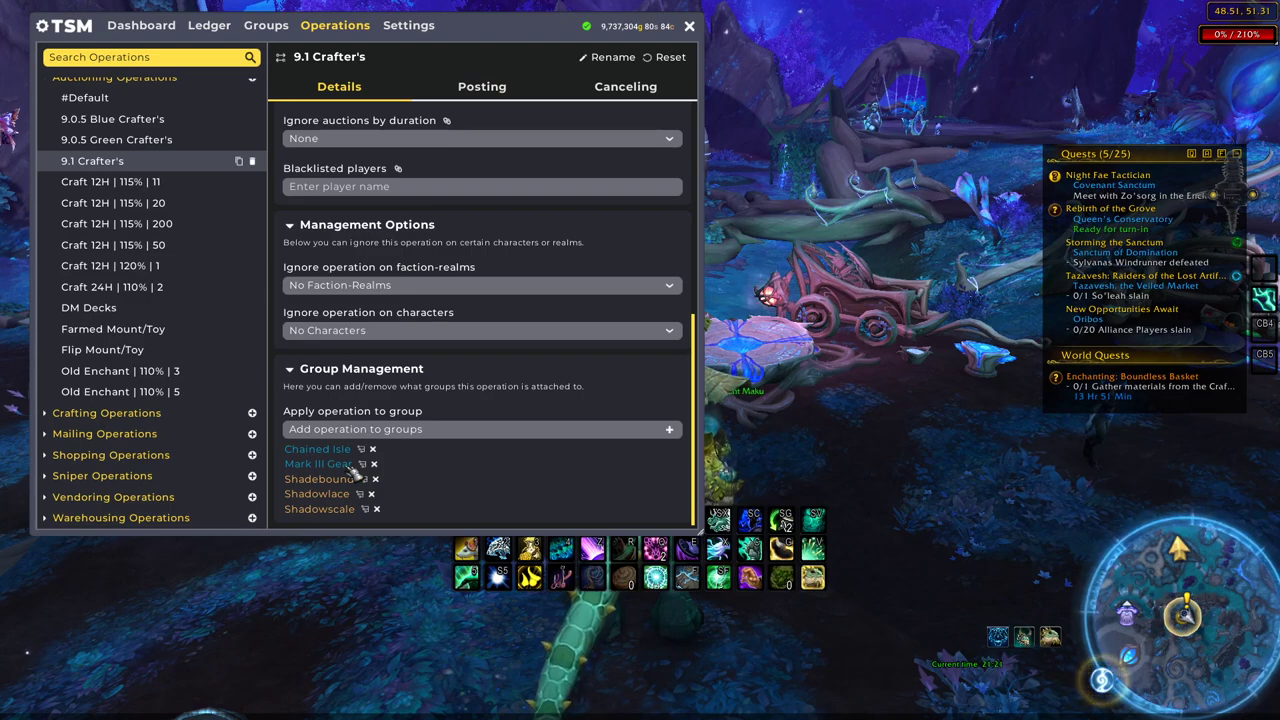
click(116, 140)
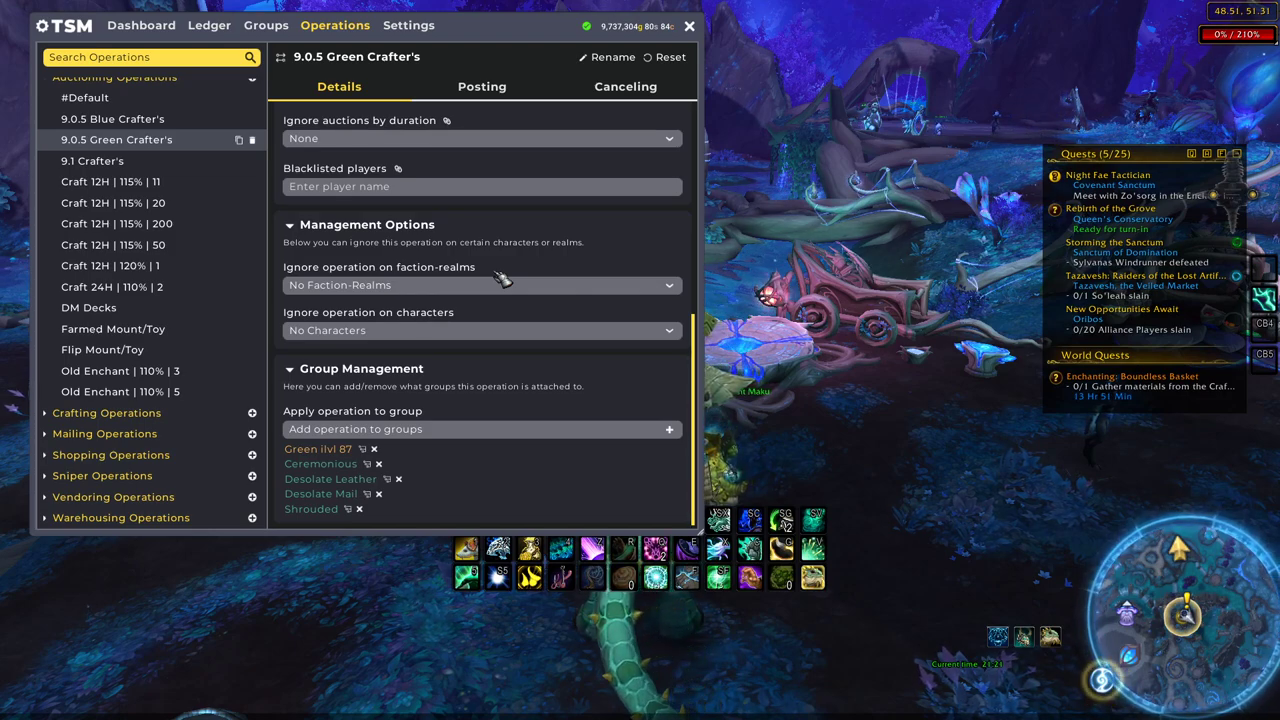
Examine how the Craft 12H | 115% | 11 operation's name relates to its auction duration, minimum price and post cap
click(200, 181)
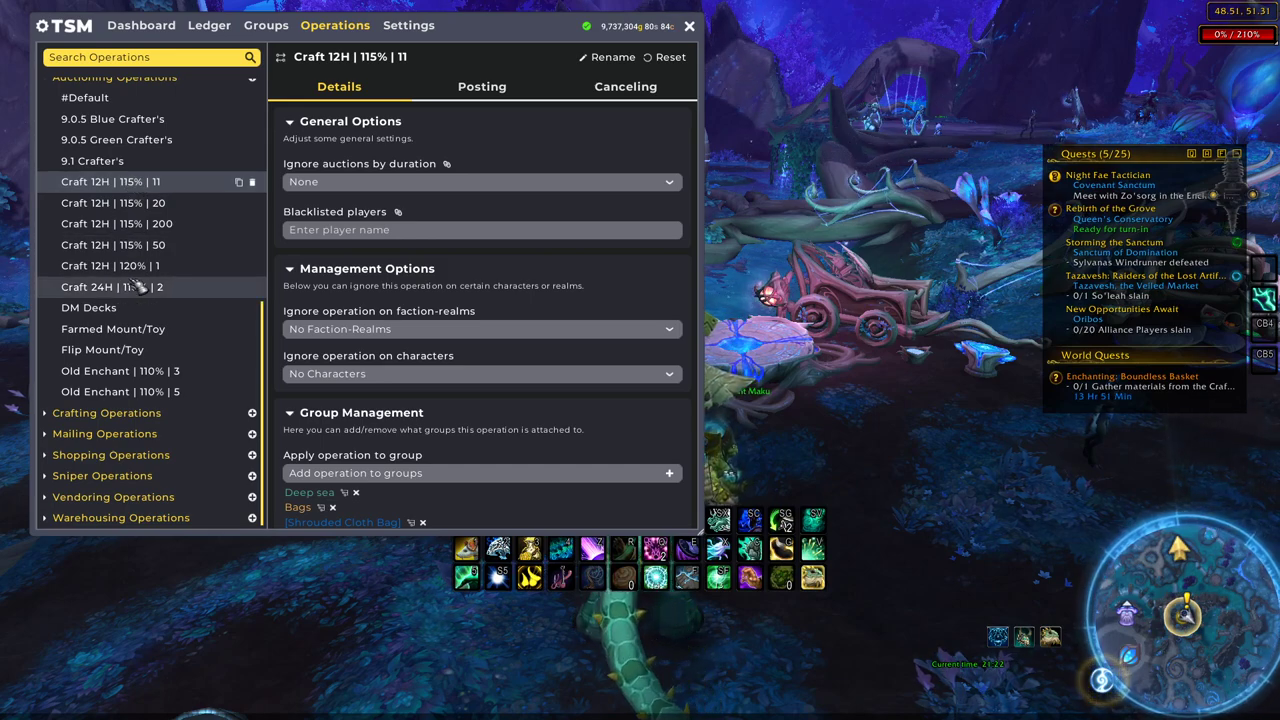
click(468, 90)
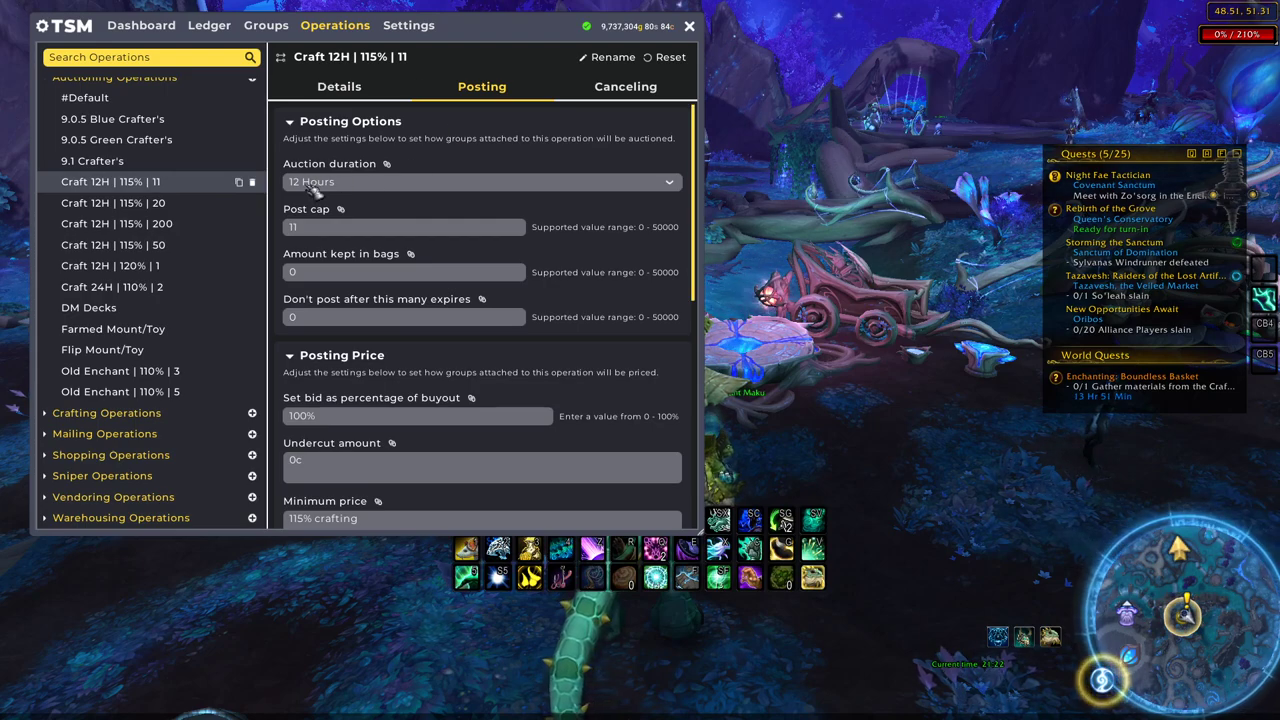
scroll(310, 380, down, 3)
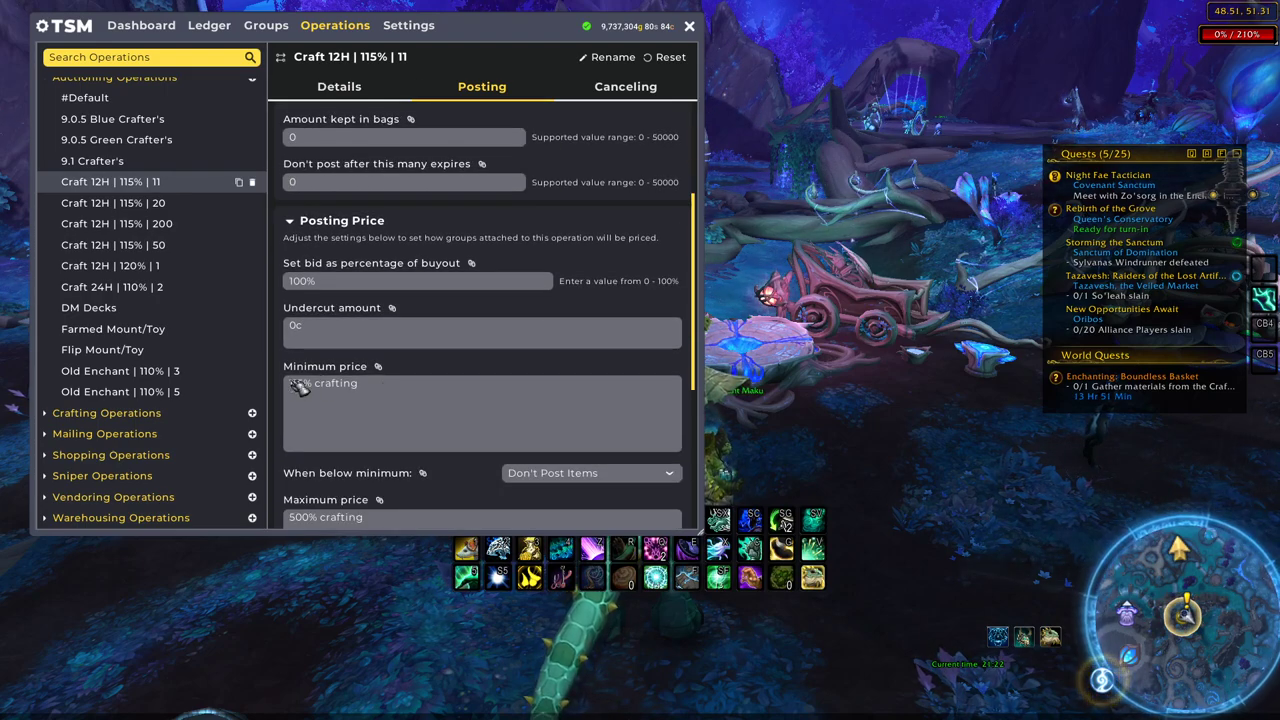
scroll(300, 388, down, 1)
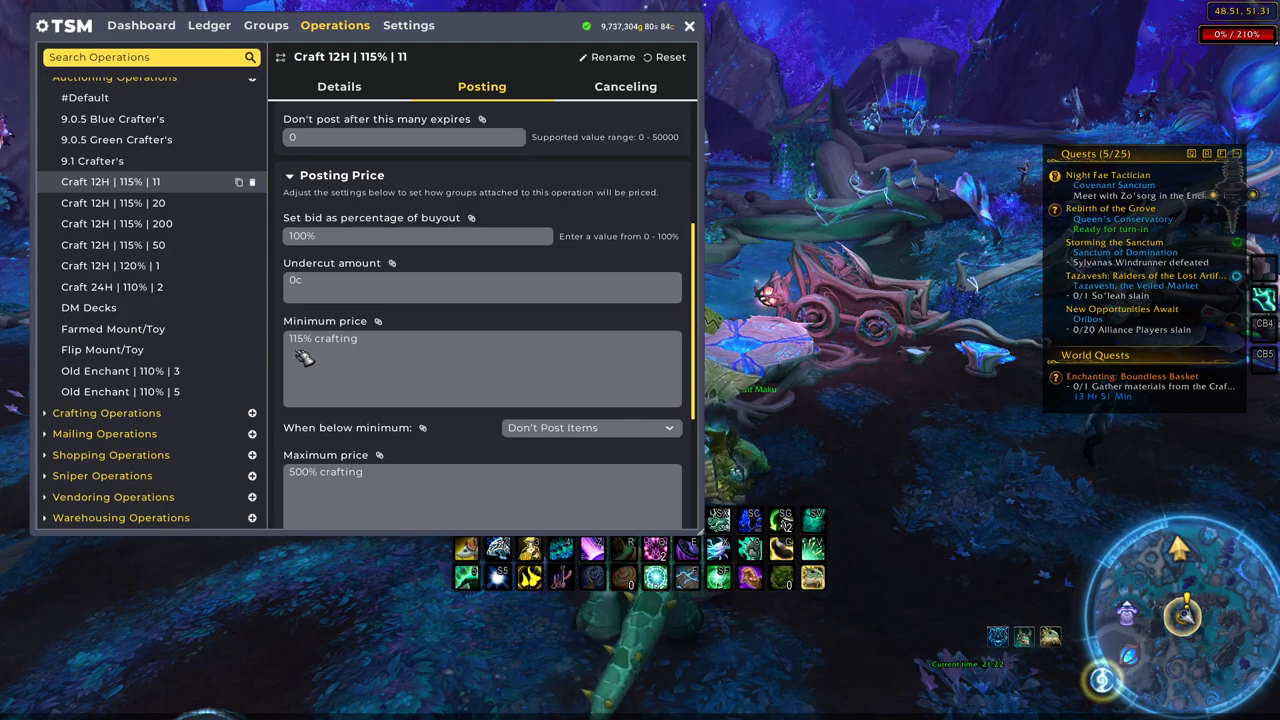
scroll(338, 280, up, 2)
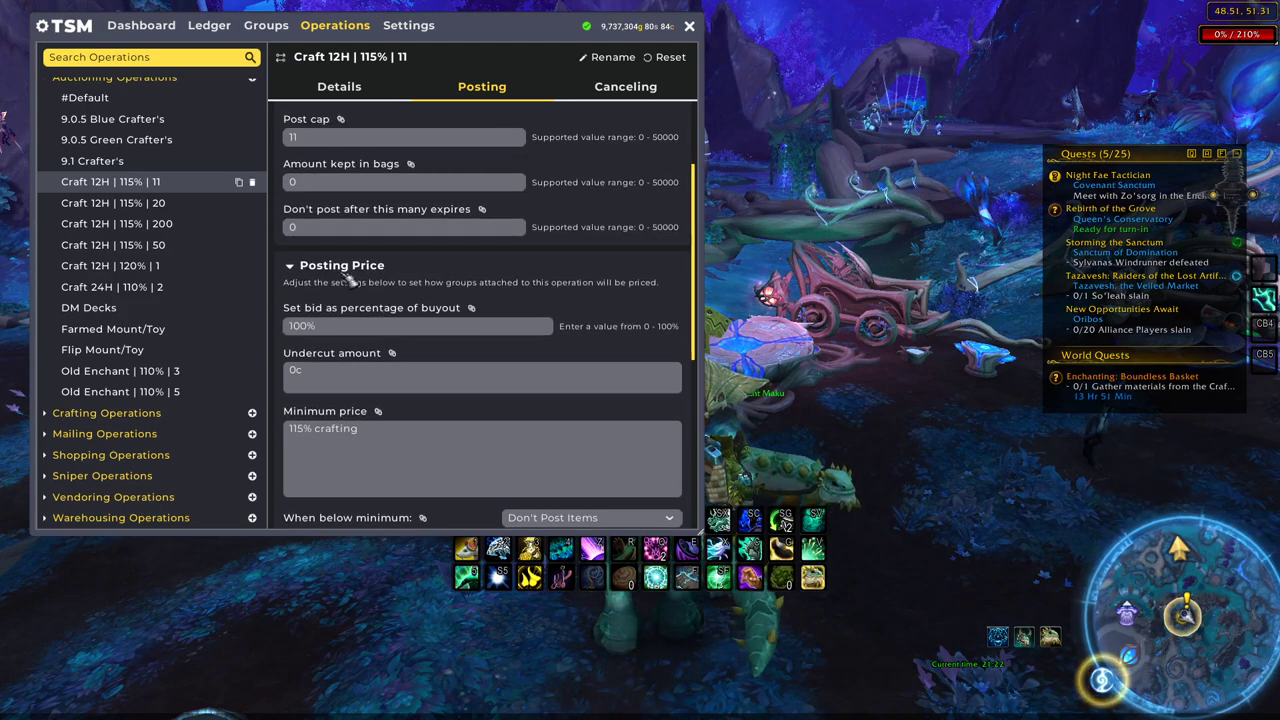
scroll(338, 280, up, 1)
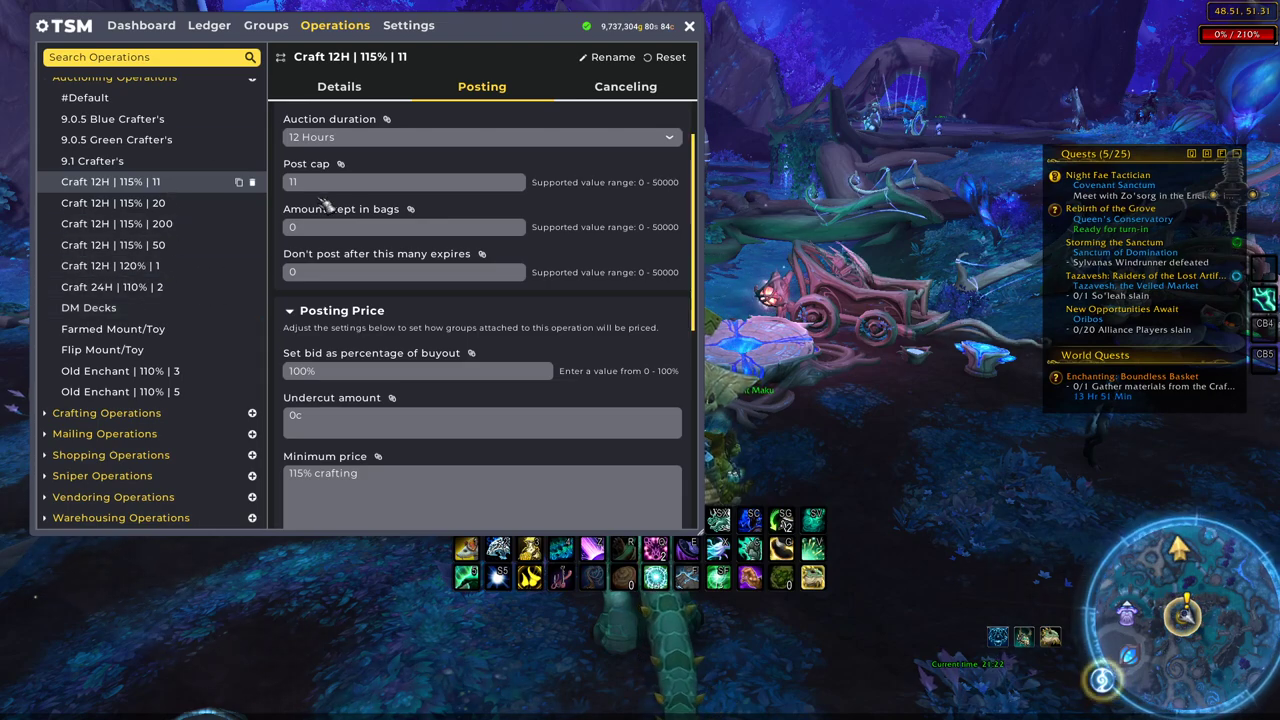
scroll(330, 198, down, 4)
scroll(380, 300, up, 5)
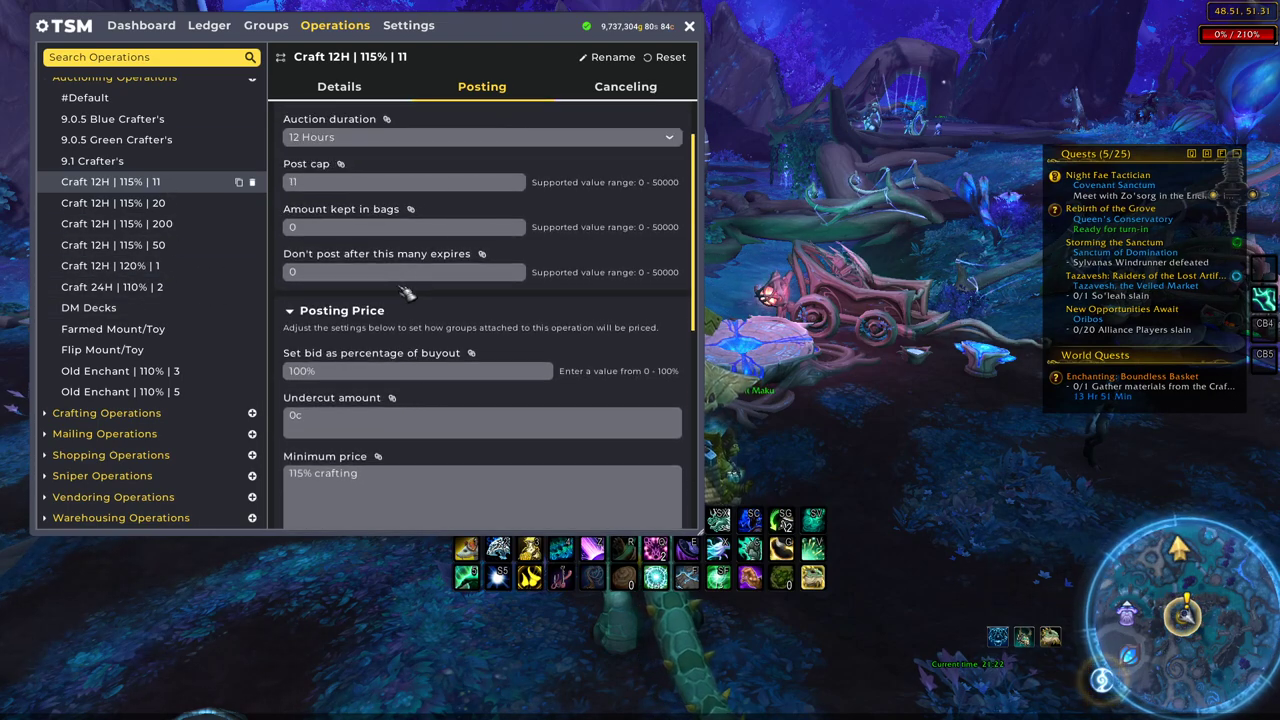
click(605, 57)
key(Escape)
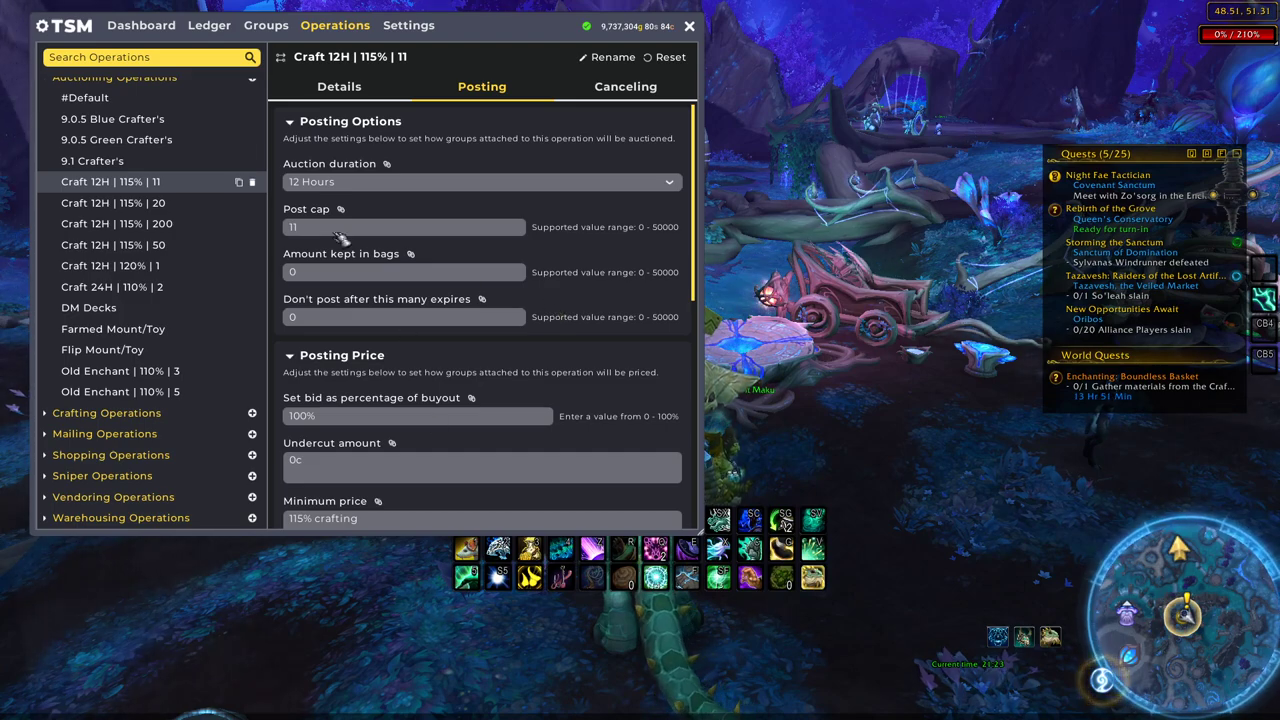
Examine the posting prices of the Craft 12H | 115% | 11 operation and the groups it is applied to
scroll(486, 366, down, 5)
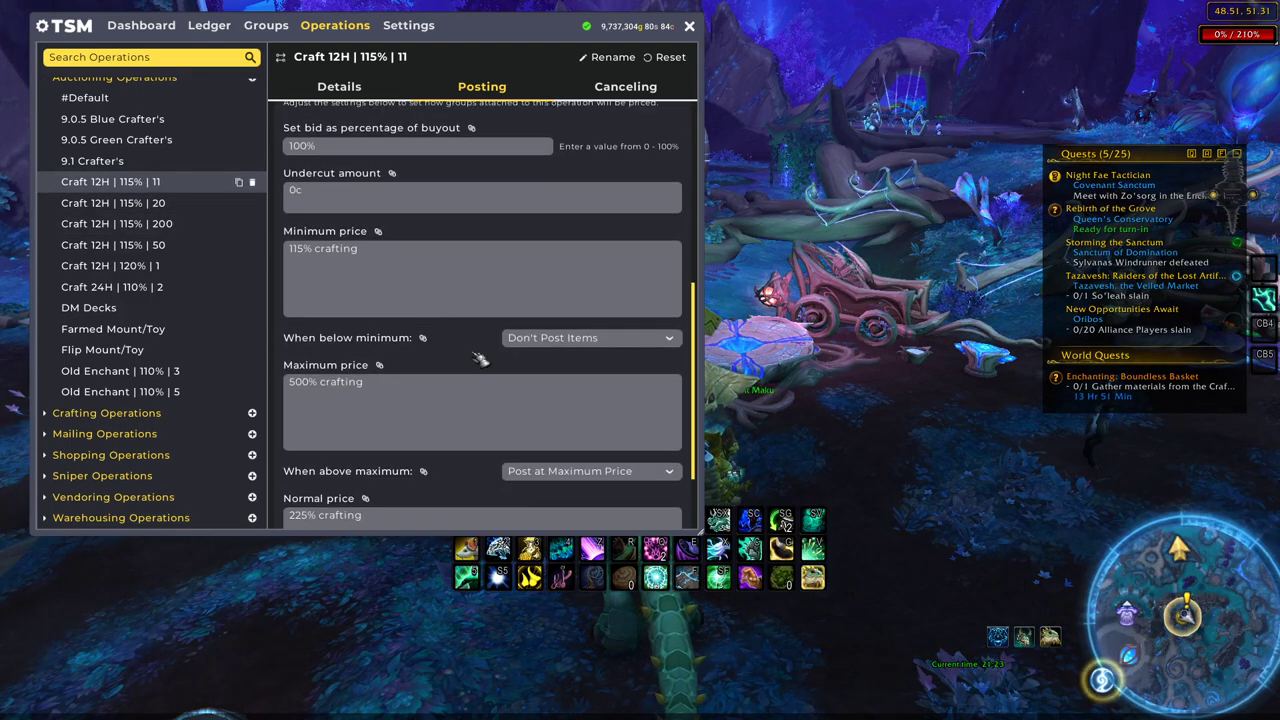
click(339, 86)
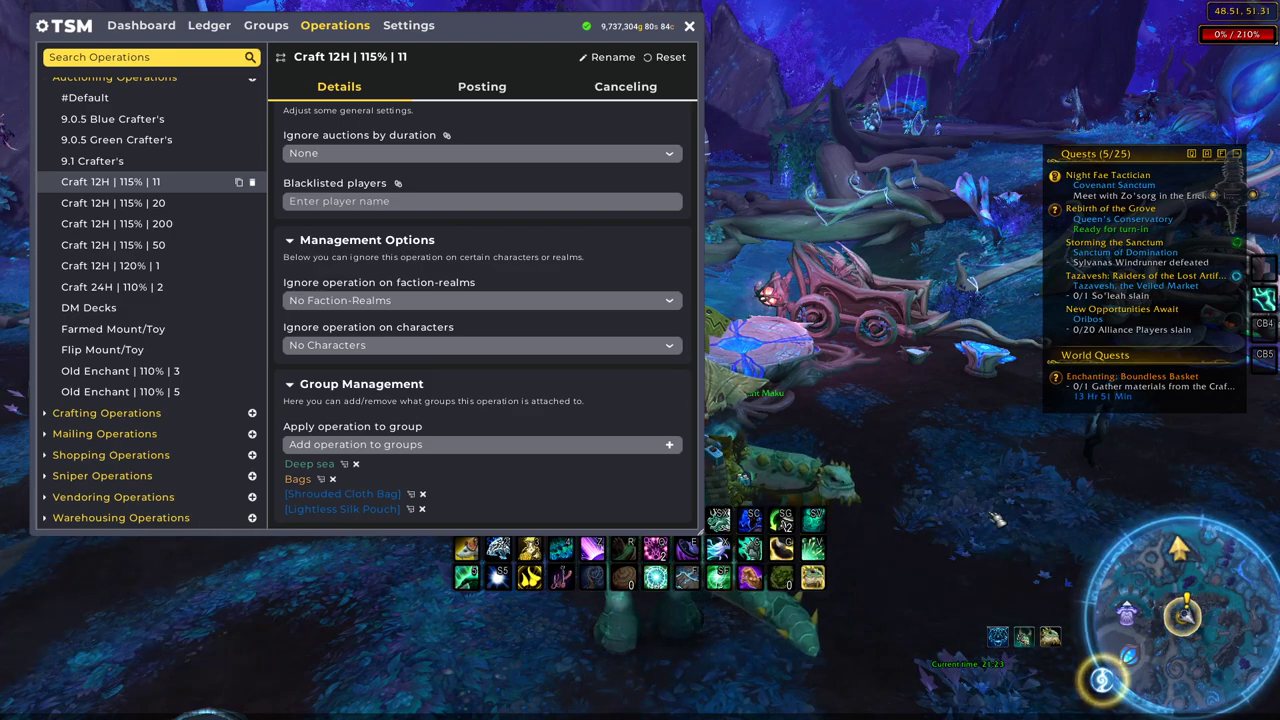
key(b)
key(b)
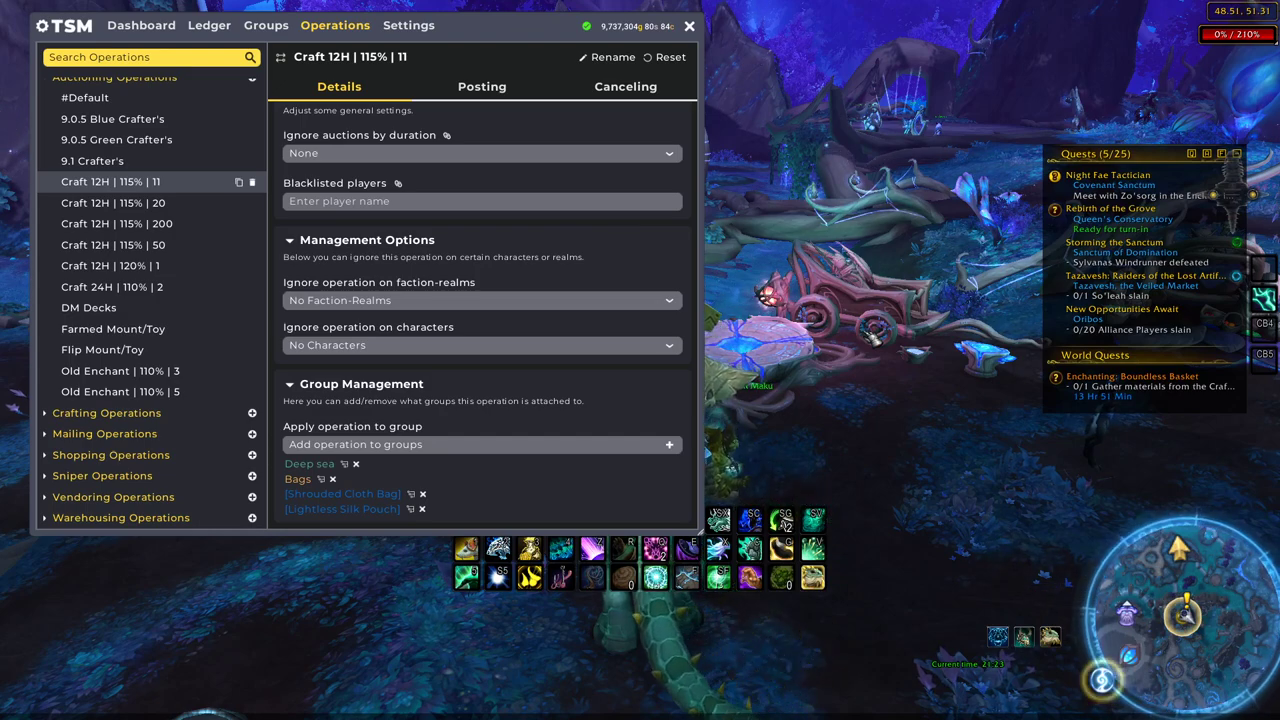
scroll(480, 300, up, 1)
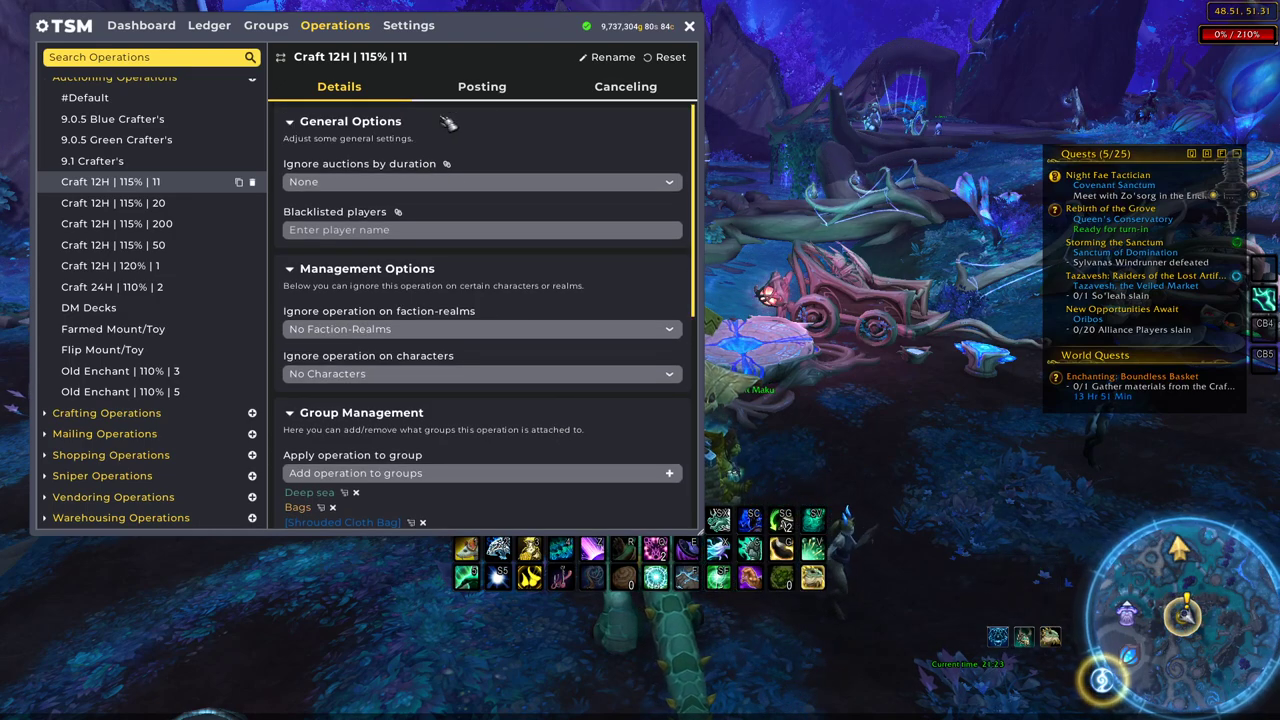
Compare the general details of Craft 12H | 115% | 11 with its posting options and its minimum, maximum and normal prices
click(486, 86)
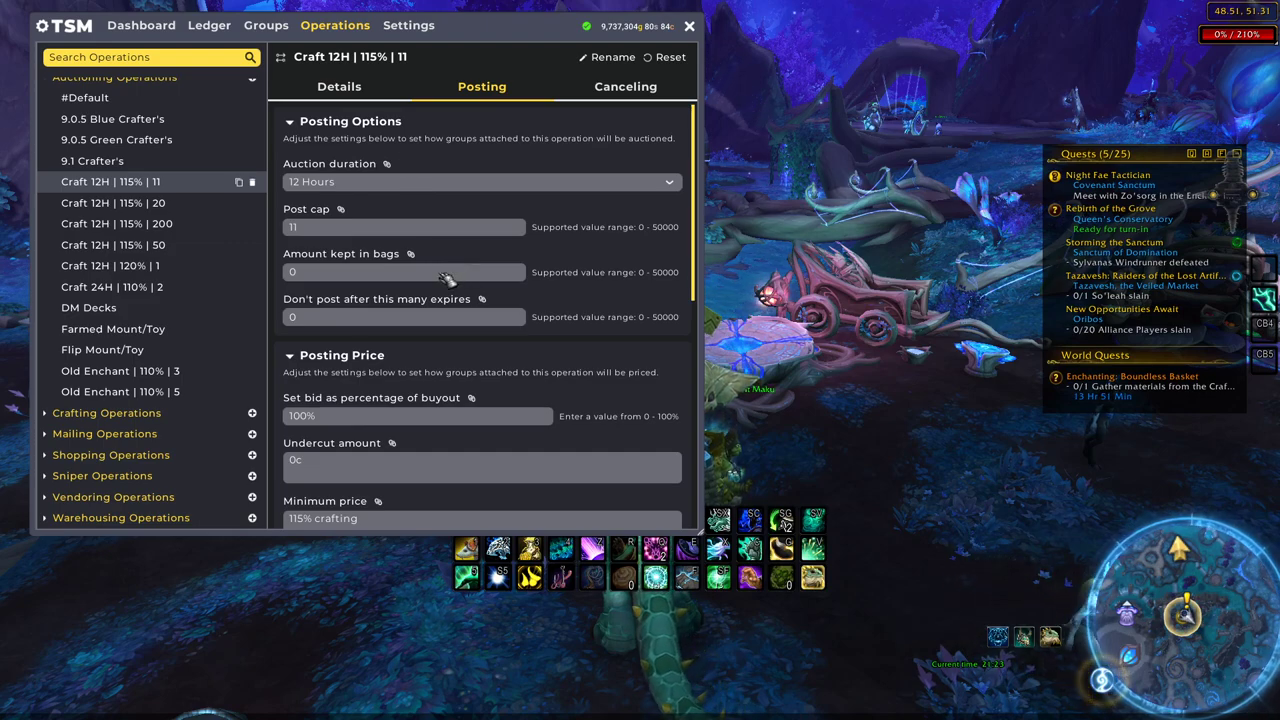
click(339, 86)
scroll(400, 453, down, 5)
scroll(358, 468, up, 5)
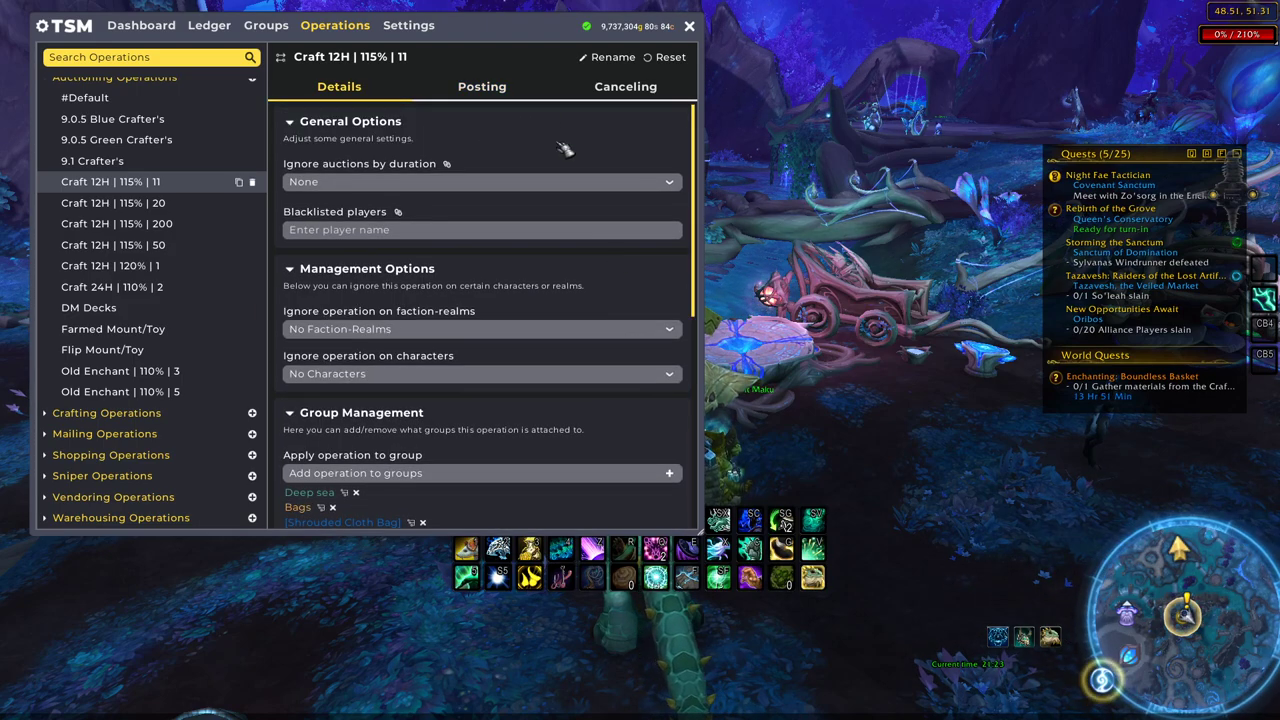
click(482, 86)
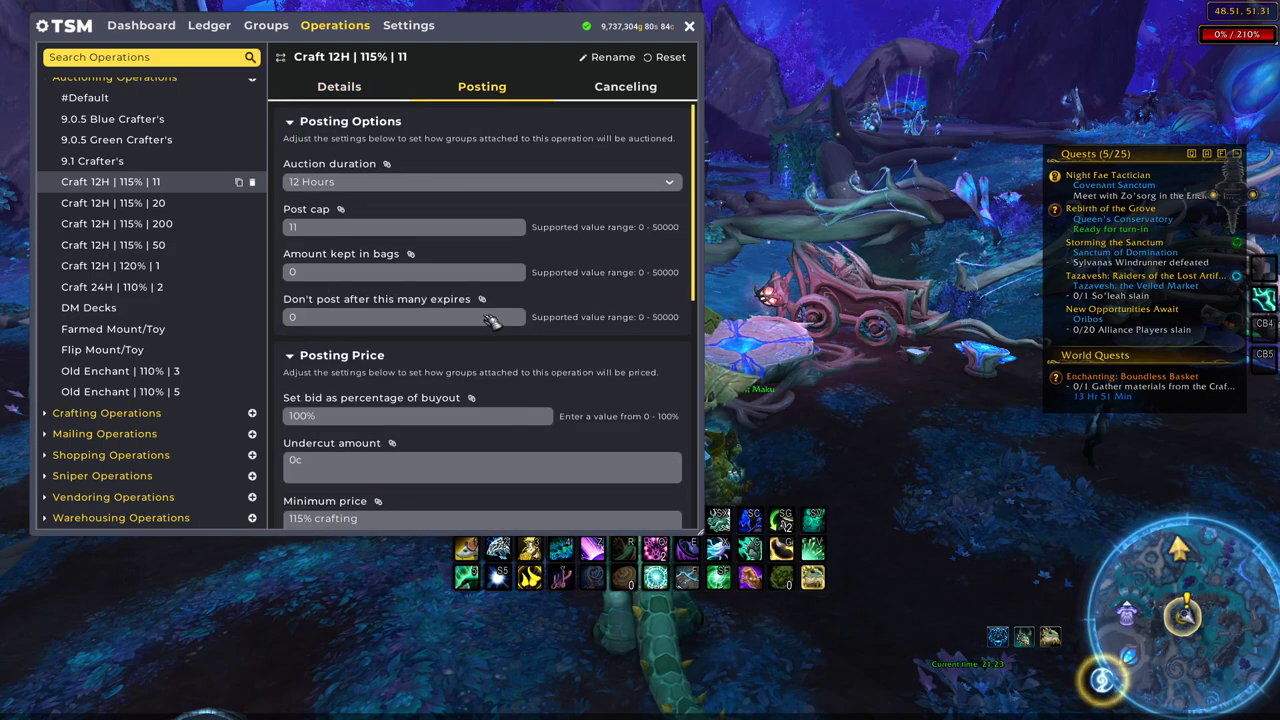
scroll(490, 320, down, 5)
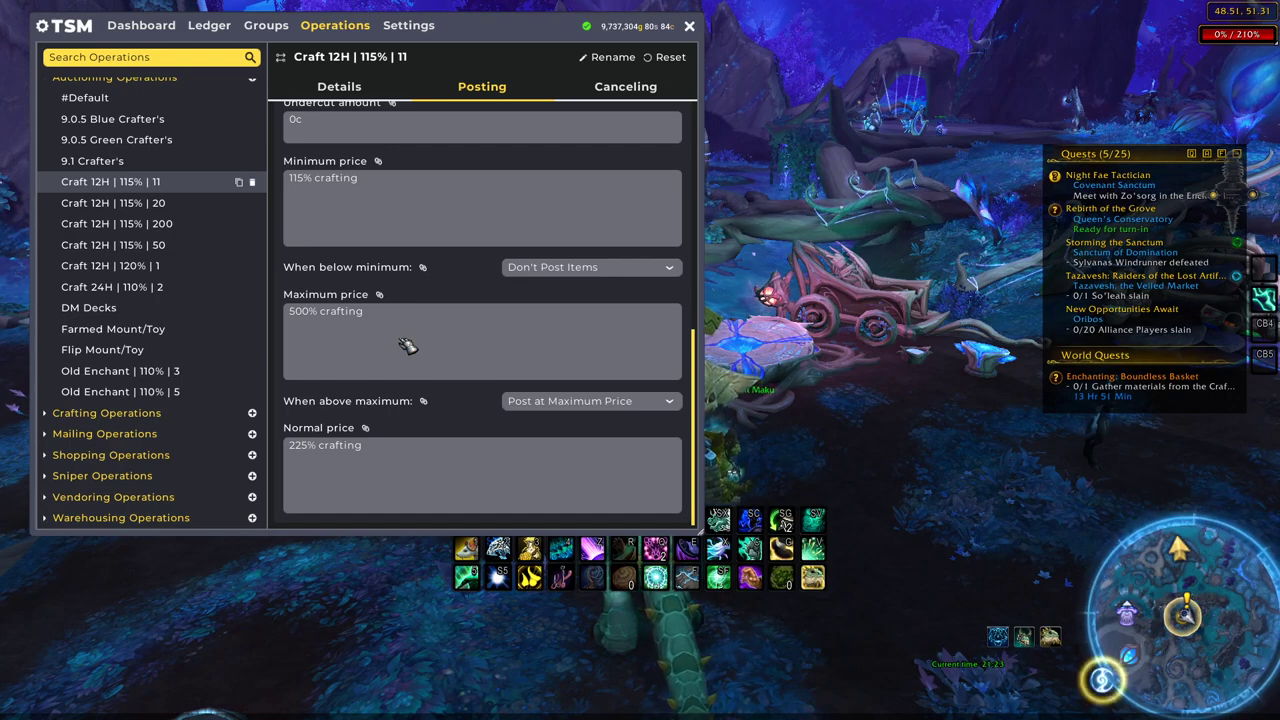
Review the posting options of the Craft 12H | 115% | 20 operation and the groups it is applied to
click(150, 203)
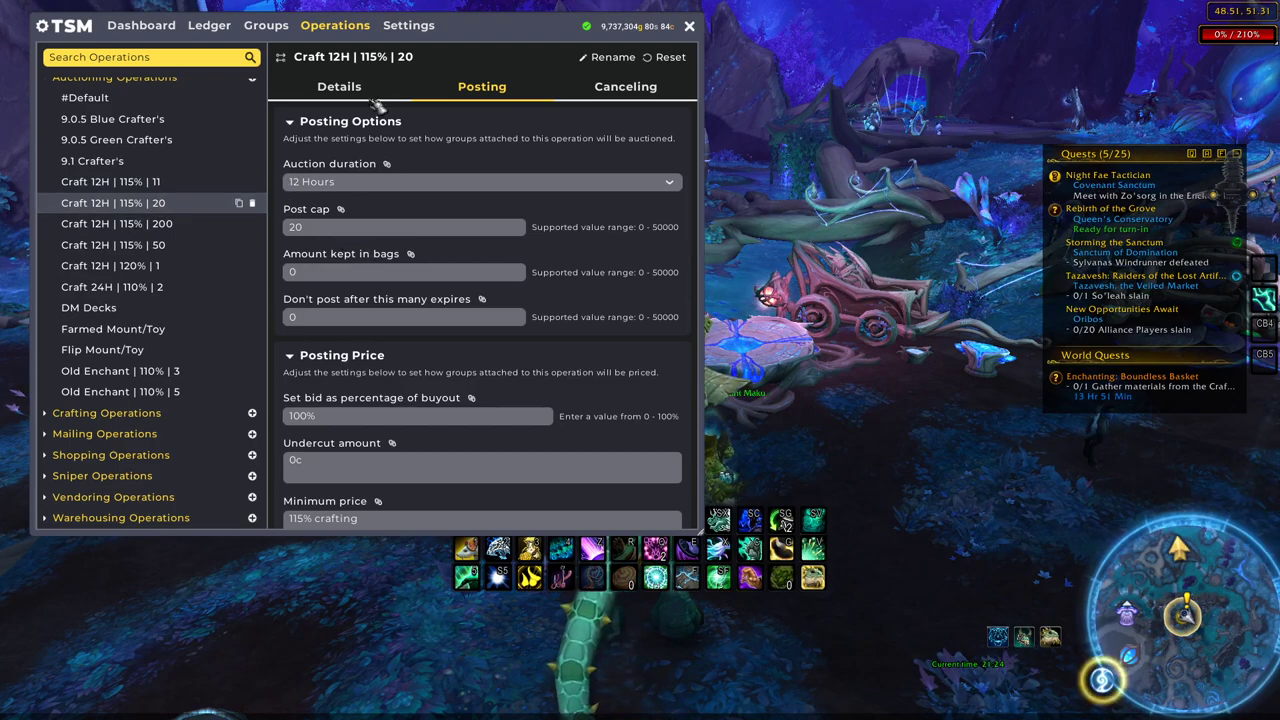
click(339, 86)
scroll(434, 450, down, 3)
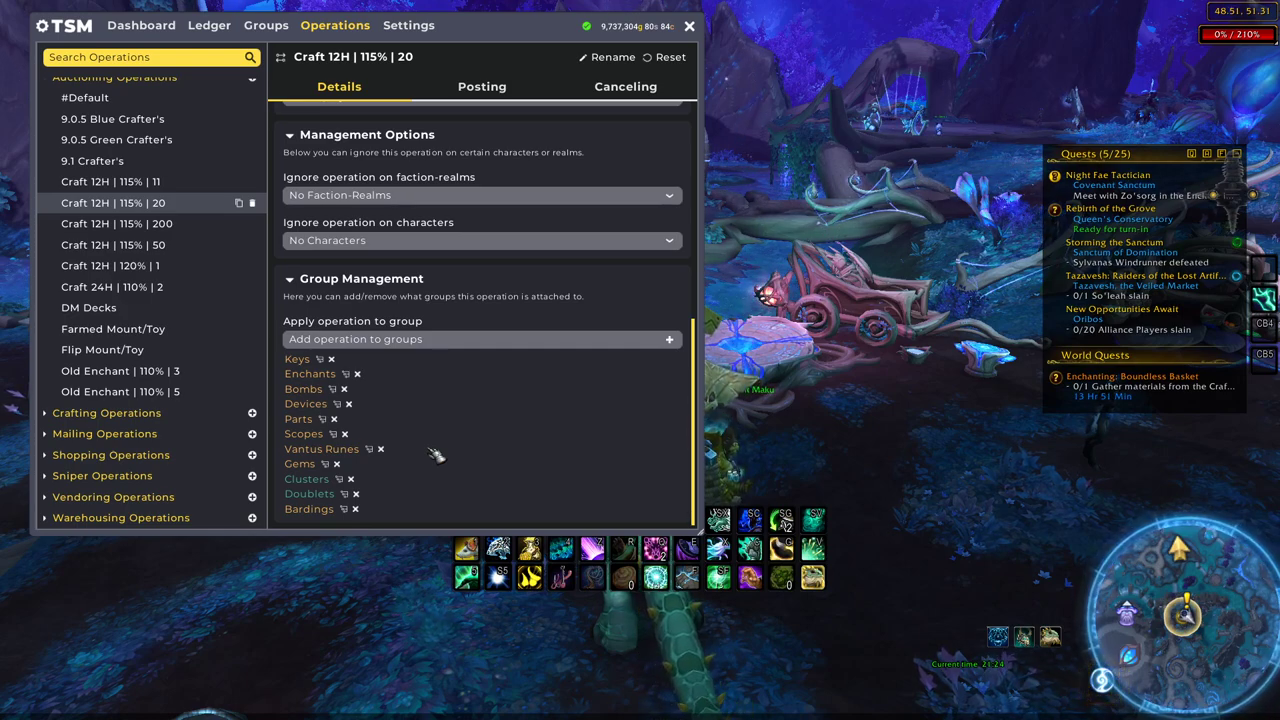
scroll(450, 330, up, 3)
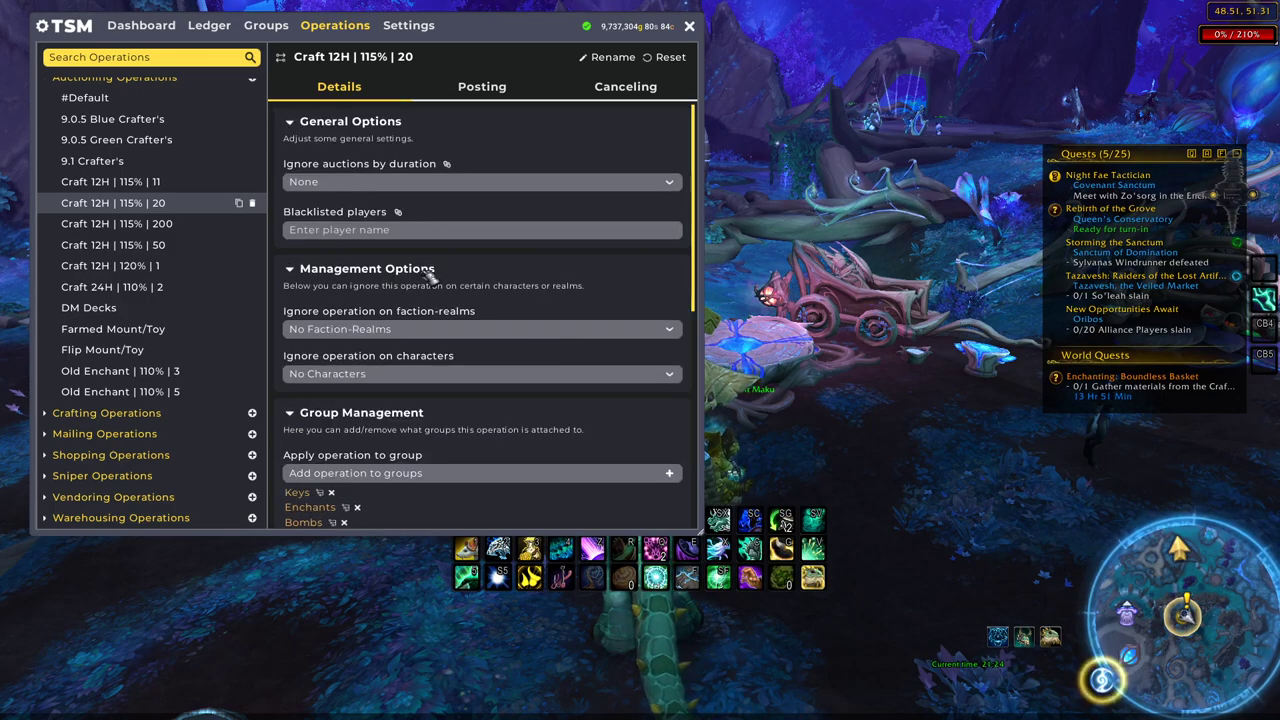
scroll(455, 270, down, 3)
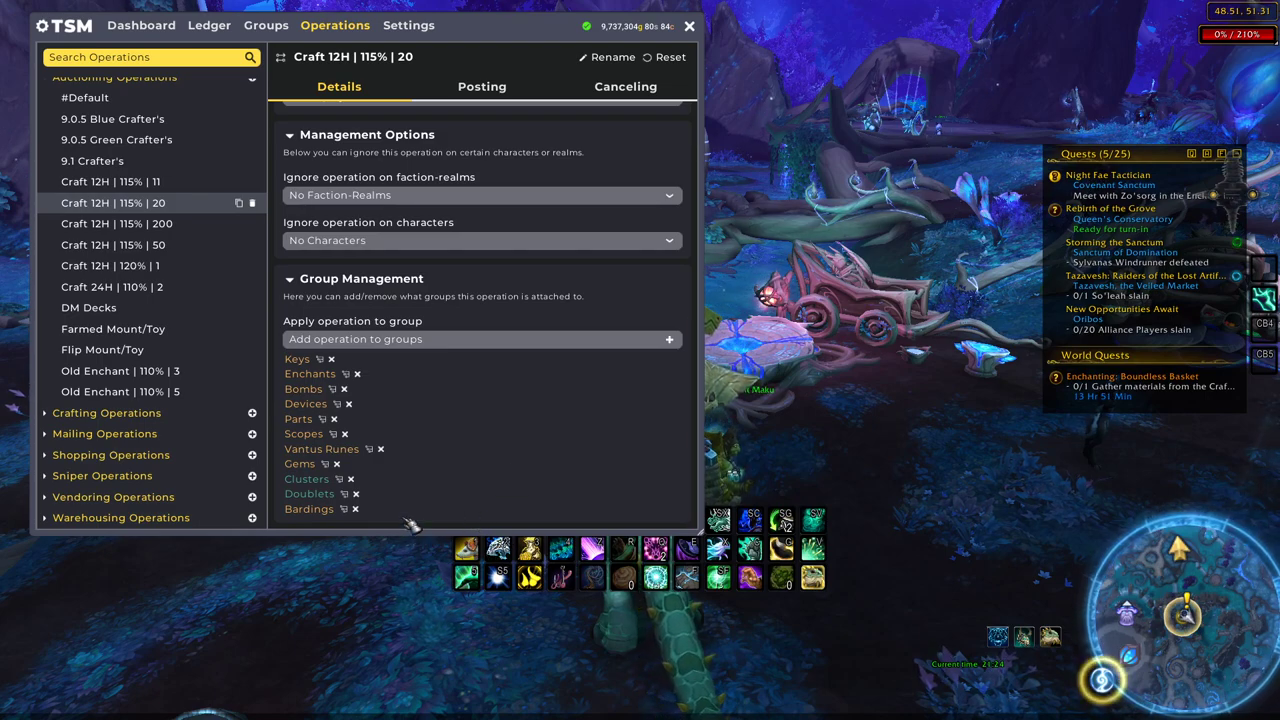
Examine which groups the Craft 12H | 115% | 200 and Craft 12H | 115% | 50 operations are applied to
click(150, 224)
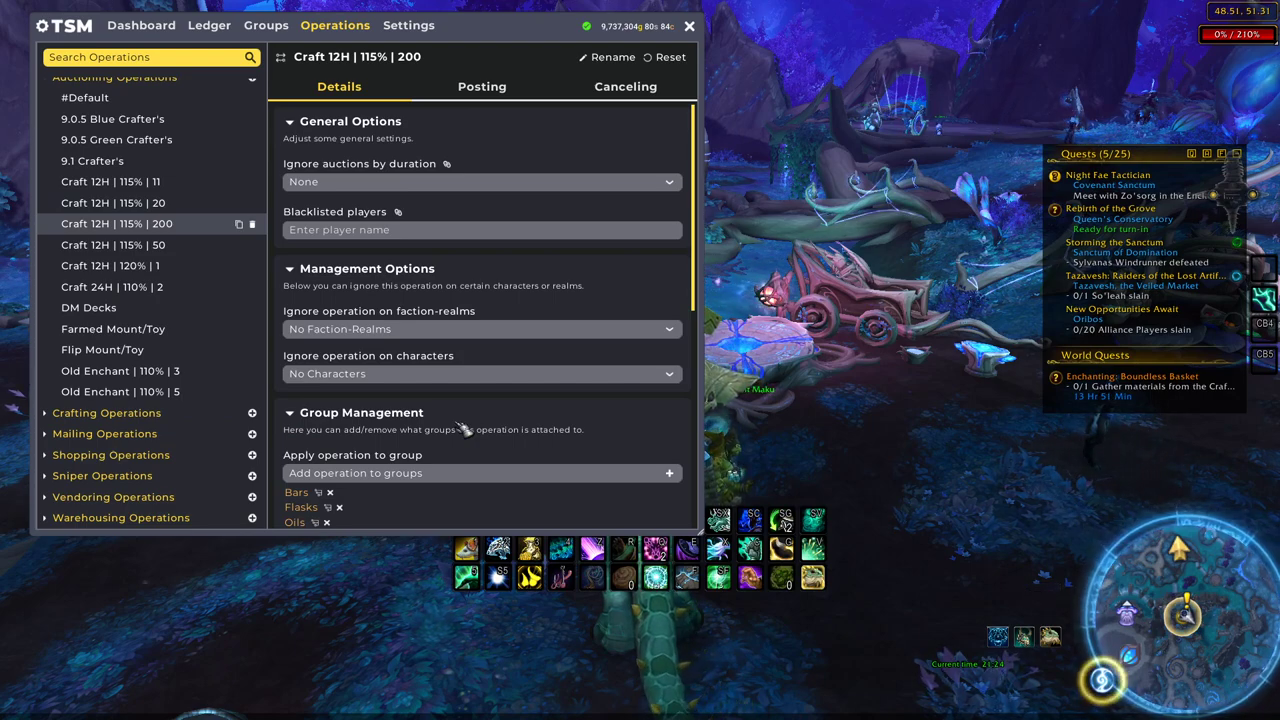
scroll(445, 397, down, 3)
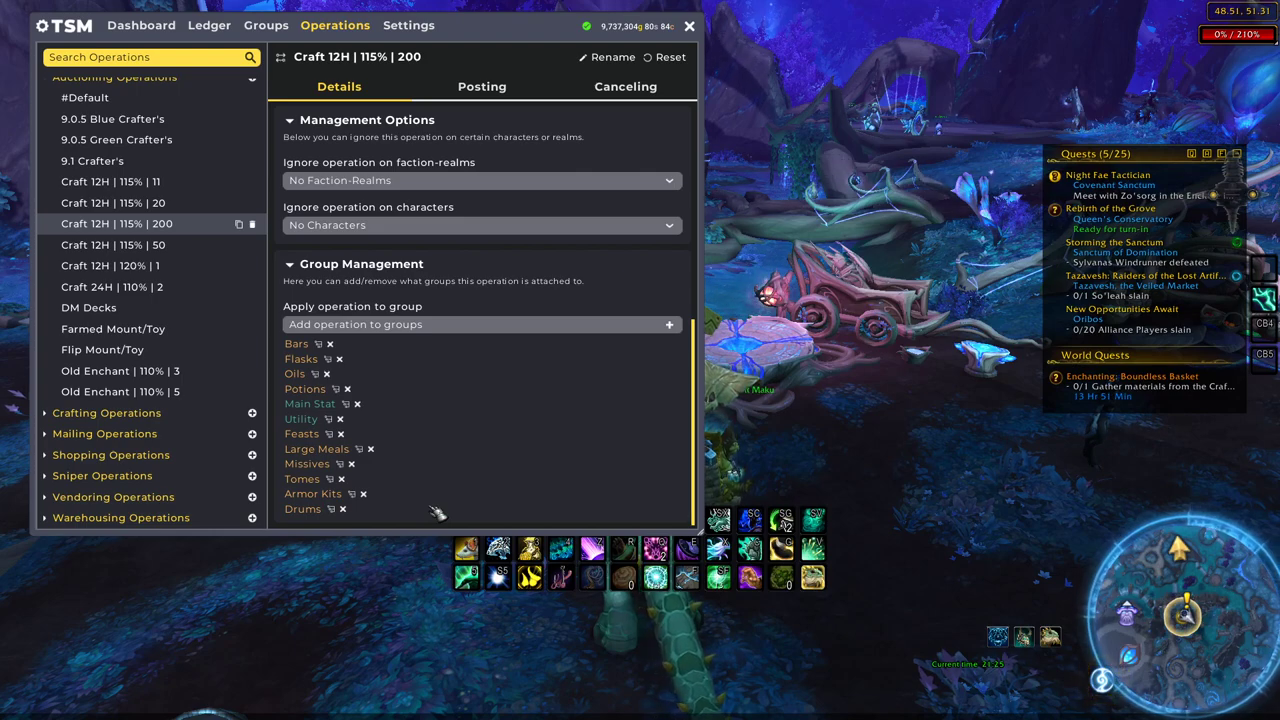
click(140, 245)
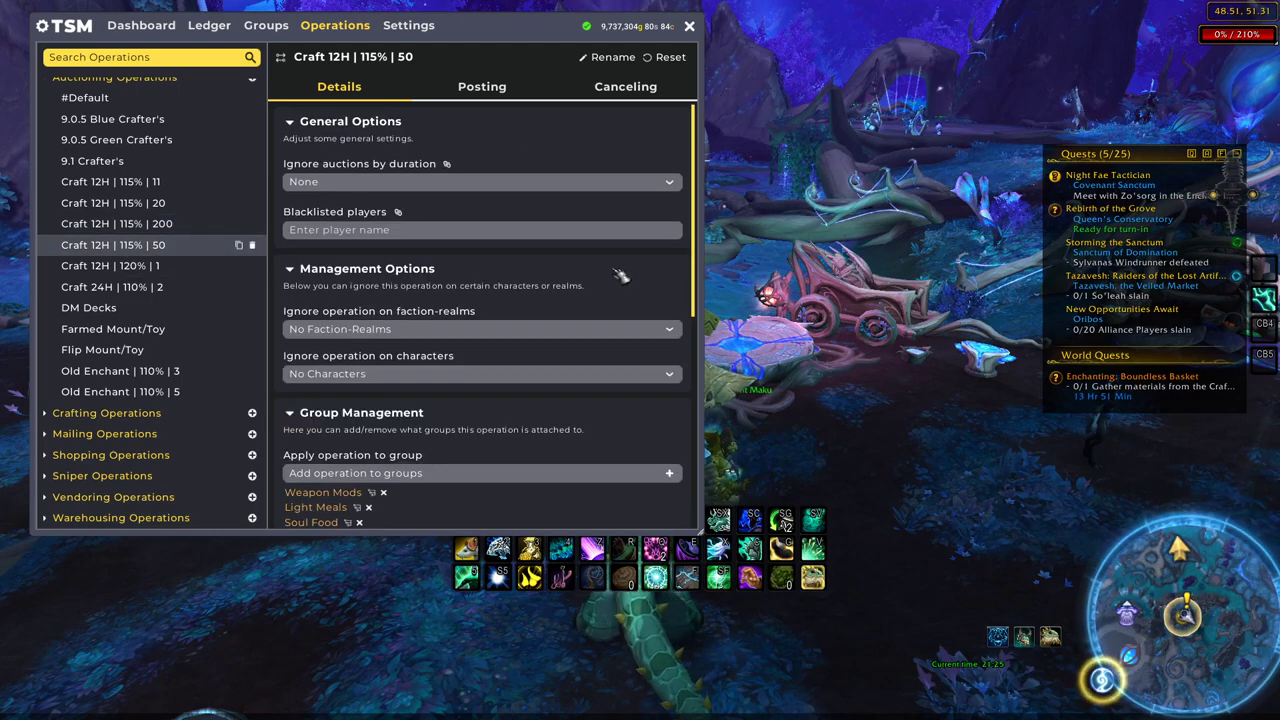
scroll(611, 288, down, 1)
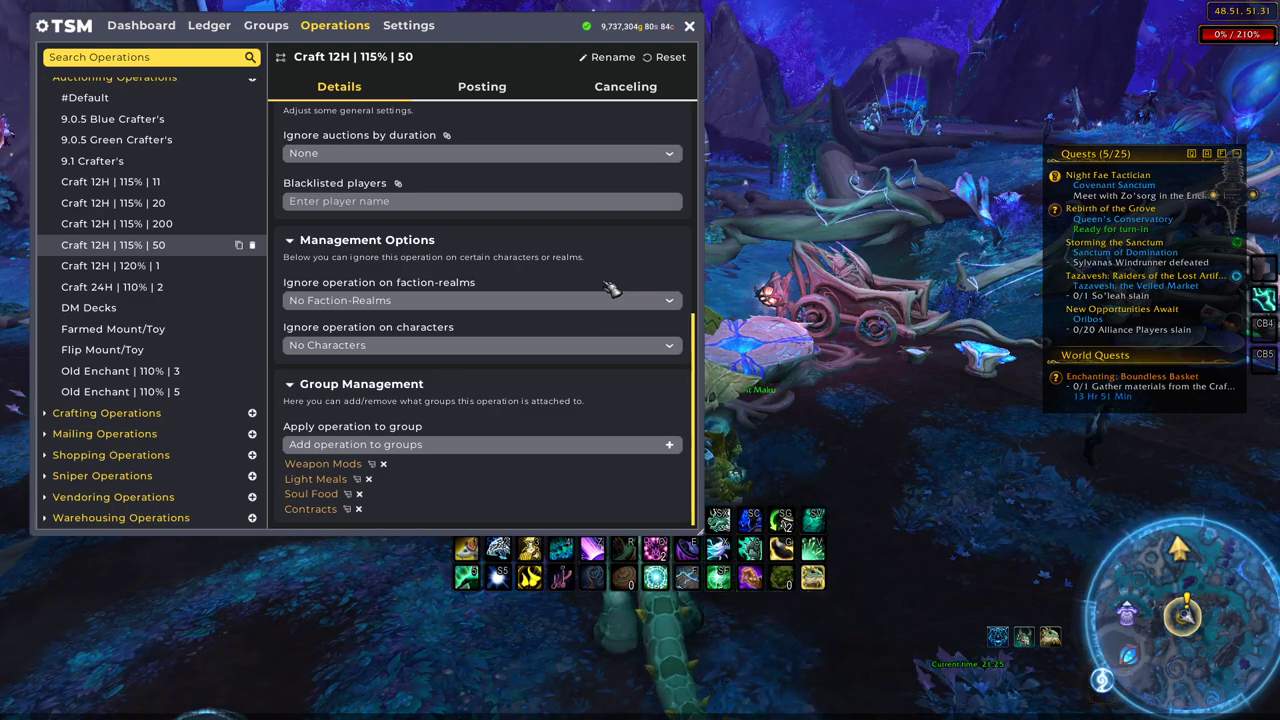
Review the auction duration, post cap, minimum price and applied groups of the Craft 12H | 120% | 1 operation
click(140, 265)
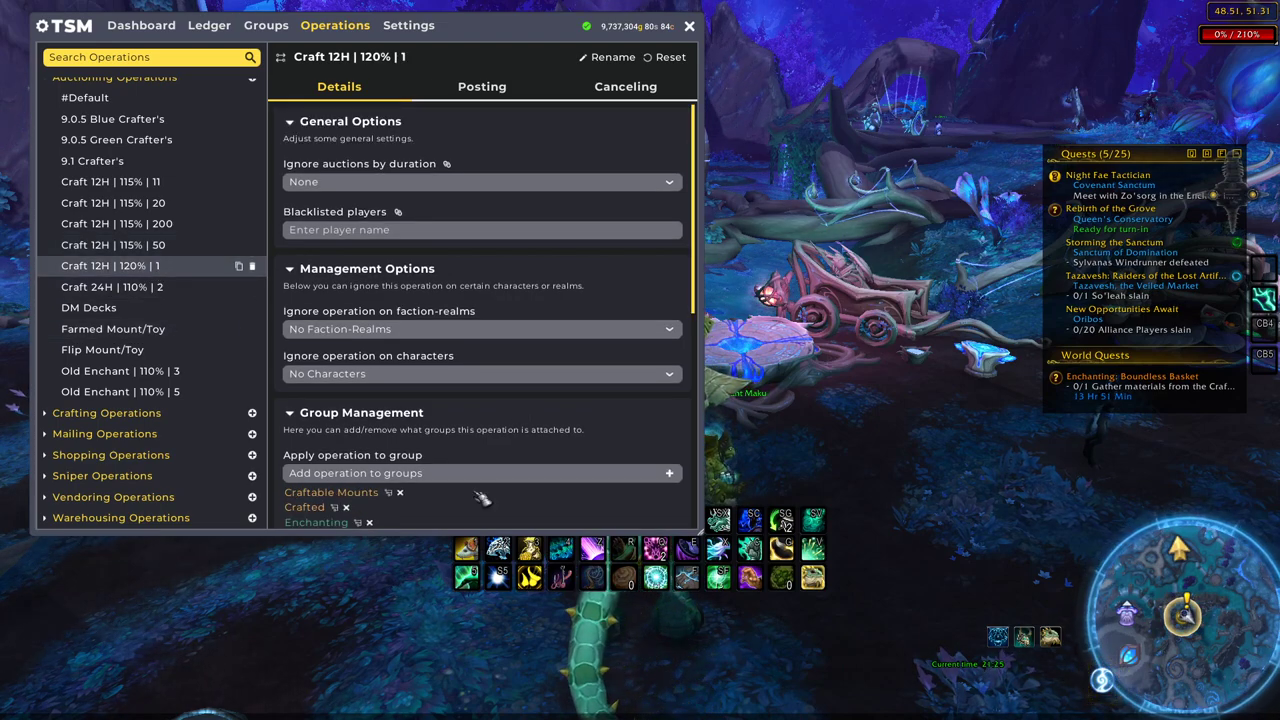
click(482, 86)
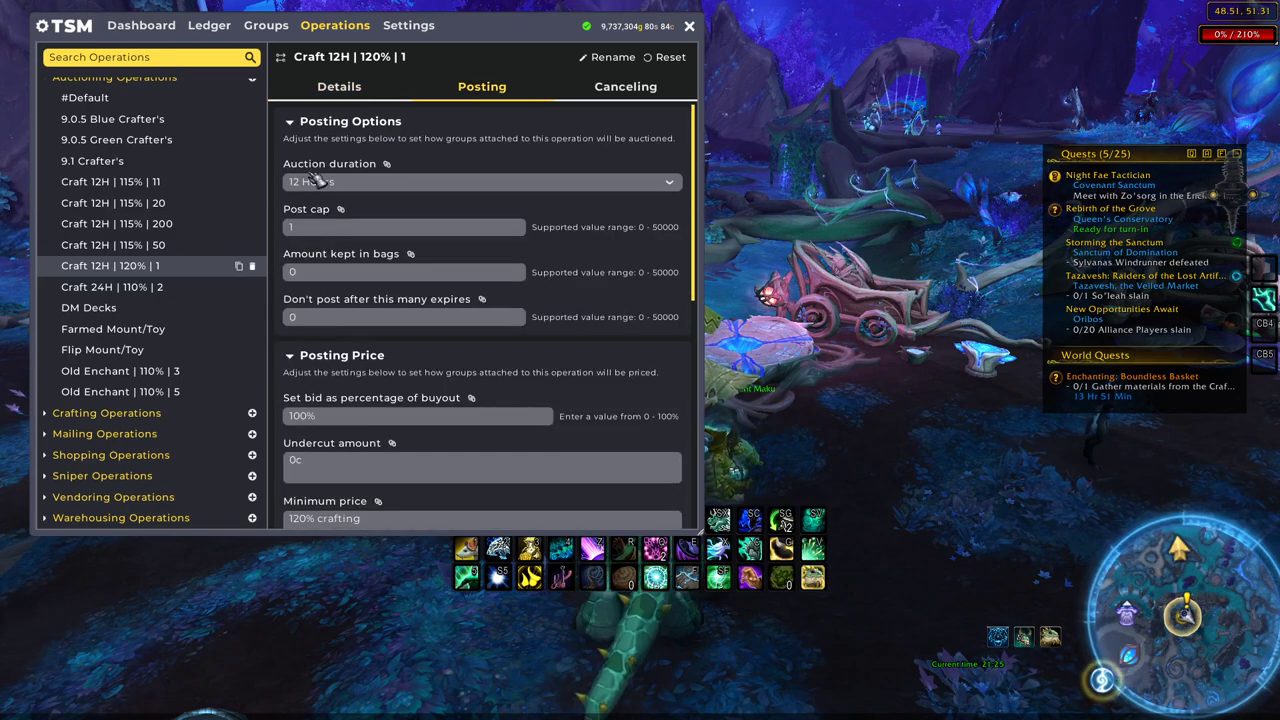
scroll(390, 370, down, 3)
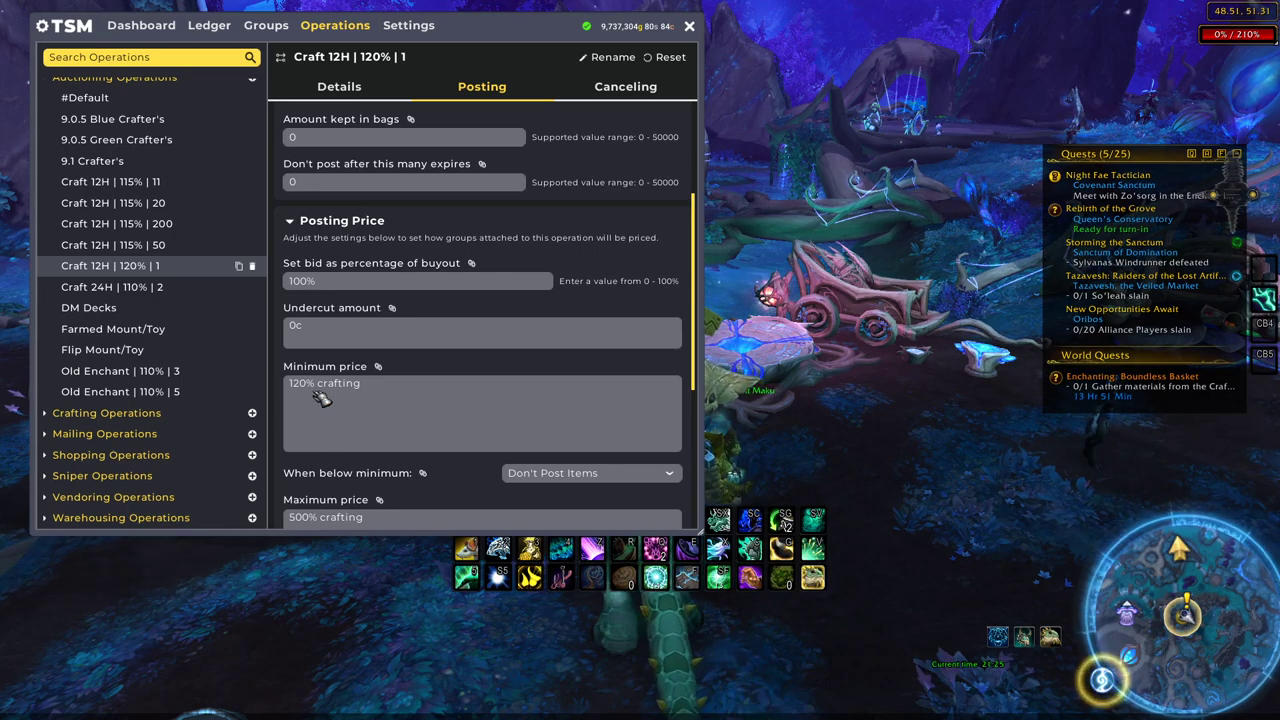
click(339, 86)
scroll(380, 420, down, 2)
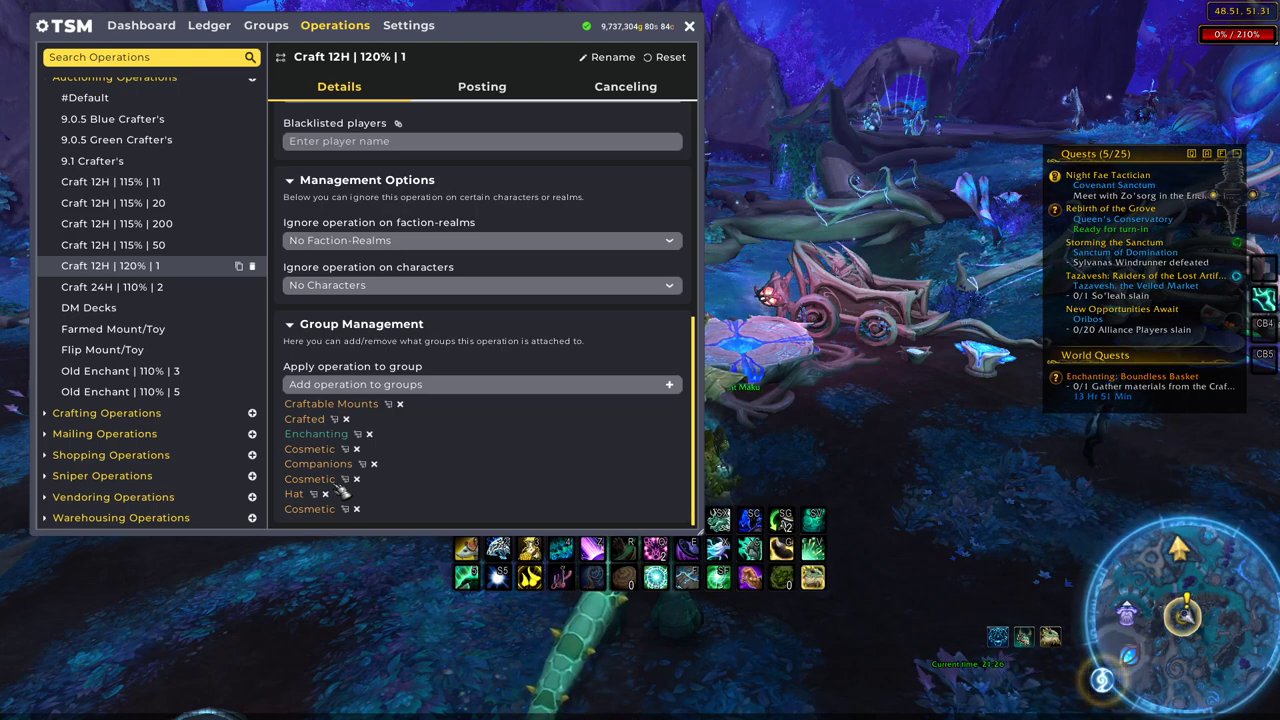
Review the posting options, price settings and group details of the Craft 24H | 110% | 2 operation
click(90, 287)
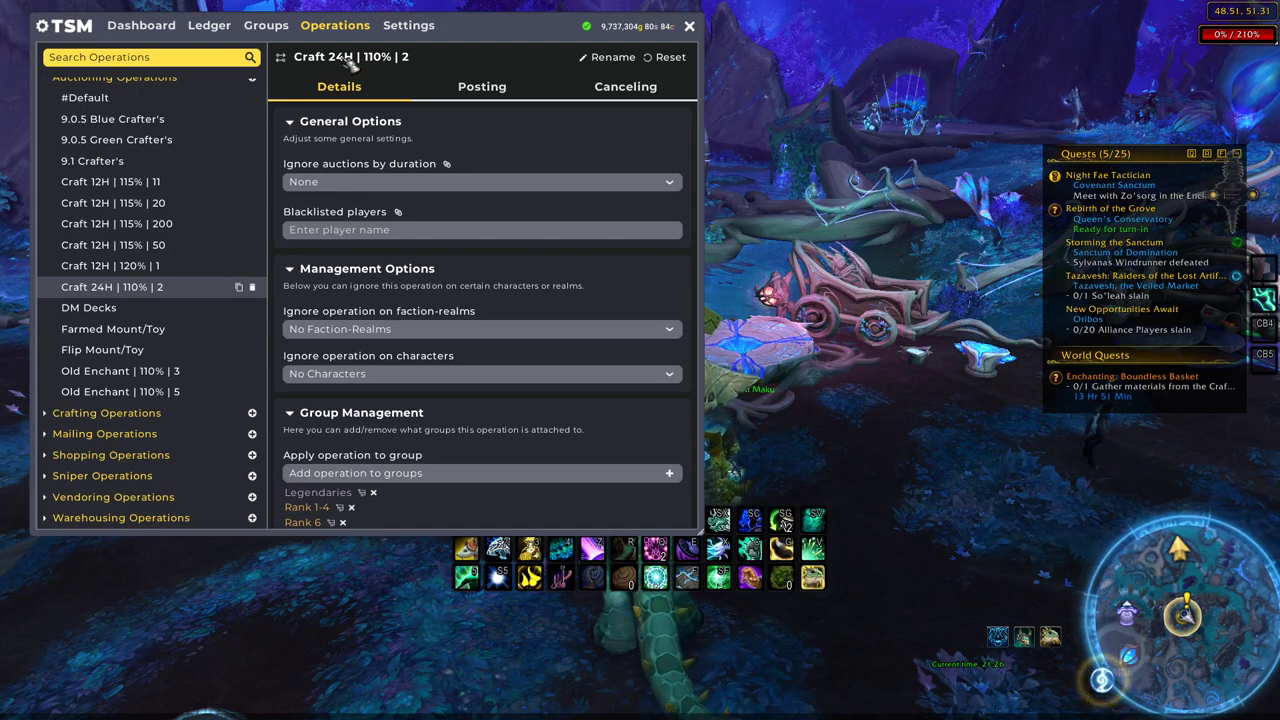
click(482, 86)
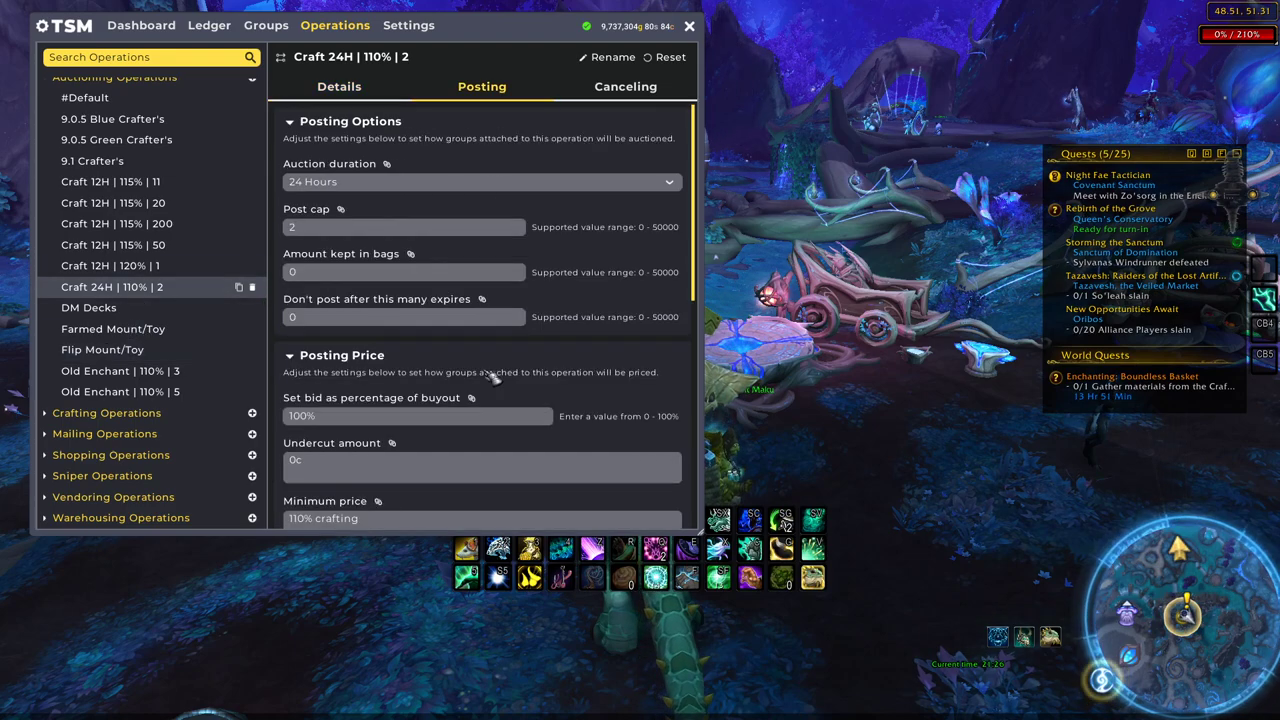
scroll(397, 455, down, 2)
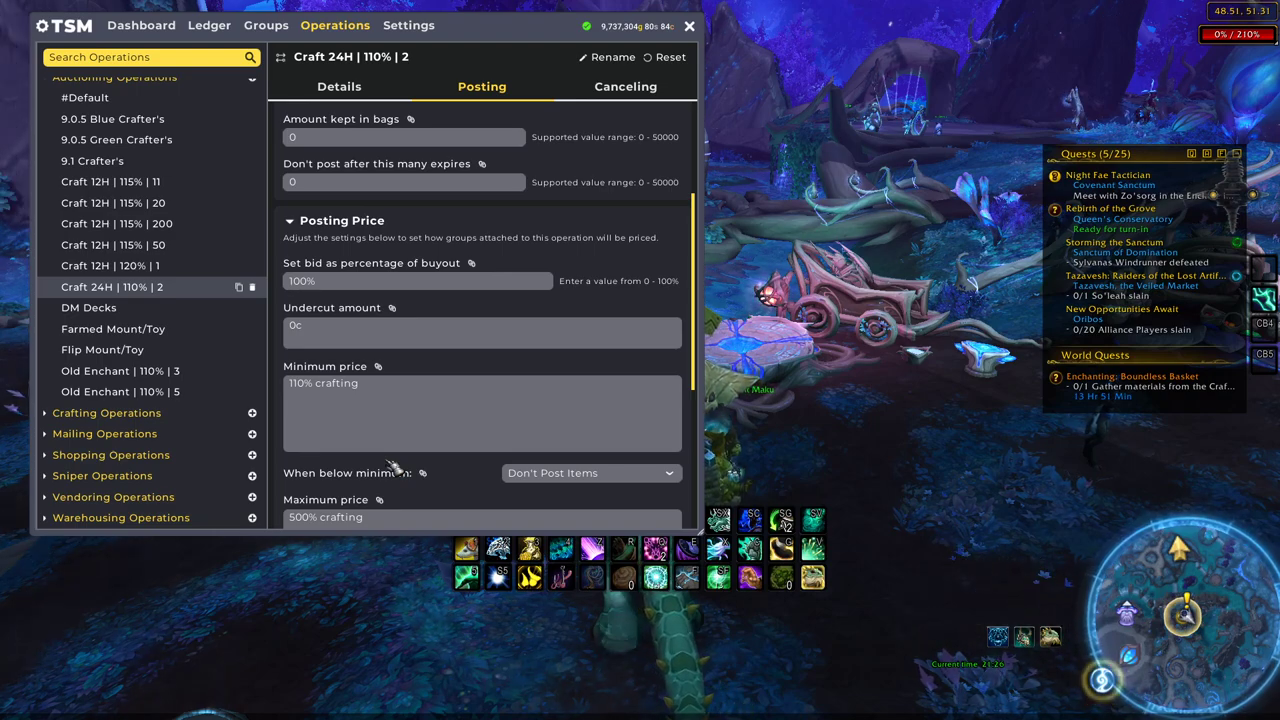
scroll(310, 165, up, 1)
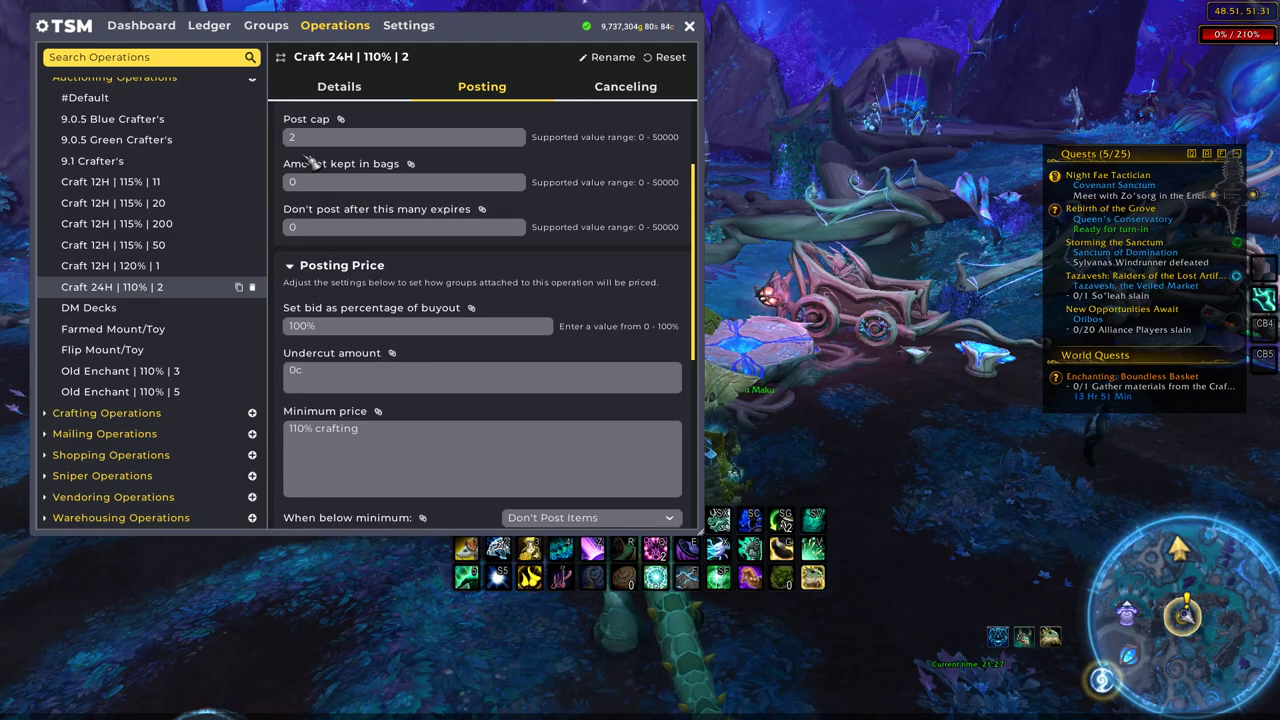
scroll(310, 165, up, 2)
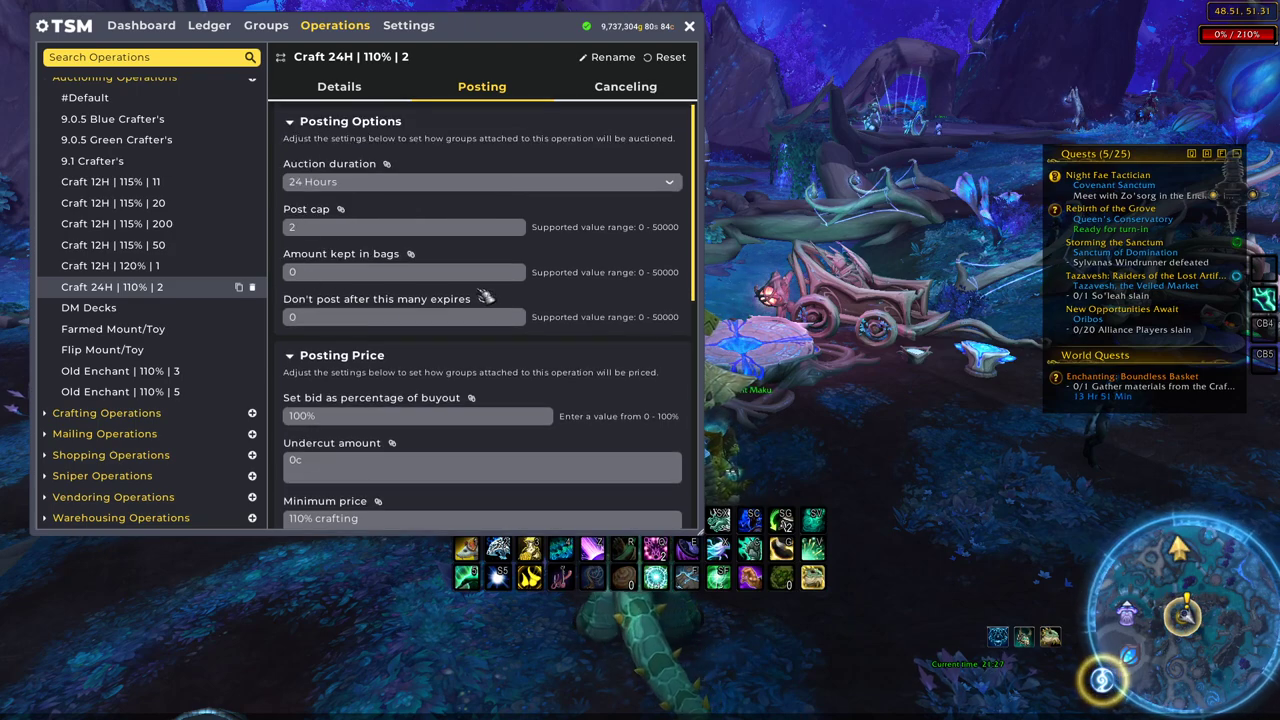
scroll(487, 334, down, 5)
click(339, 86)
Examine the group attached to the DM Decks operation and its posting options and minimum, maximum and normal prices
click(88, 307)
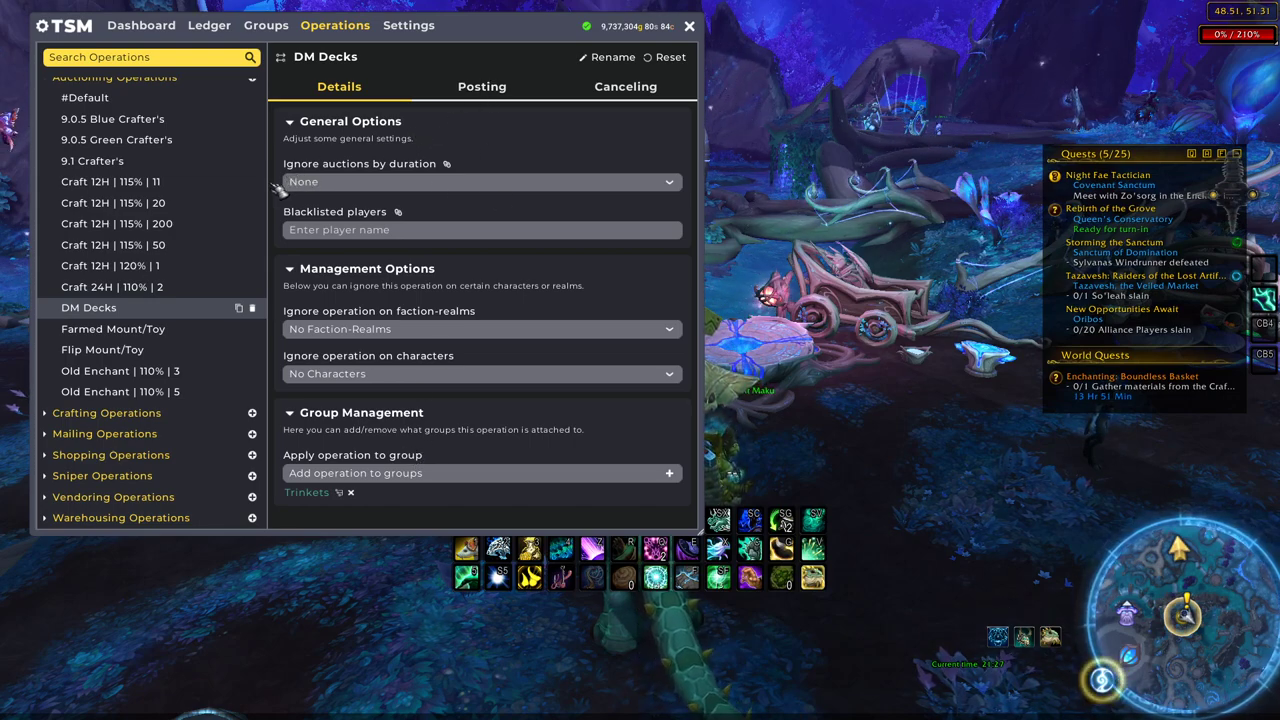
click(490, 86)
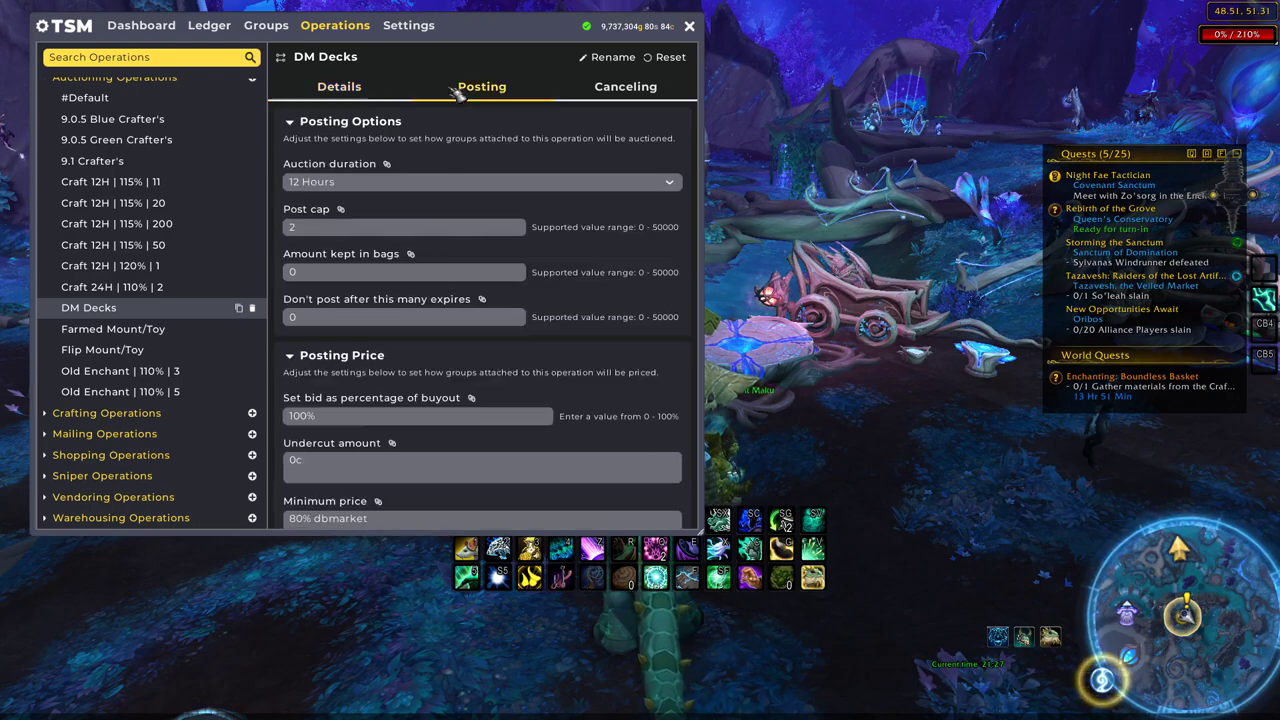
scroll(414, 323, down, 5)
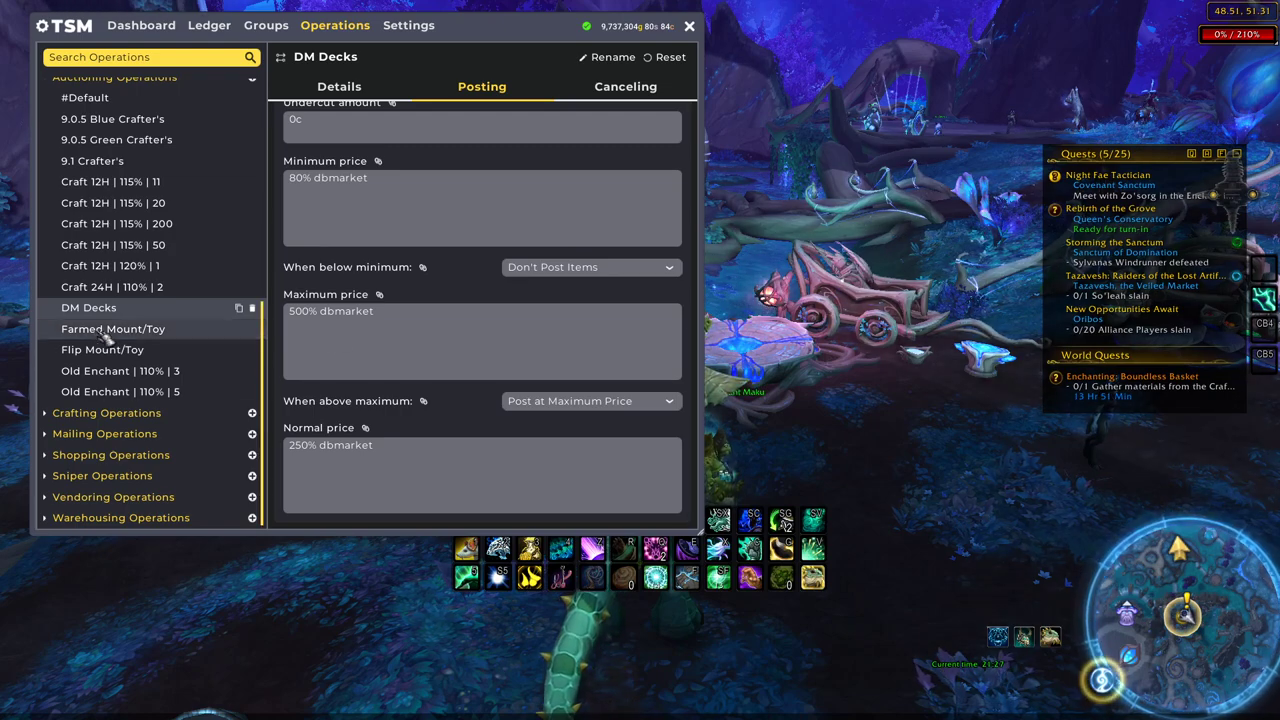
Review the Farmed Mount/Toy operation's applied groups, posting options and minimum, maximum and normal prices
click(172, 329)
click(124, 349)
click(143, 331)
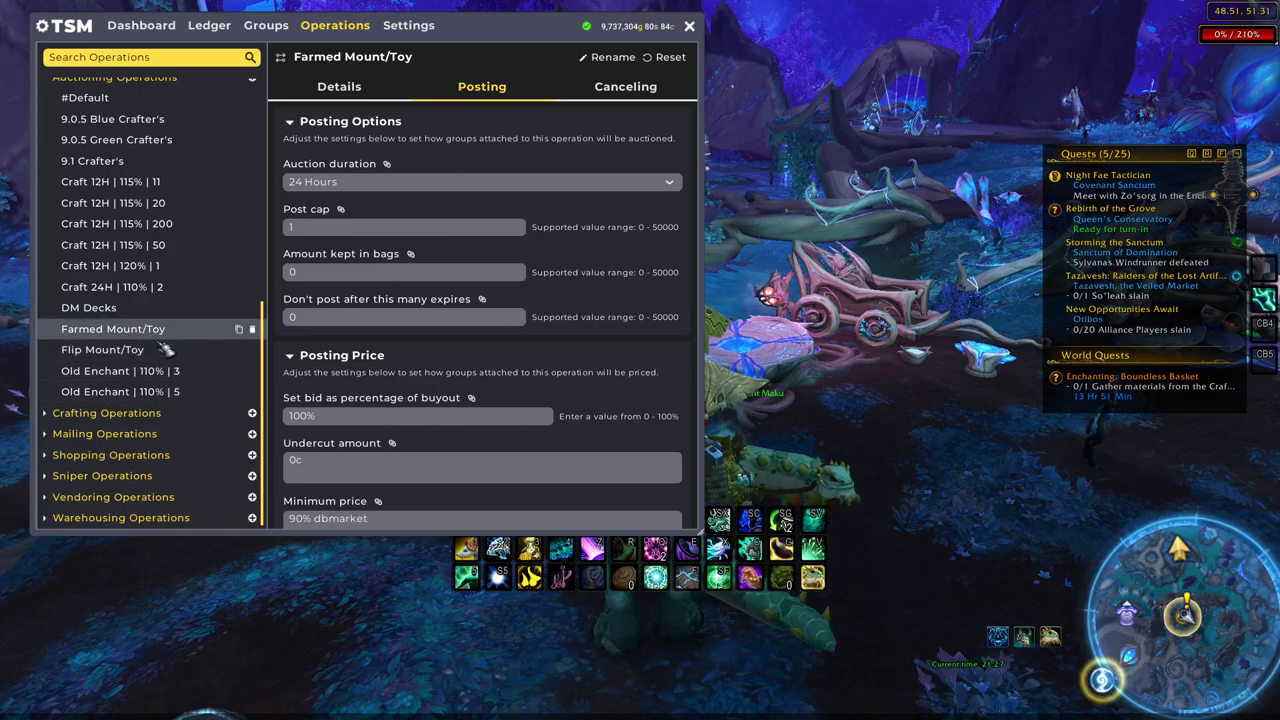
click(345, 89)
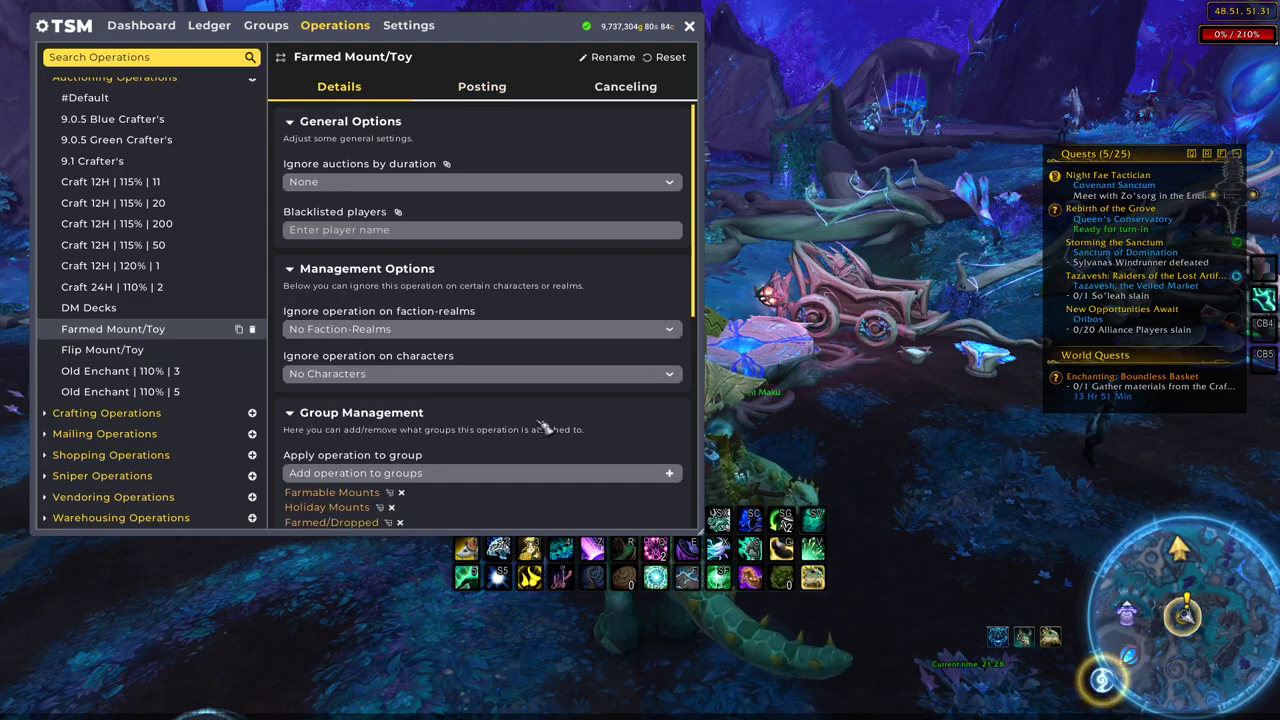
scroll(420, 200, down, 1)
click(482, 86)
scroll(388, 376, down, 3)
scroll(388, 376, down, 1)
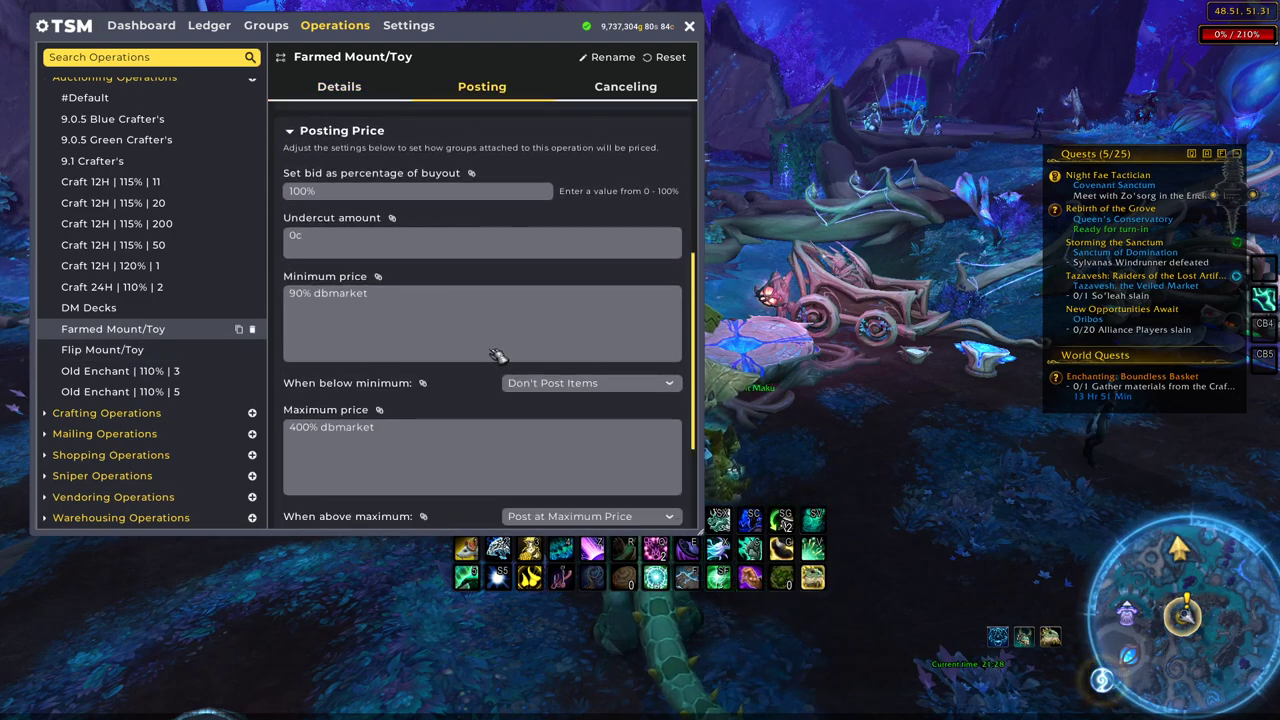
scroll(425, 292, down, 3)
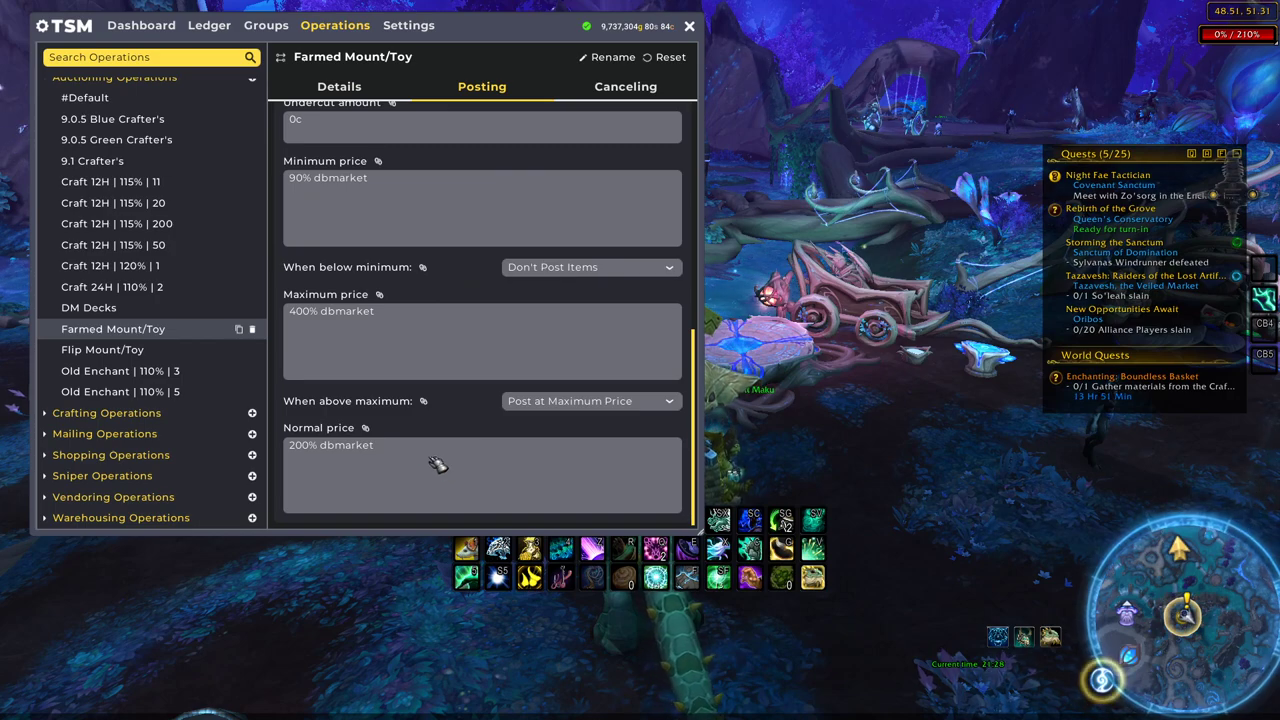
Examine the Flip Mount/Toy operation's posting options and its minimum, maximum and normal price formulas
click(100, 350)
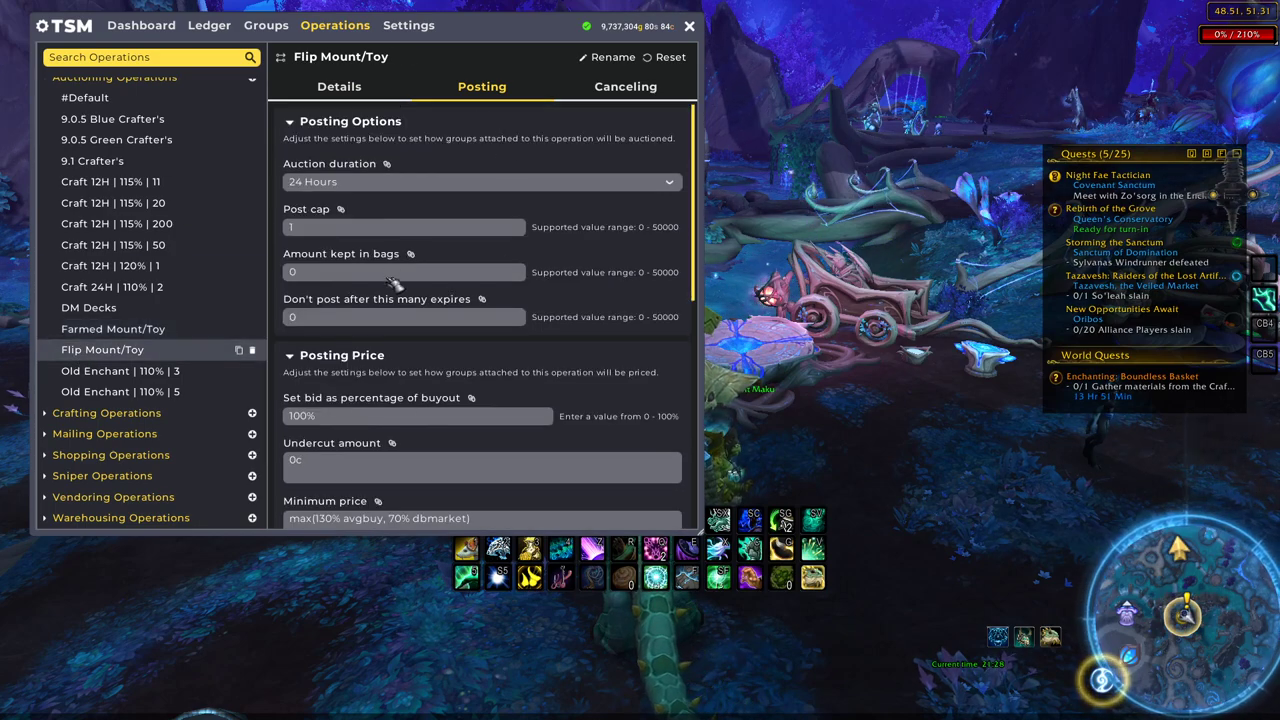
scroll(395, 285, down, 4)
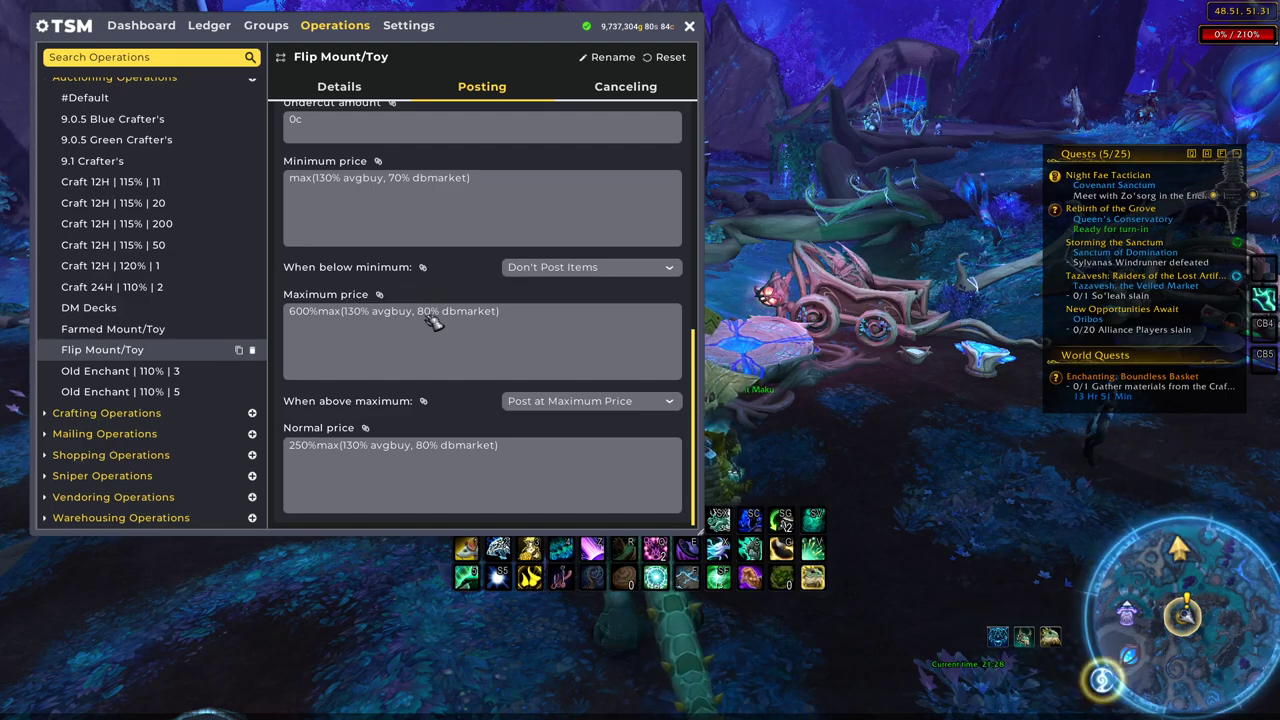
scroll(434, 318, up, 5)
scroll(455, 283, down, 5)
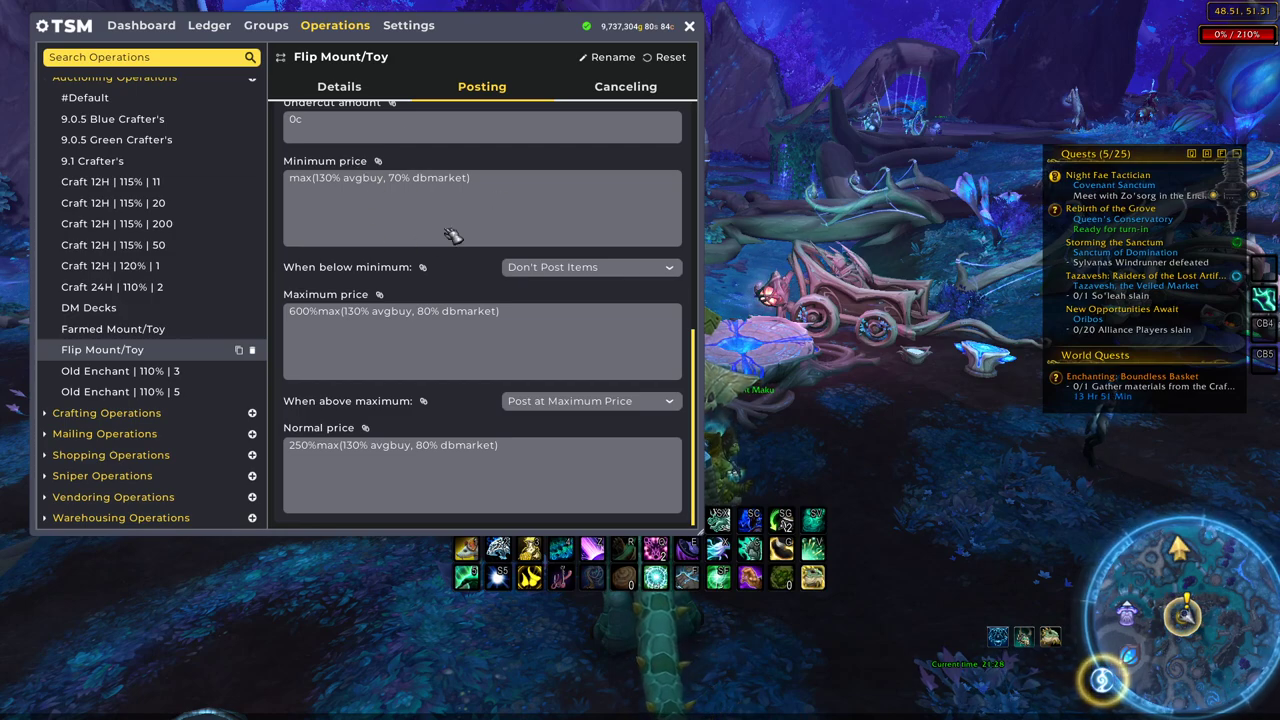
Review the posting options and price settings of the Old Enchant | 110% | 3 and Old Enchant | 110% | 5 operations
click(113, 374)
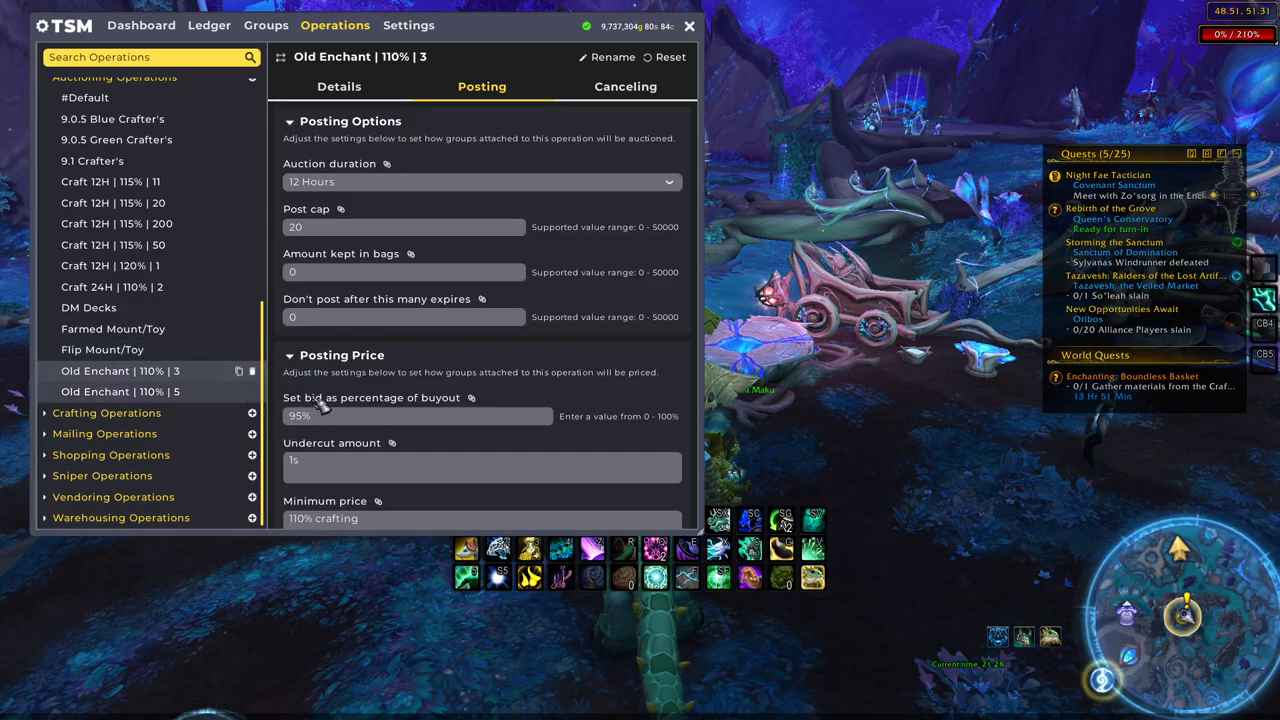
scroll(519, 418, down, 4)
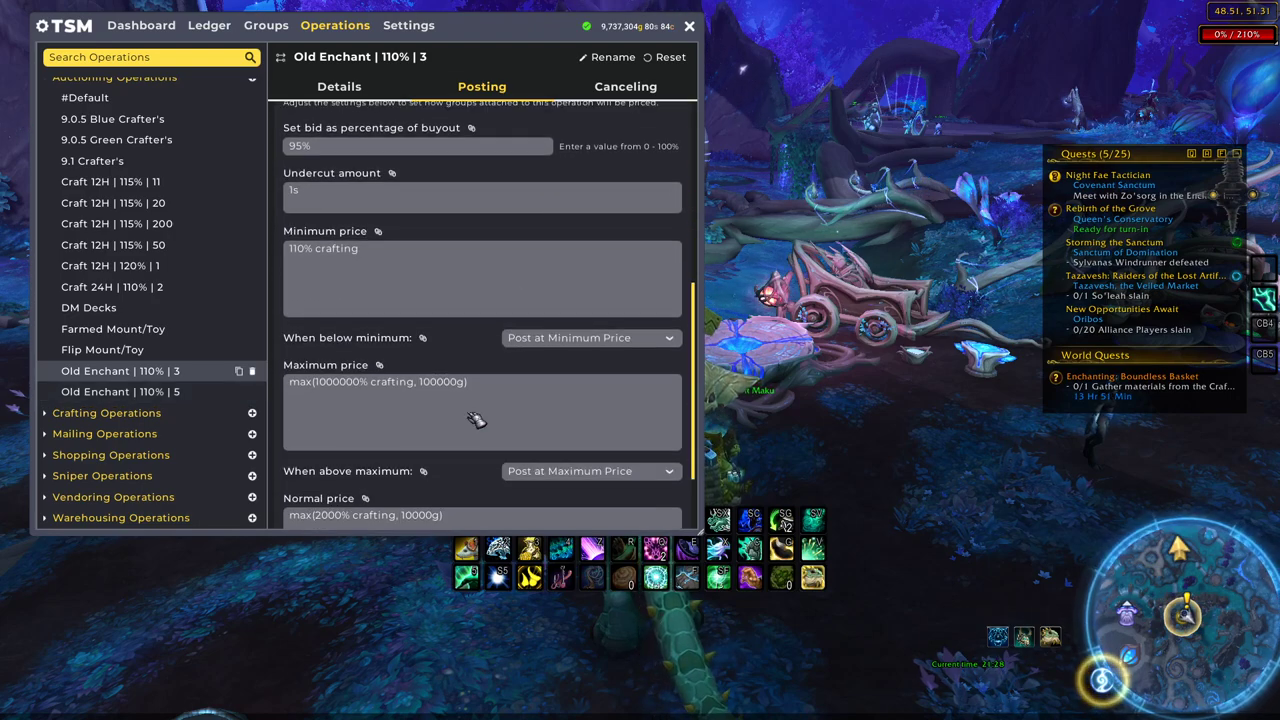
scroll(529, 343, up, 4)
click(200, 391)
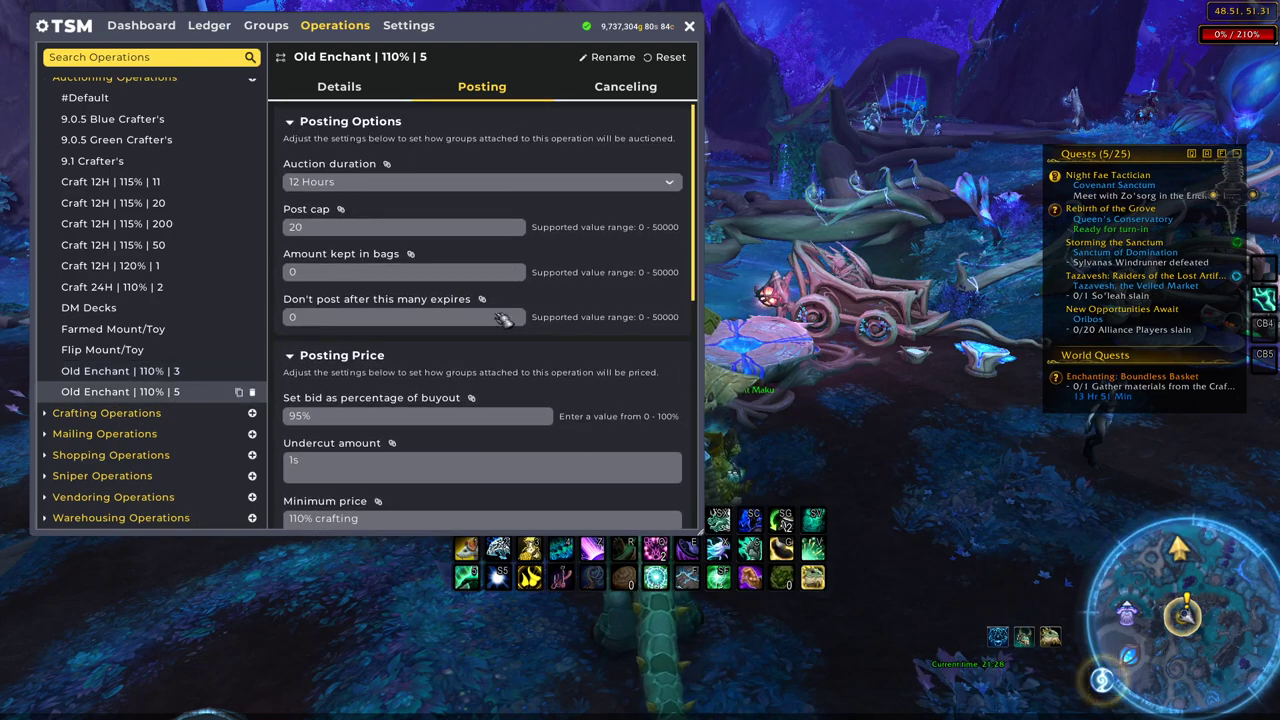
scroll(540, 340, down, 4)
scroll(548, 335, up, 4)
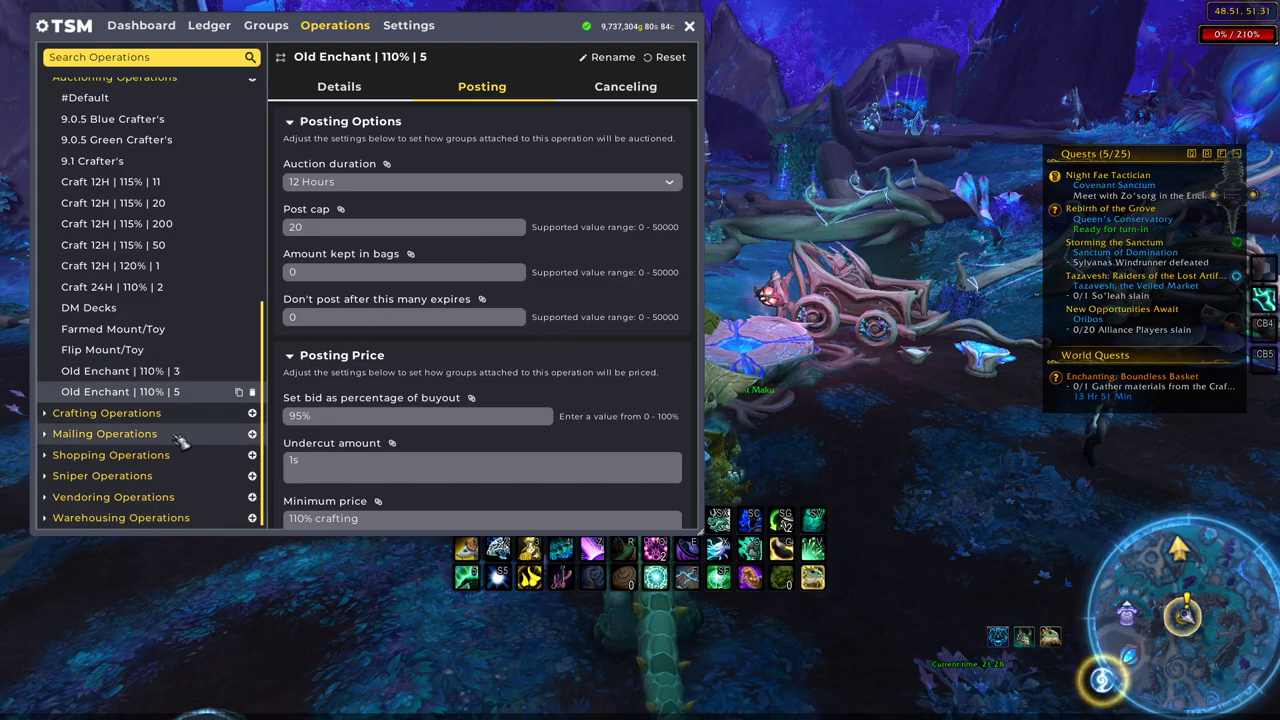
Review the crafting operations, examining the restock and minimum profit settings of Restock 1 20% and the groups attached to Restock 20 15%
click(143, 415)
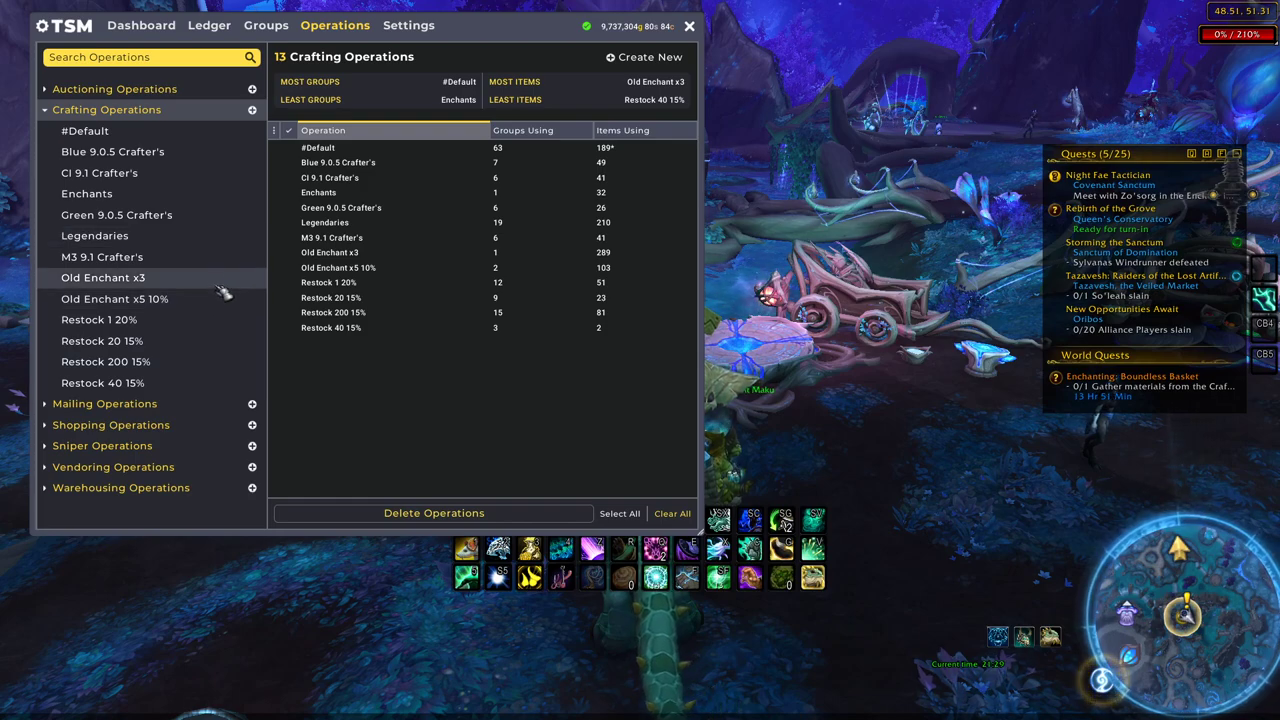
click(171, 323)
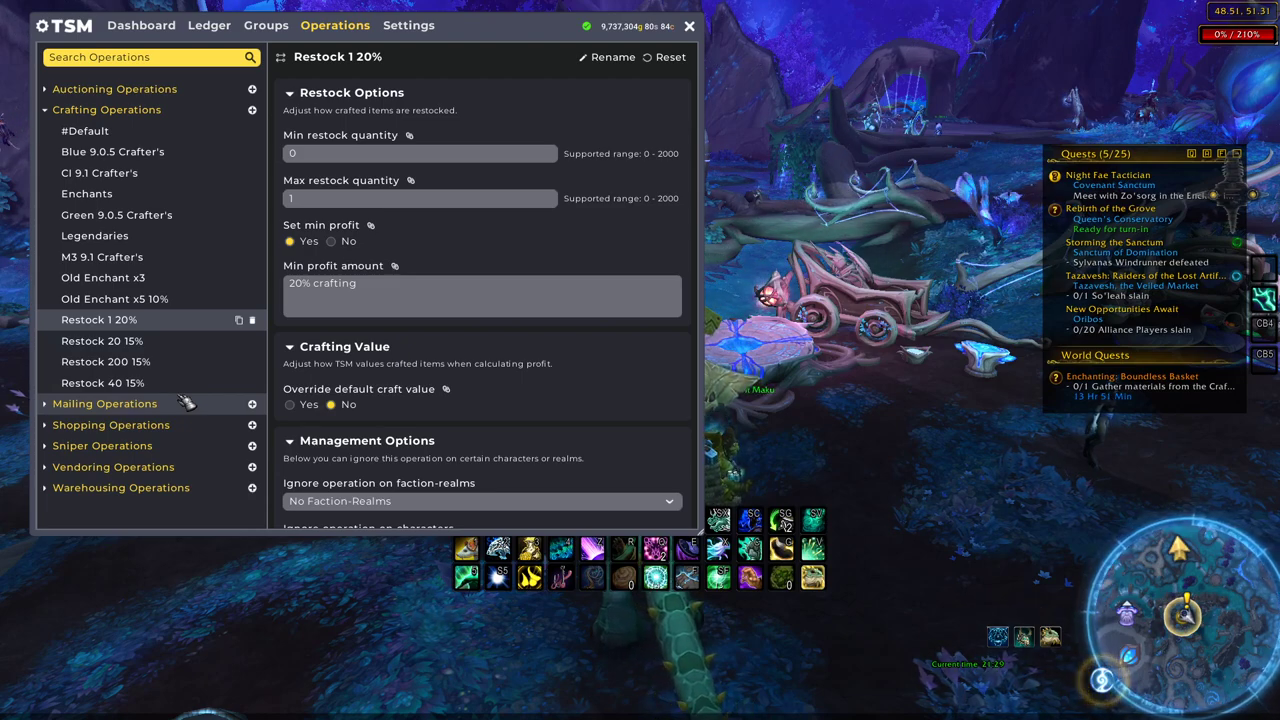
click(135, 341)
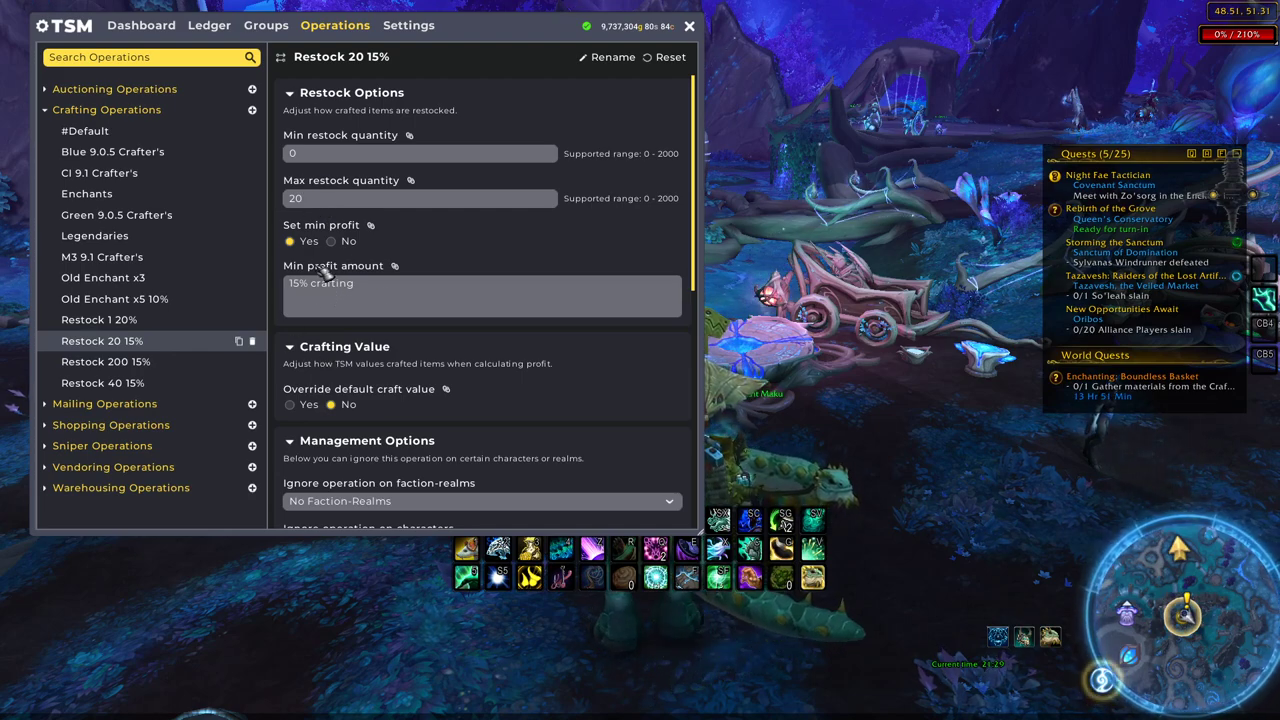
scroll(457, 406, down, 5)
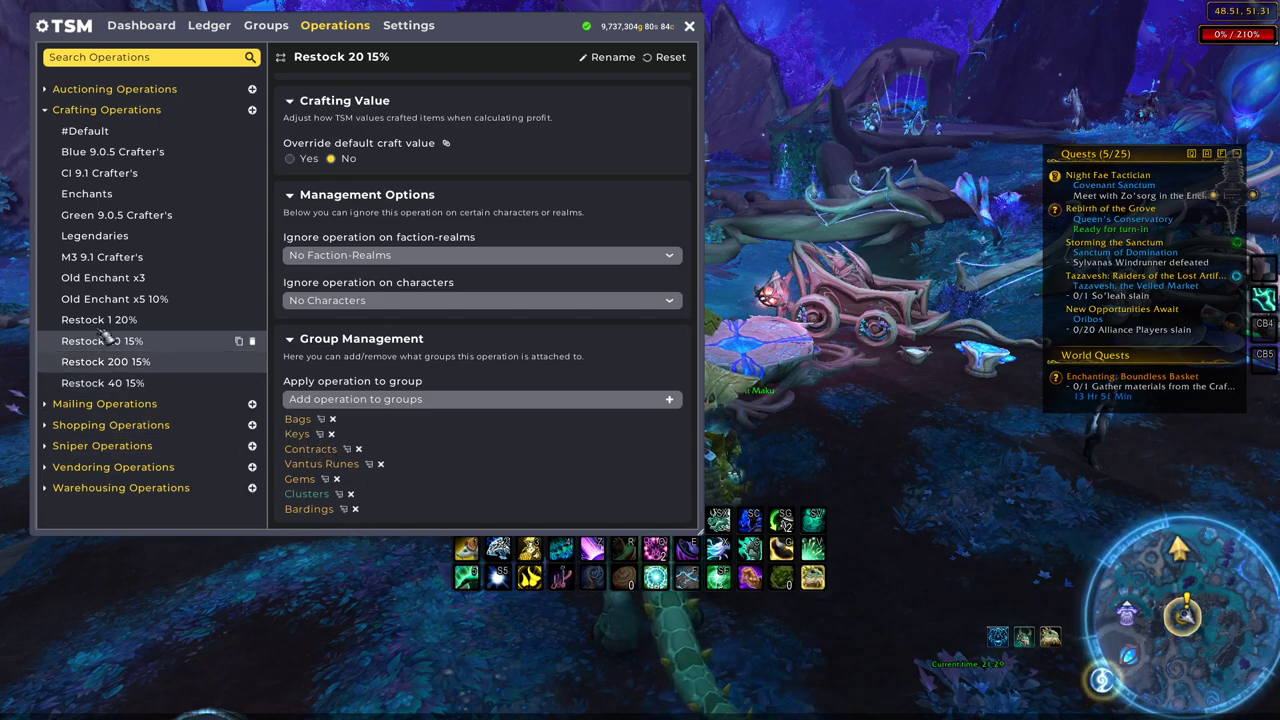
Compare the auctioning operations list with the Restock 1 20%, Restock 20 15% and Restock 40 15% crafting operations
click(98, 89)
scroll(143, 206, down, 1)
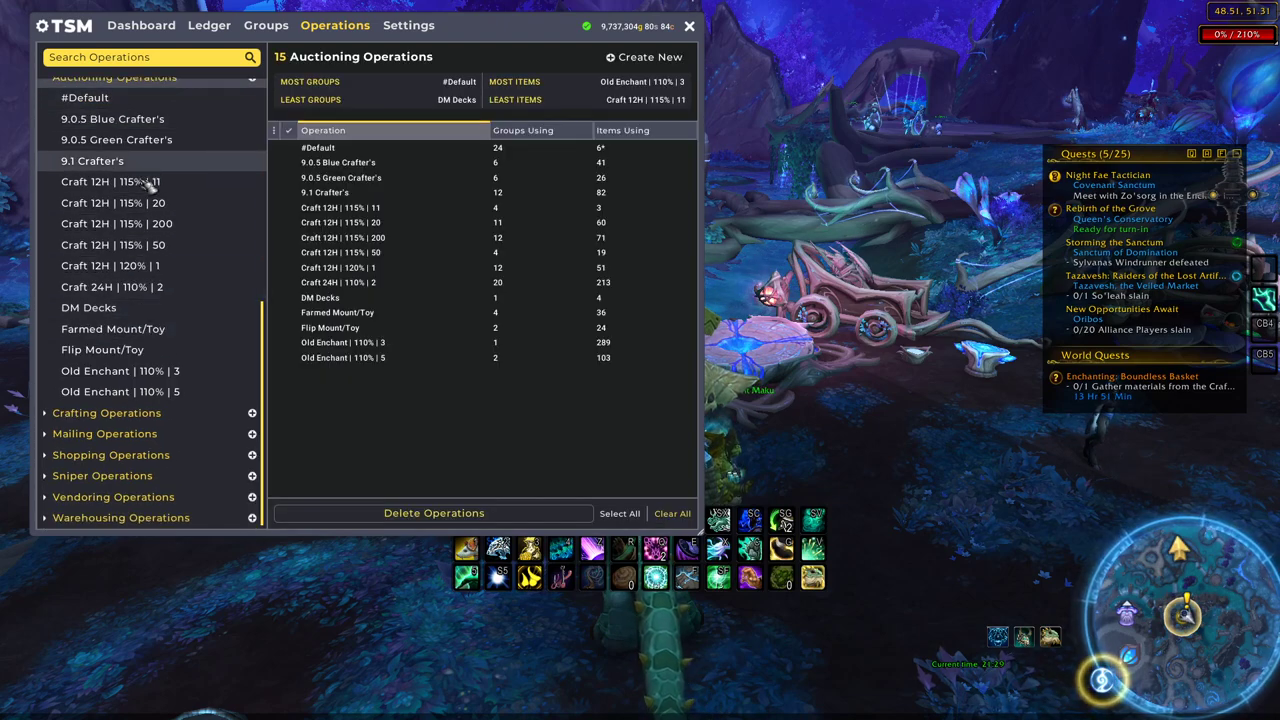
click(106, 413)
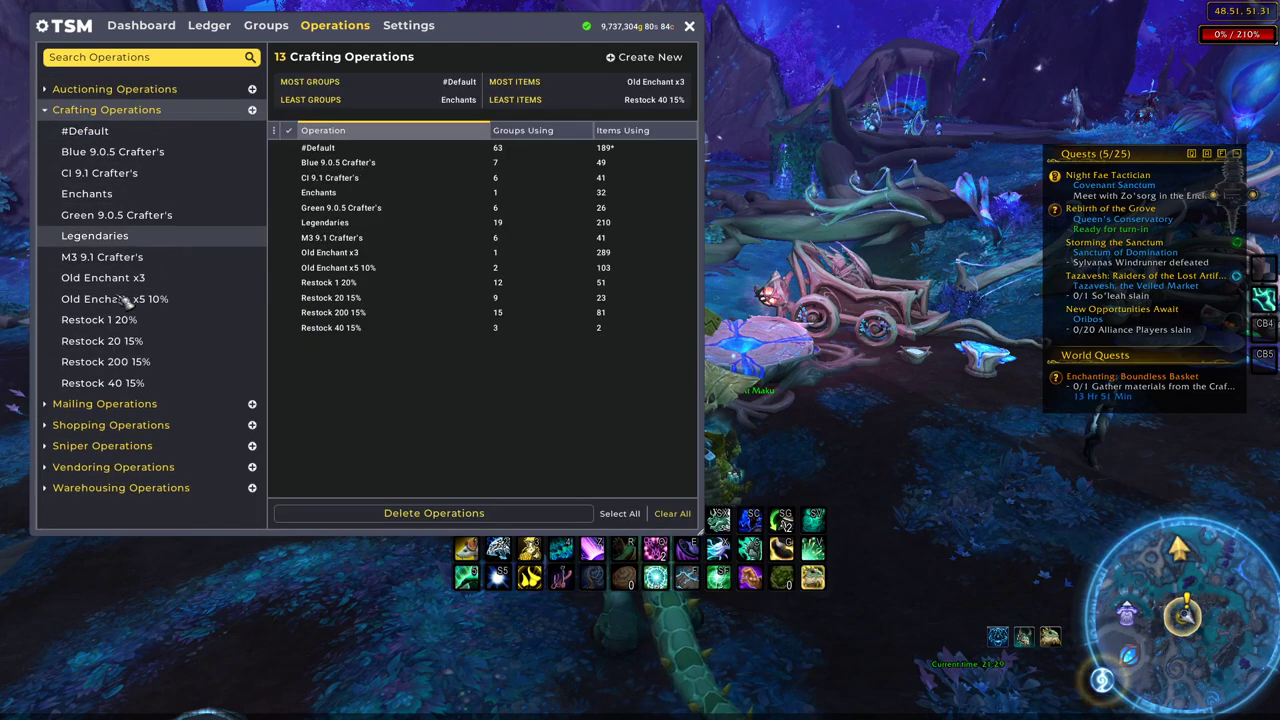
click(140, 319)
click(150, 341)
click(150, 382)
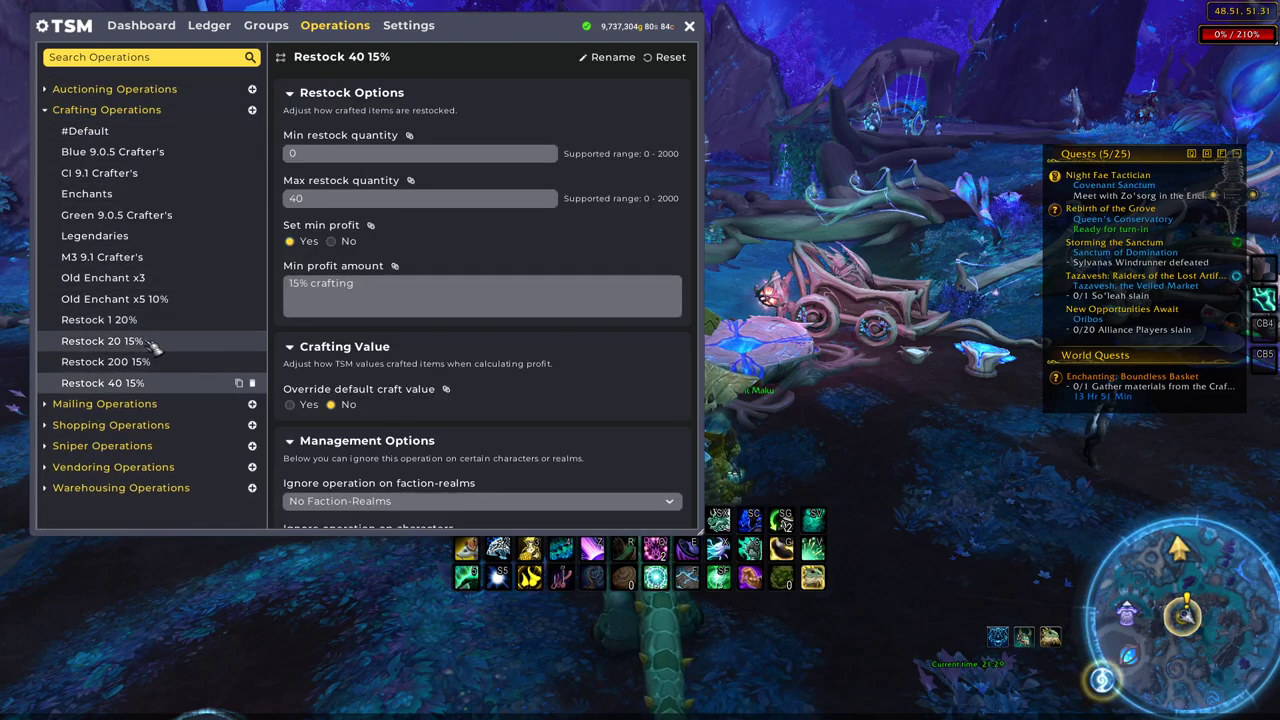
click(150, 341)
click(140, 319)
scroll(340, 480, down, 4)
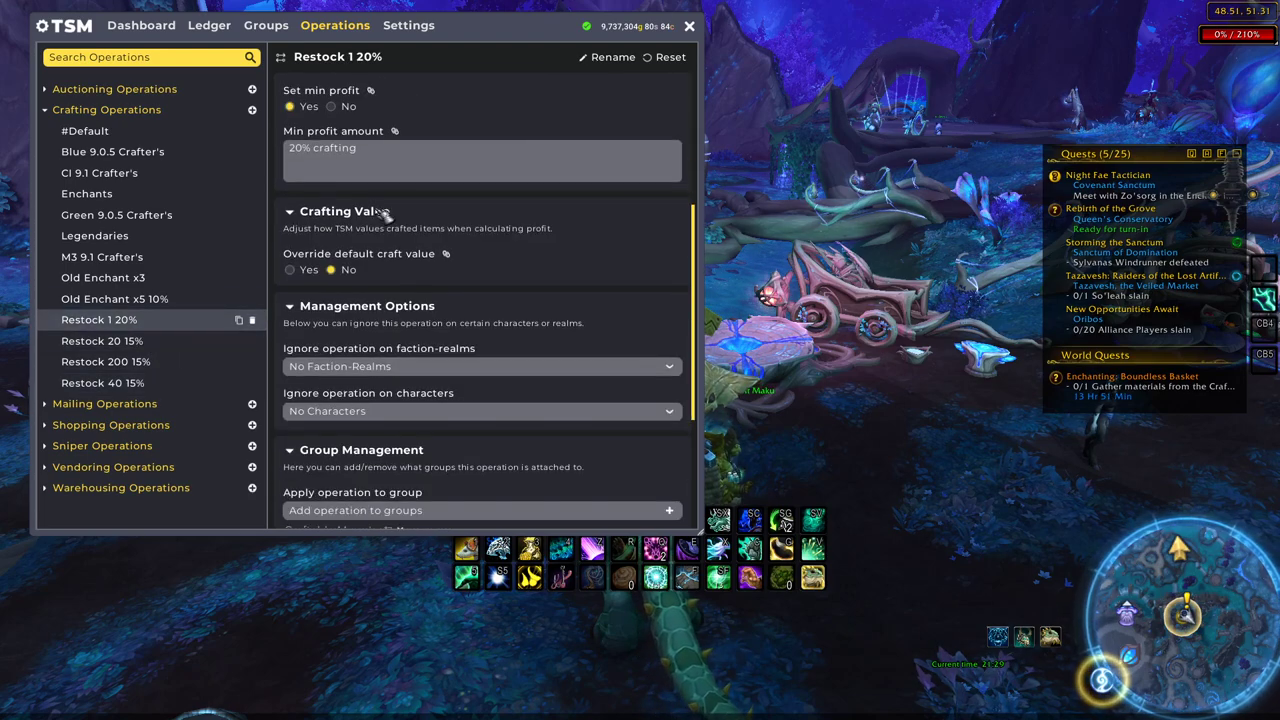
scroll(341, 503, down, 1)
scroll(480, 440, up, 5)
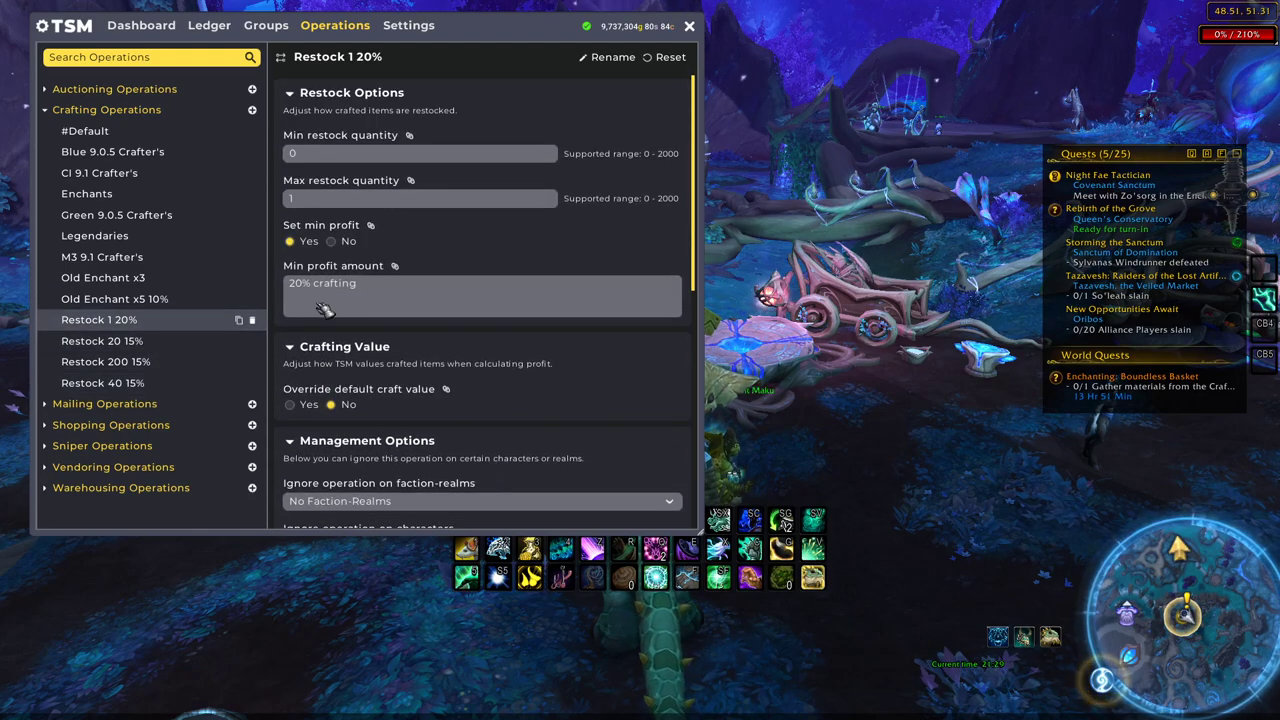
Look through the mailing, shopping, sniper and vendoring operation categories to see which operations each one holds
click(100, 403)
click(128, 172)
click(130, 151)
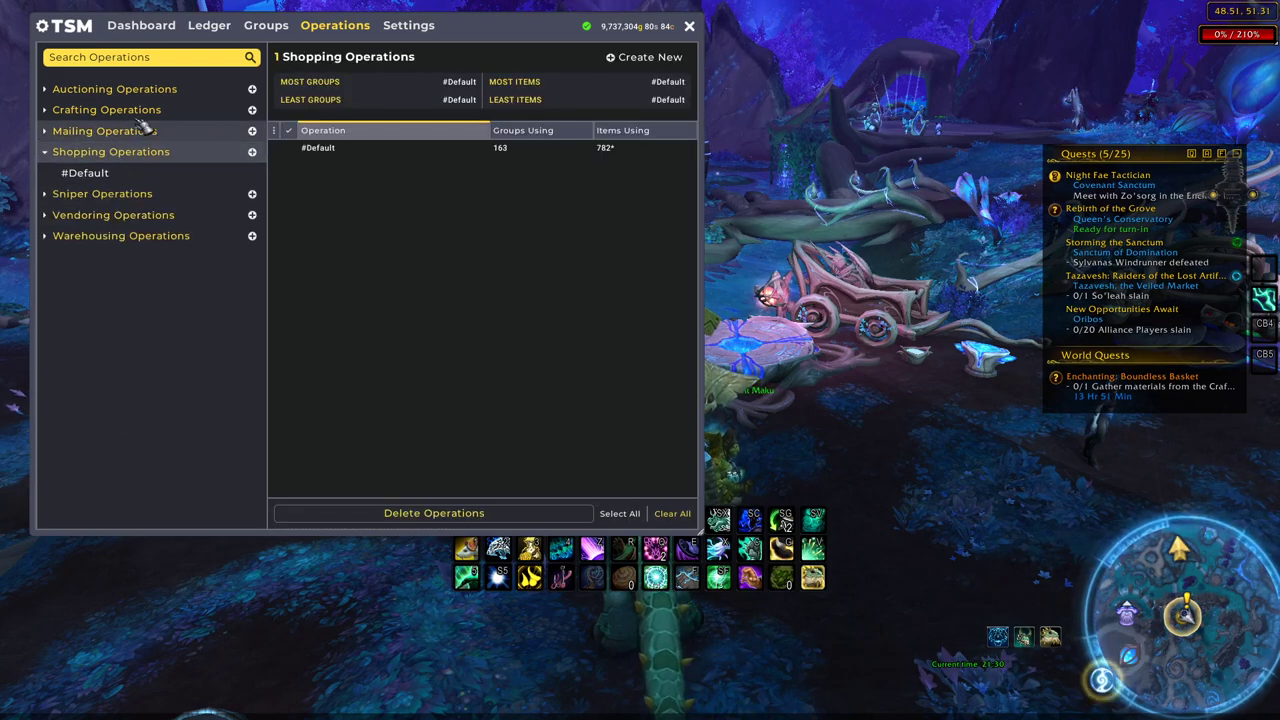
click(106, 212)
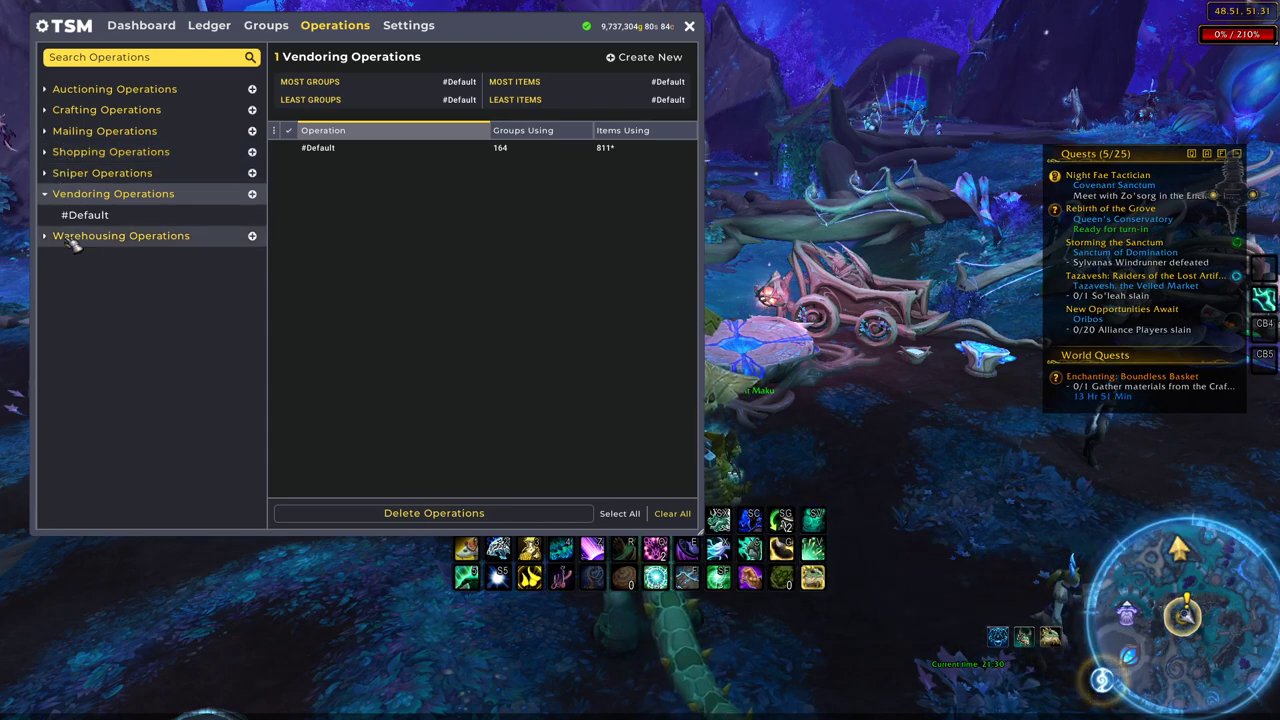
click(95, 151)
click(88, 131)
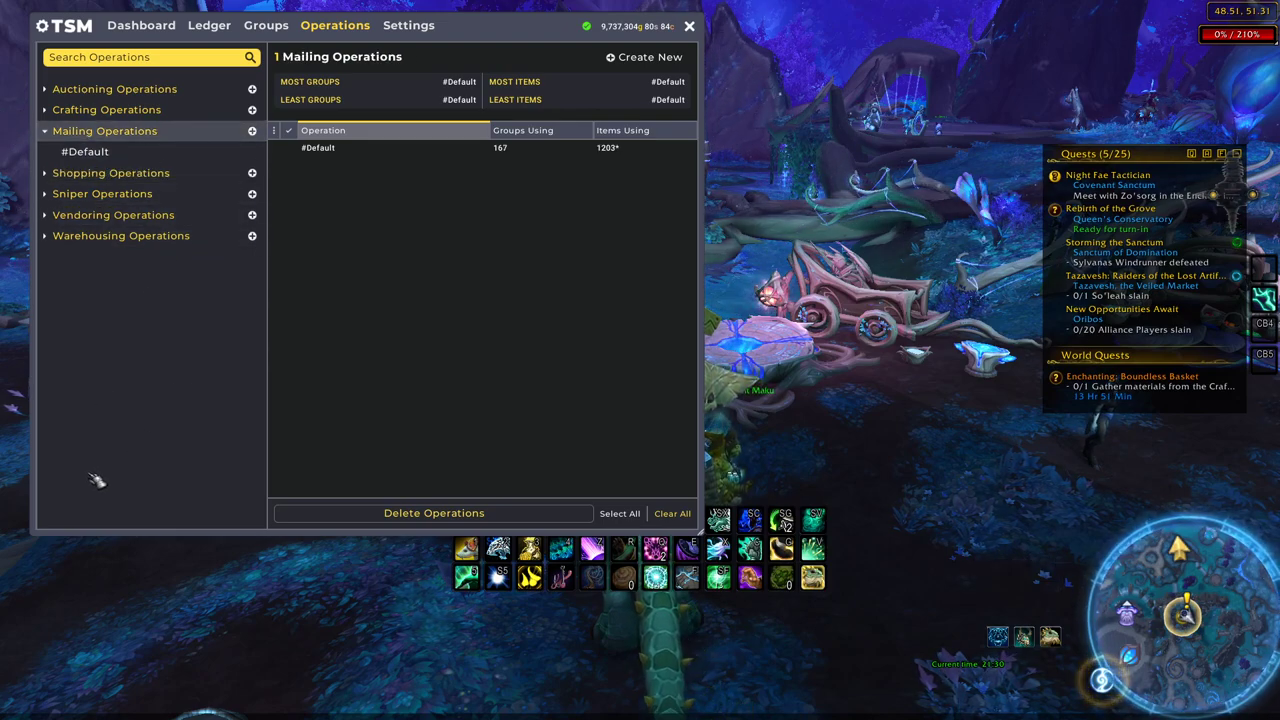
Run a cancel scan at the auction house and cancel the undercut auctions from Enchant Boots - Eternal Agility through the Grim-Veiled Hoods
click(690, 28)
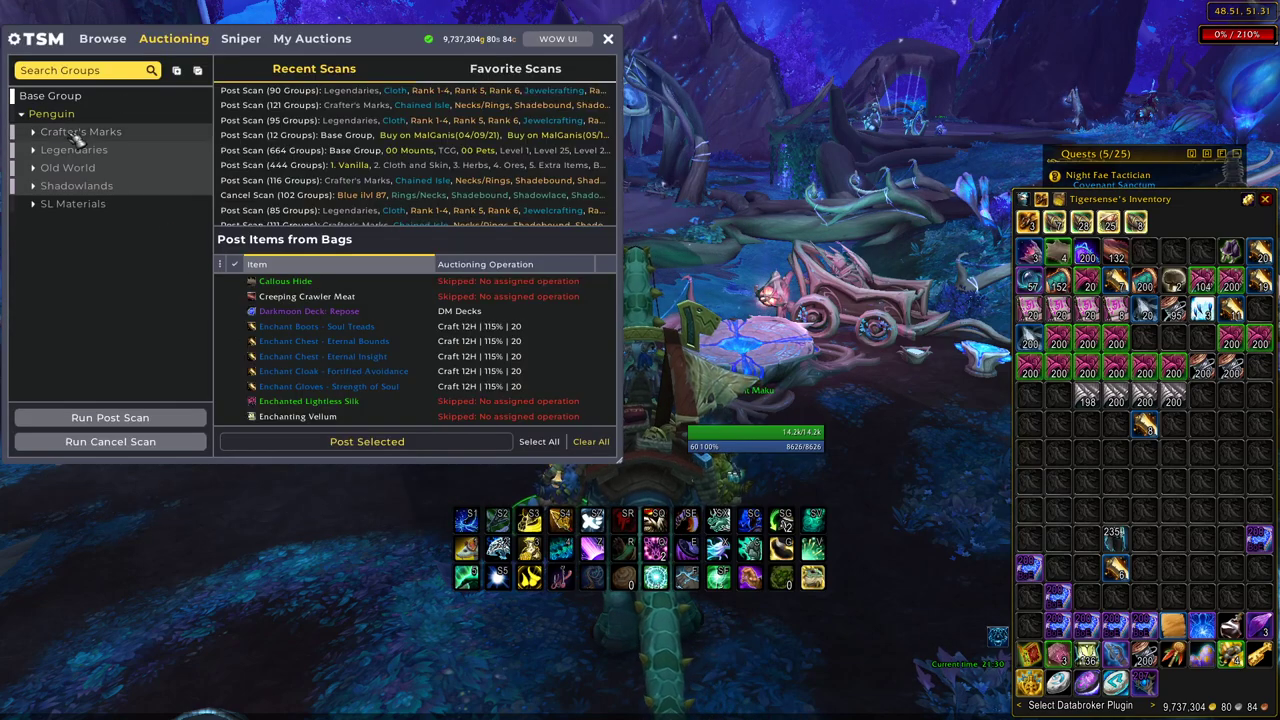
click(128, 420)
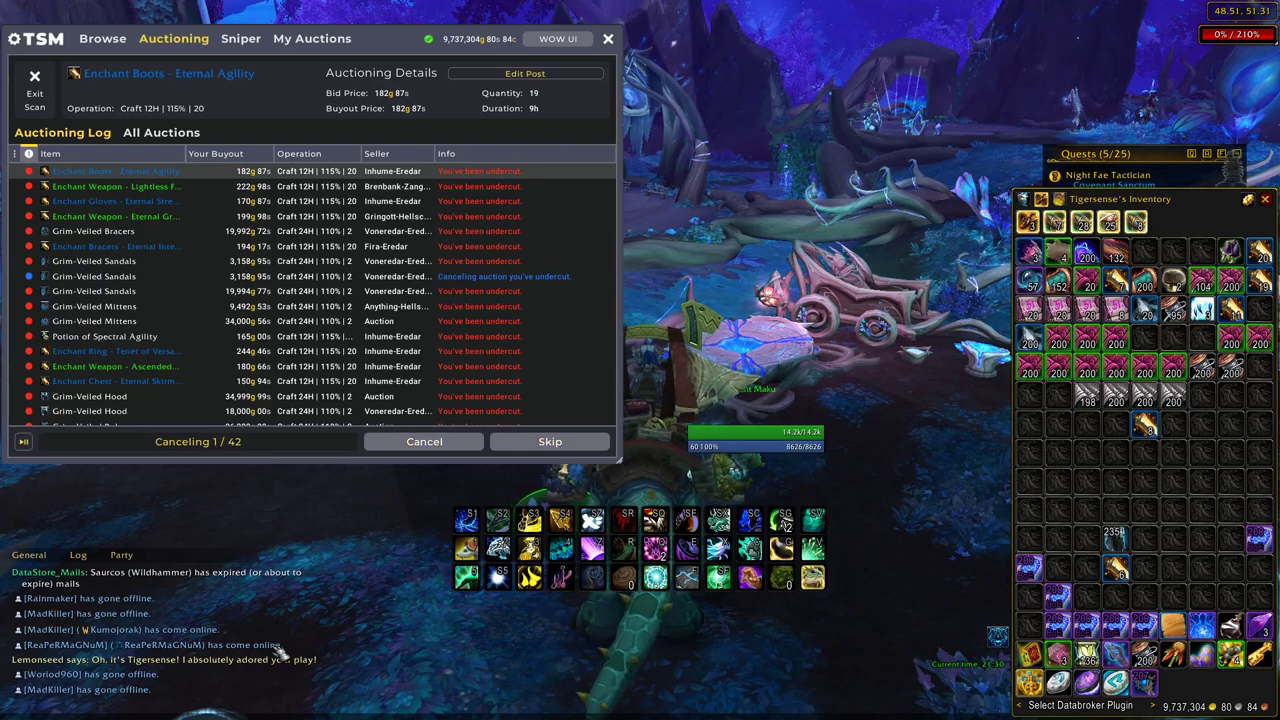
click(466, 445)
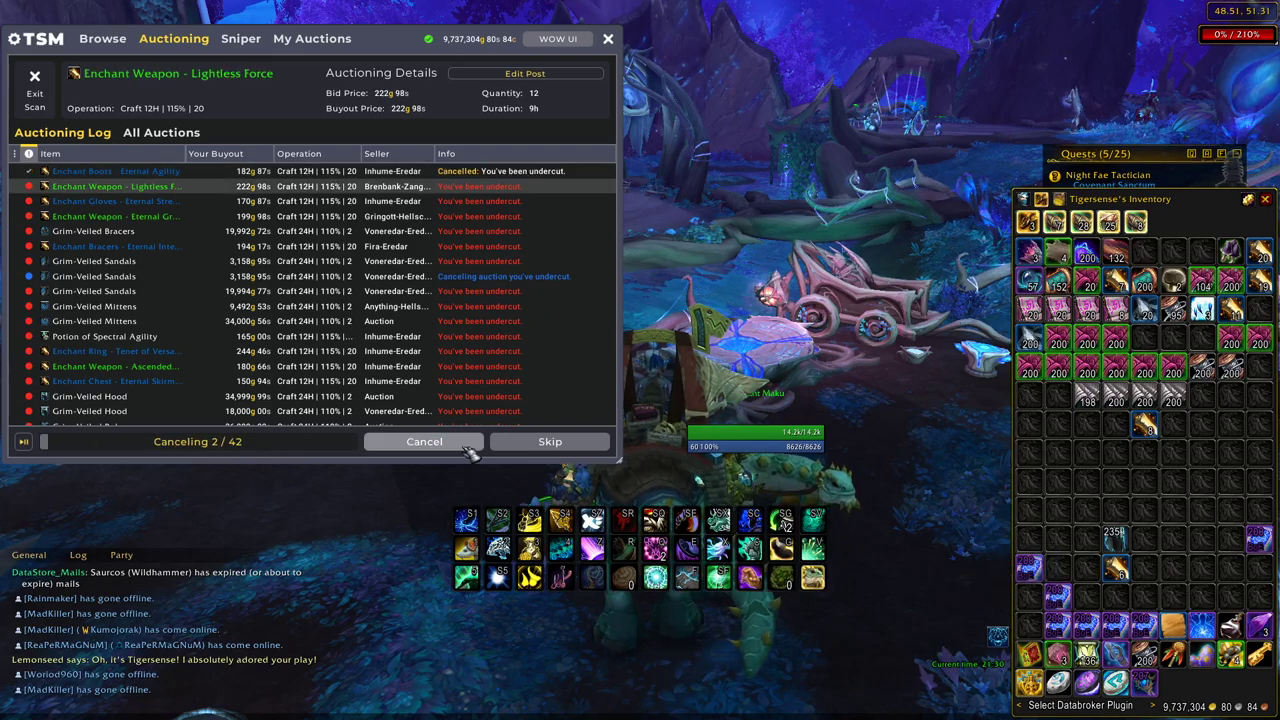
click(468, 447)
click(470, 450)
click(470, 450)
click(470, 450)
click(470, 451)
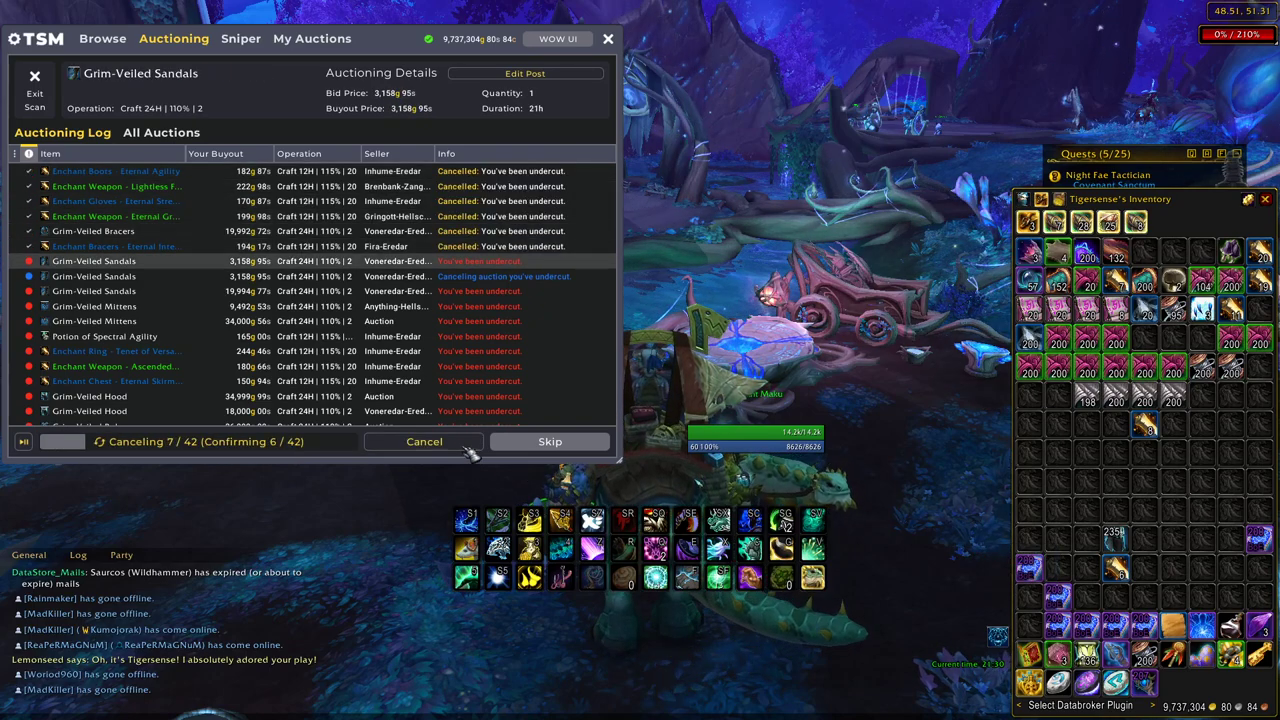
click(470, 452)
click(470, 452)
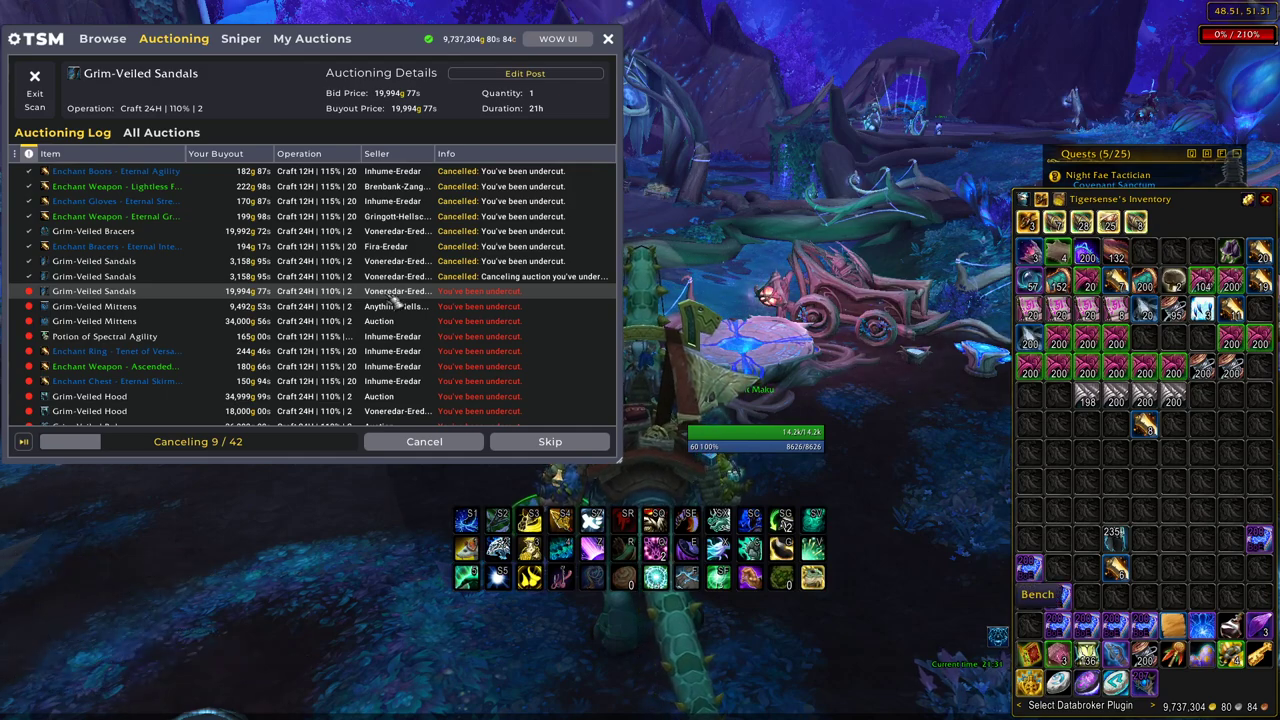
click(412, 444)
click(406, 450)
click(405, 452)
click(405, 452)
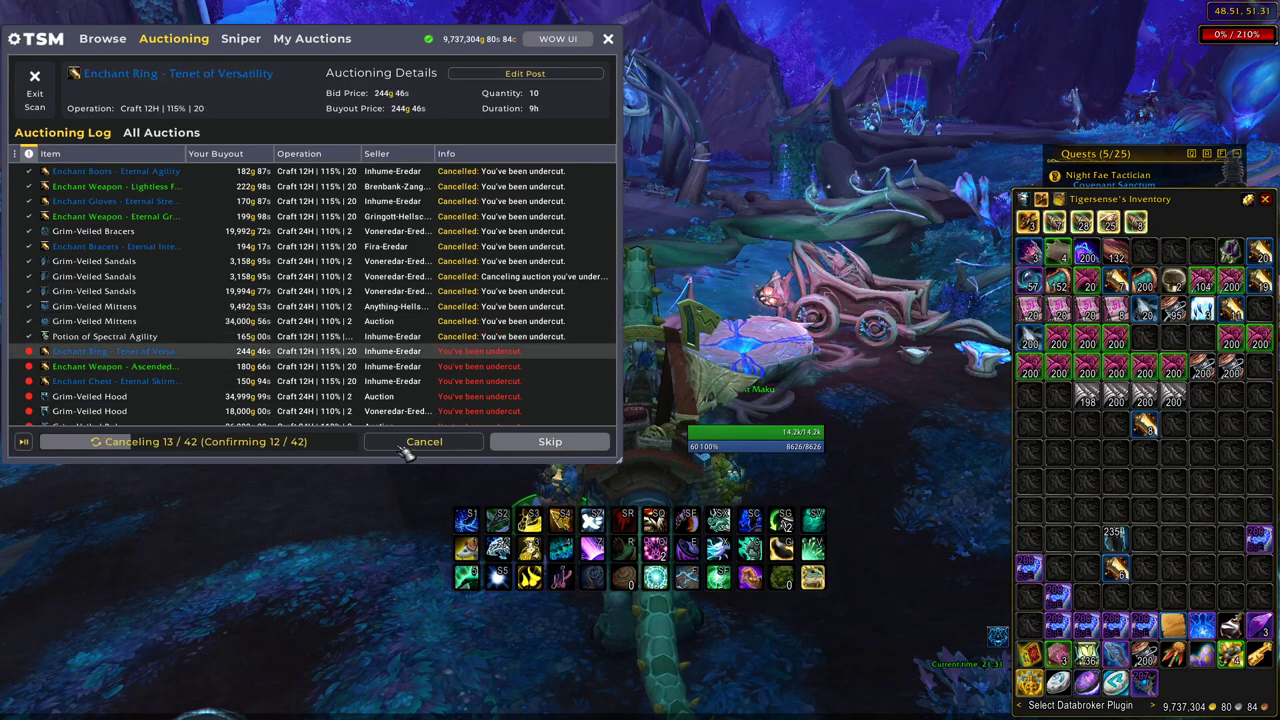
click(405, 452)
click(405, 452)
click(405, 452)
click(405, 452)
click(405, 452)
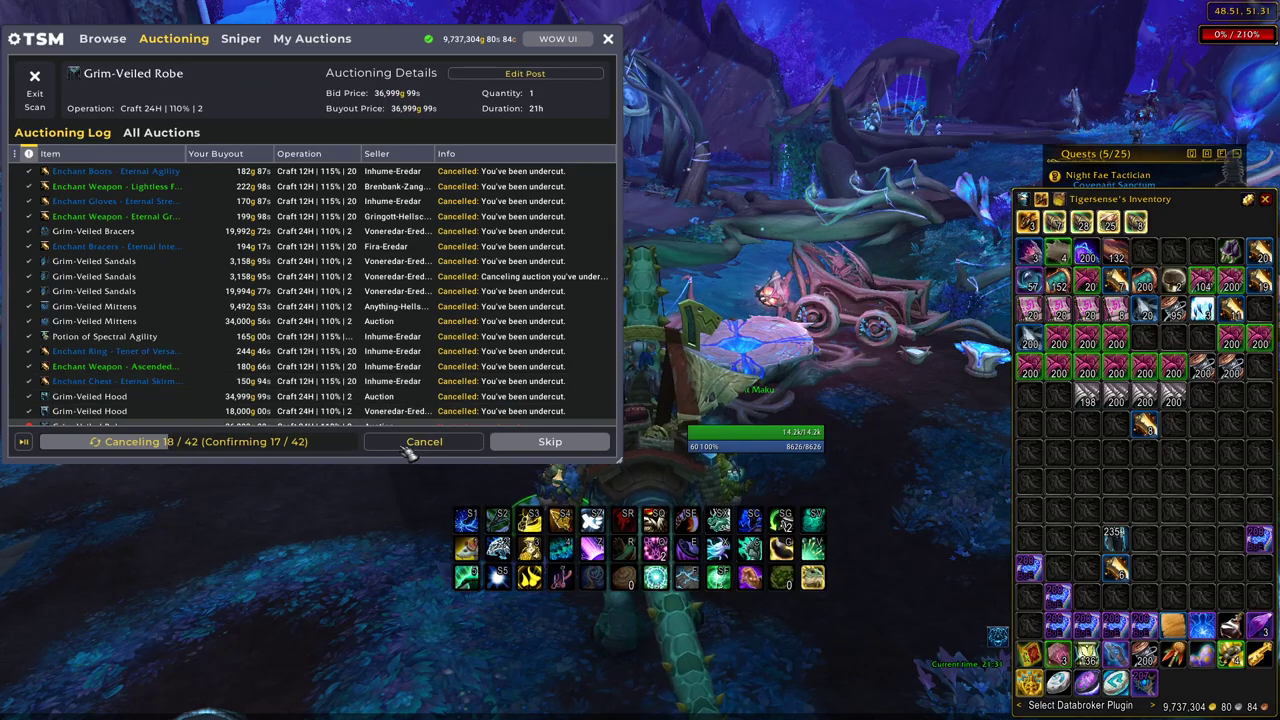
click(608, 39)
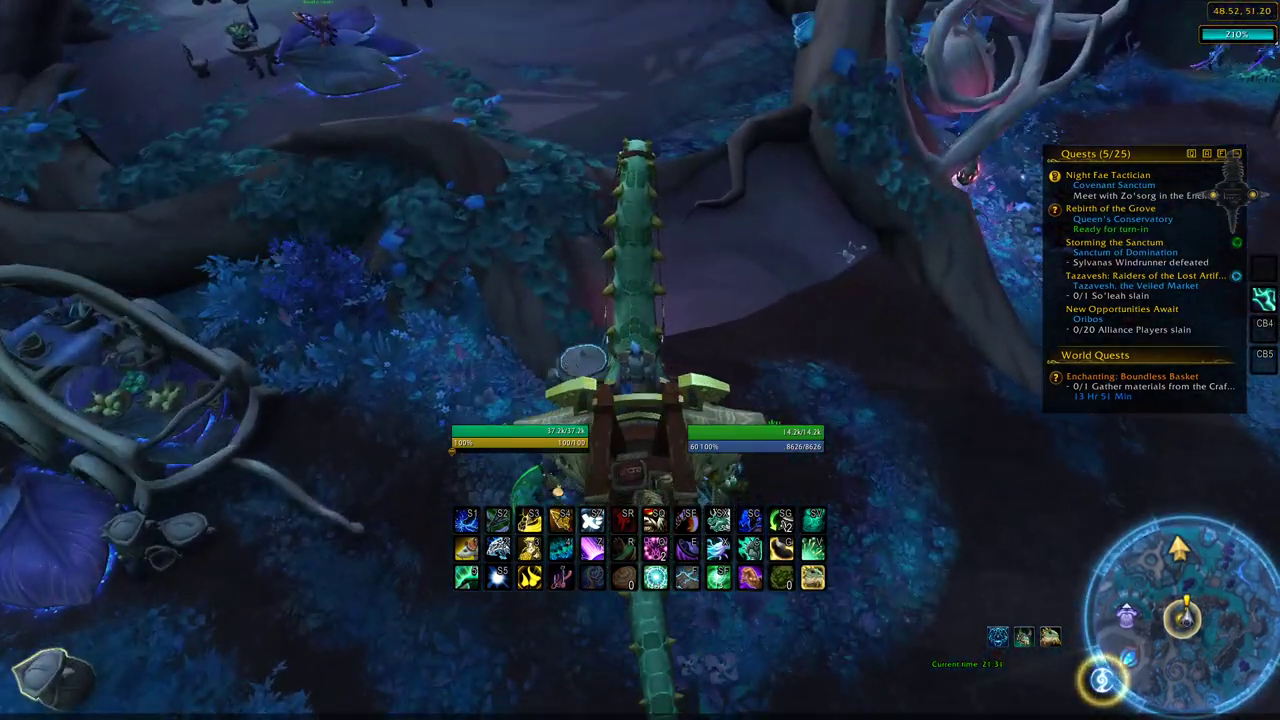
Collect all cancelled auctions from the mailbox and run a post scan at the auction house
right_click(530, 385)
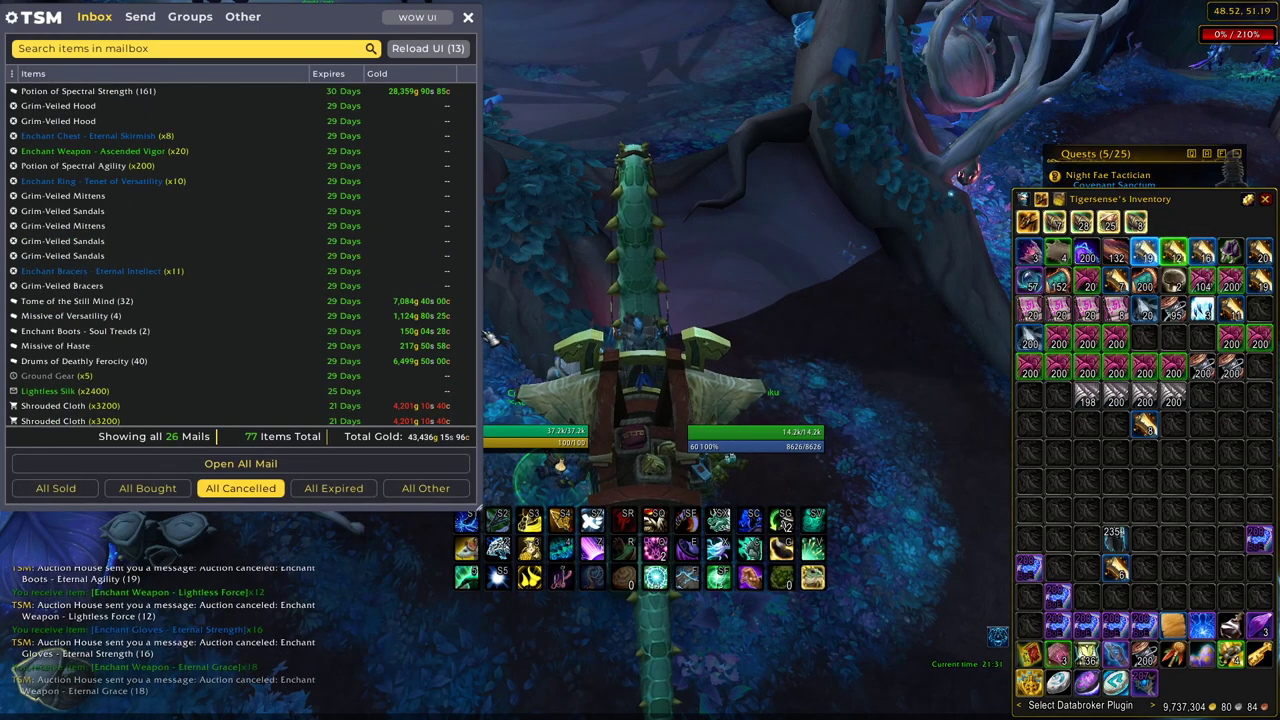
right_click(640, 282)
click(166, 419)
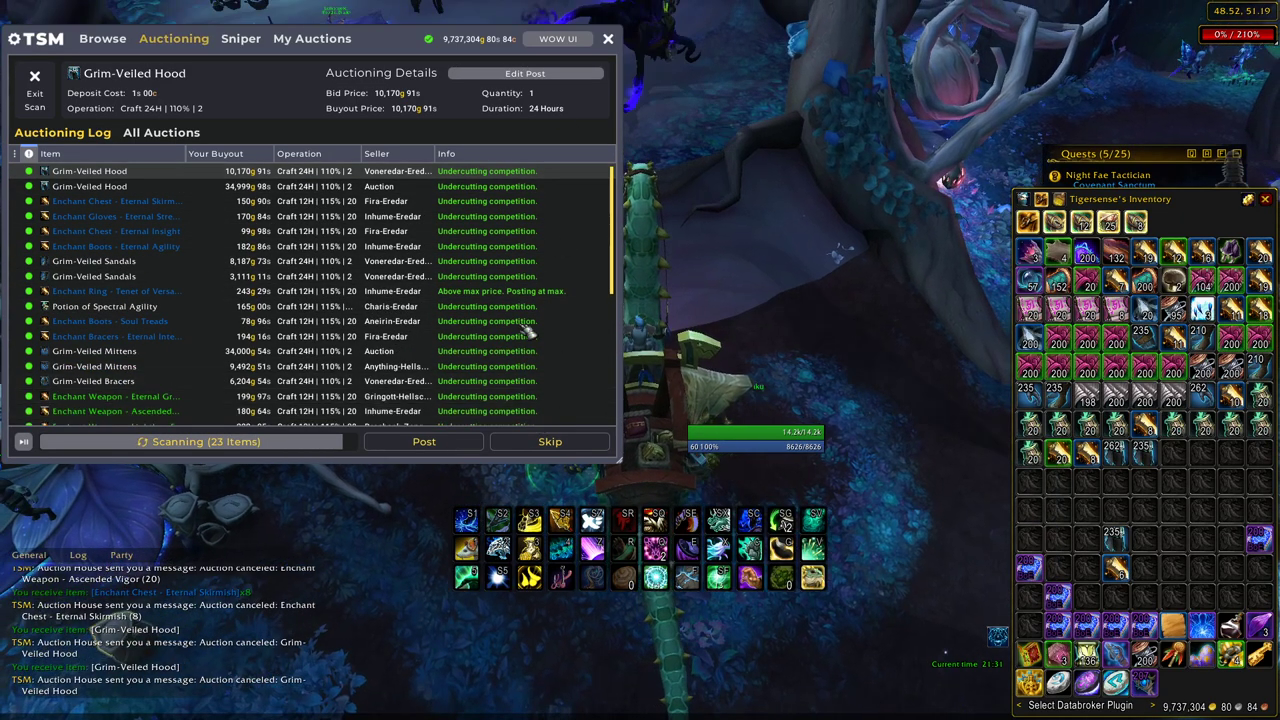
Post the scanned items from the Grim-Veiled Hoods through Enchant Bracers - Eternal Intellect, and check the remaining entries in the auctioning log
click(450, 445)
click(450, 445)
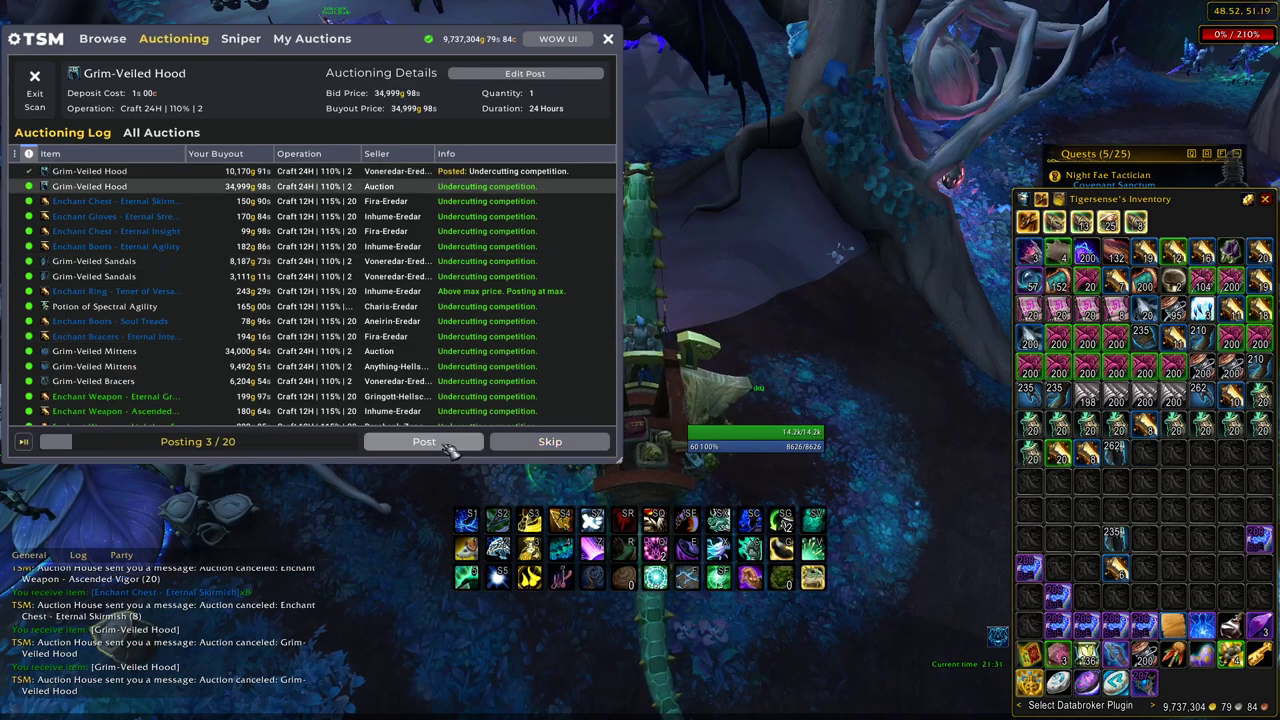
click(450, 445)
click(450, 445)
click(450, 445)
click(450, 445)
click(450, 445)
click(450, 445)
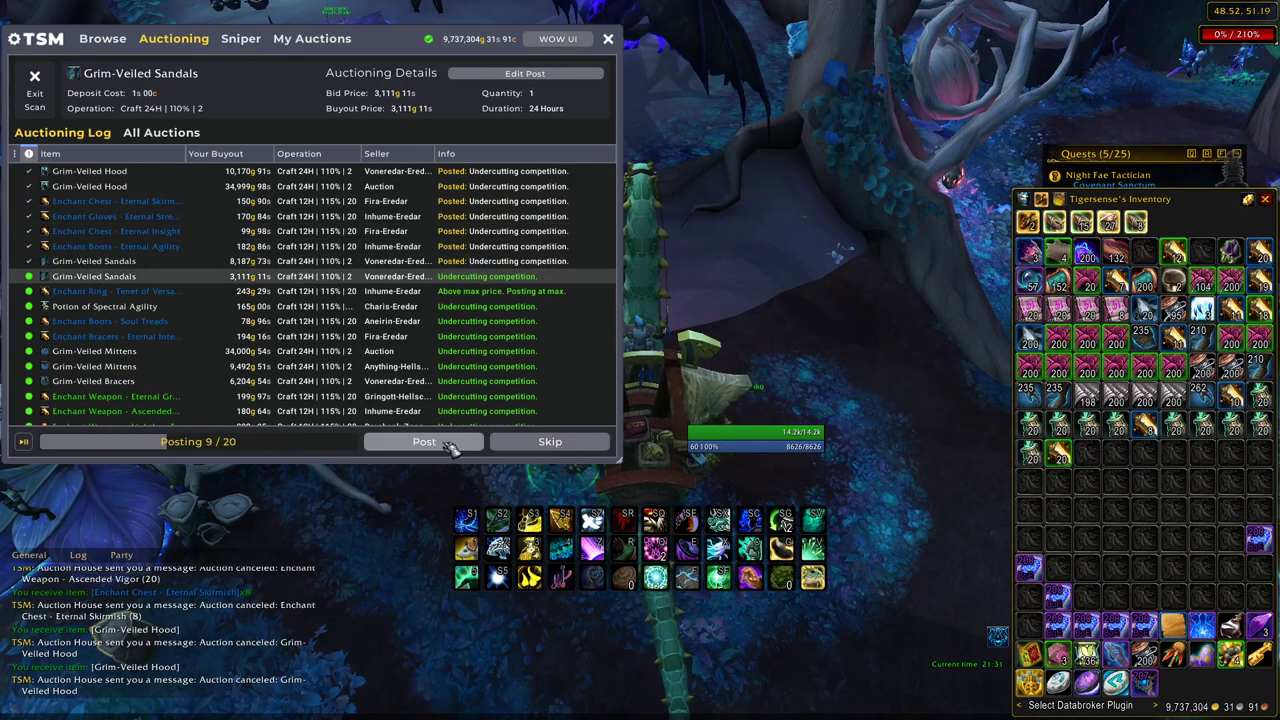
click(450, 445)
click(450, 445)
click(450, 445)
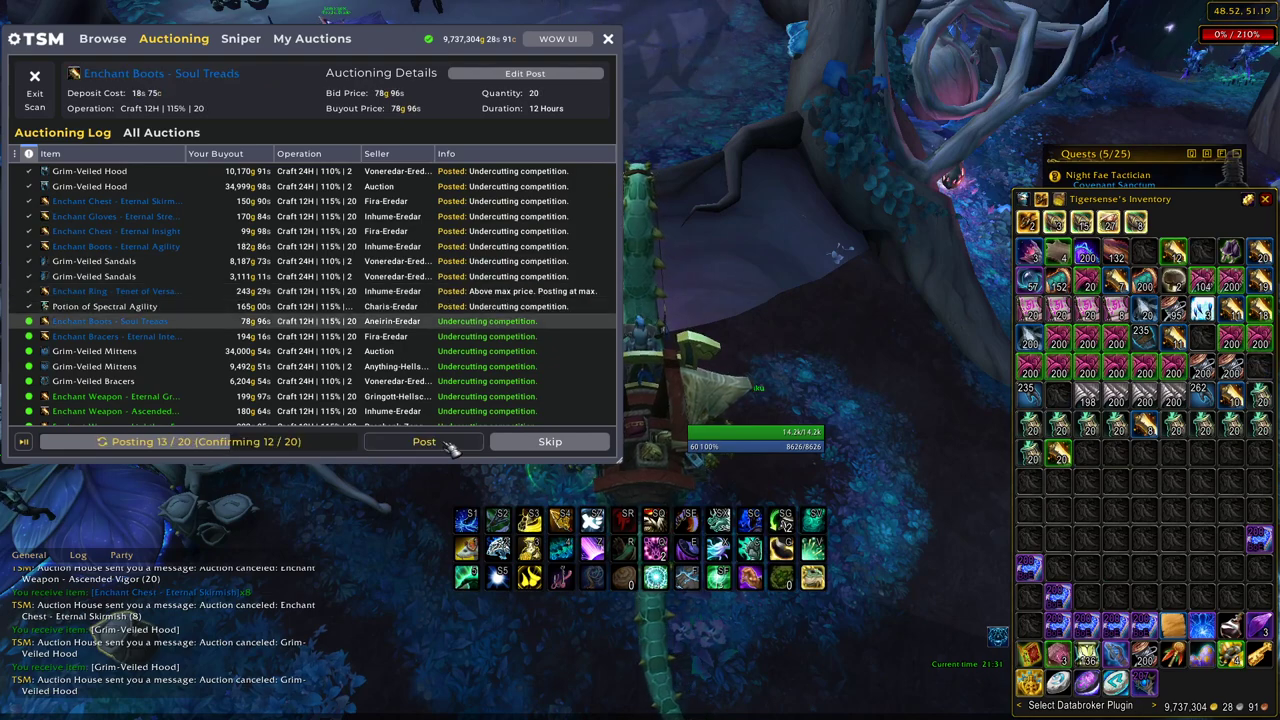
click(450, 445)
click(450, 445)
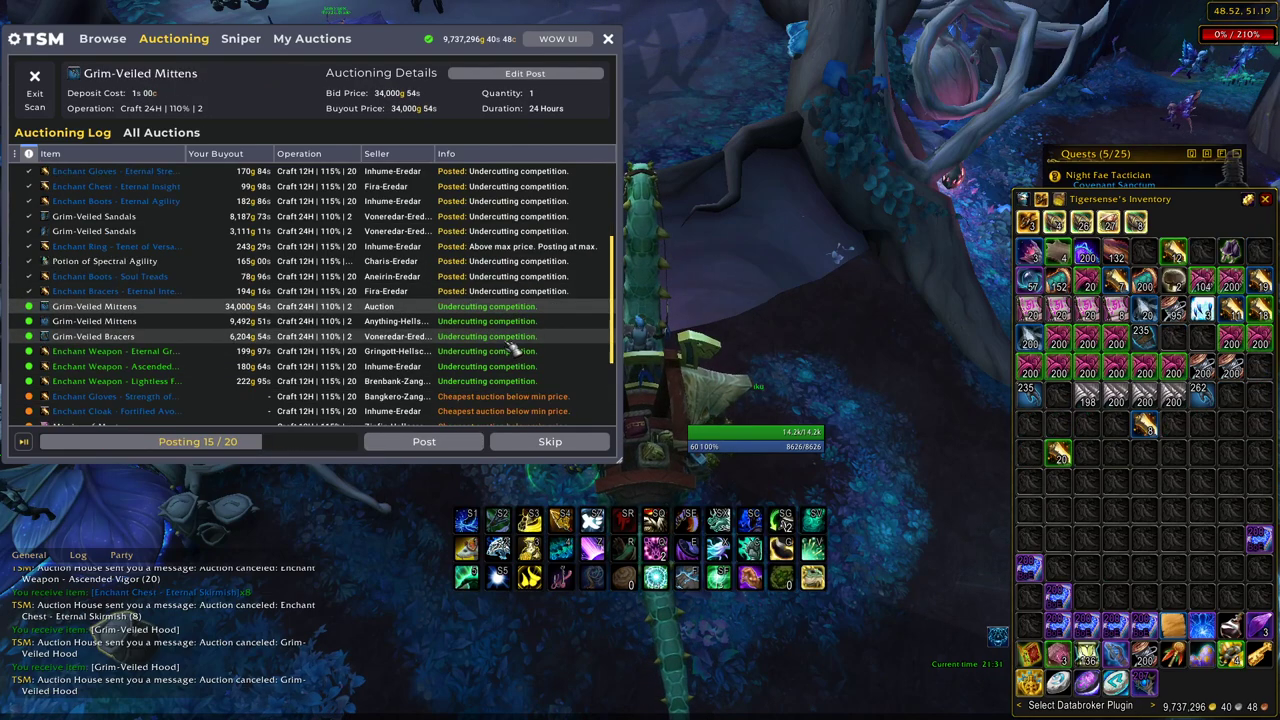
scroll(514, 349, down, 2)
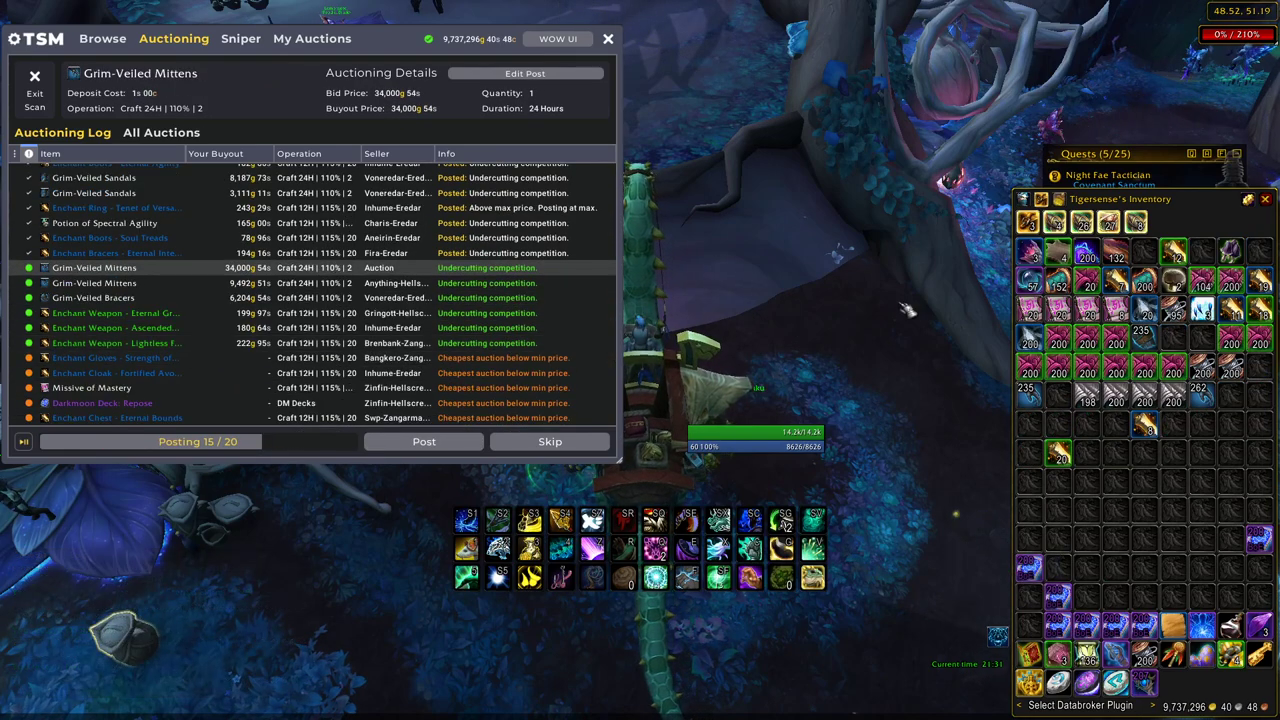